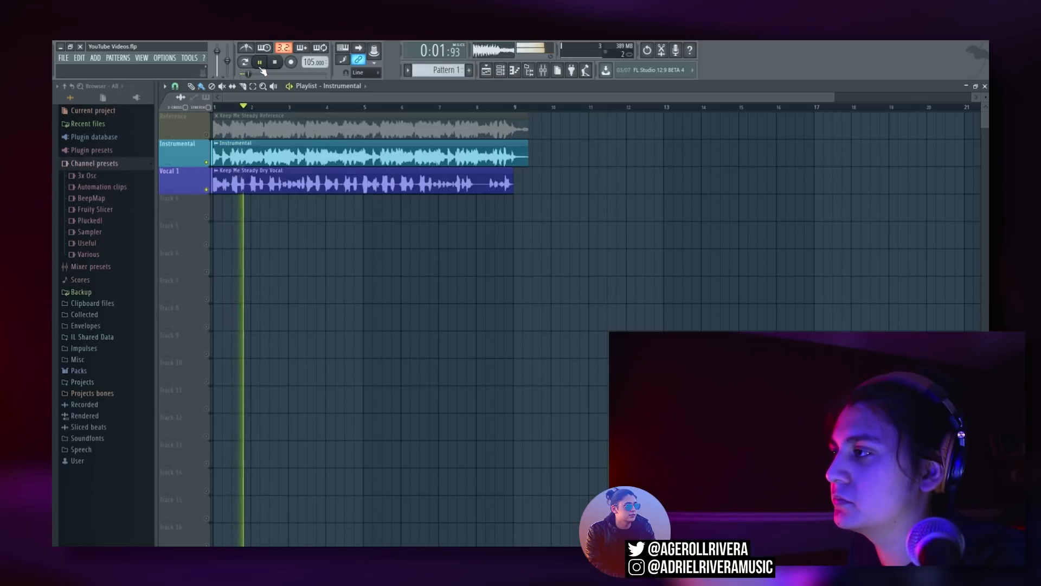
# - Listen to the Reference track soloed, then solo the Vocal 1 track and play the dry vocal by itself
pyautogui.rightClick(207, 135)
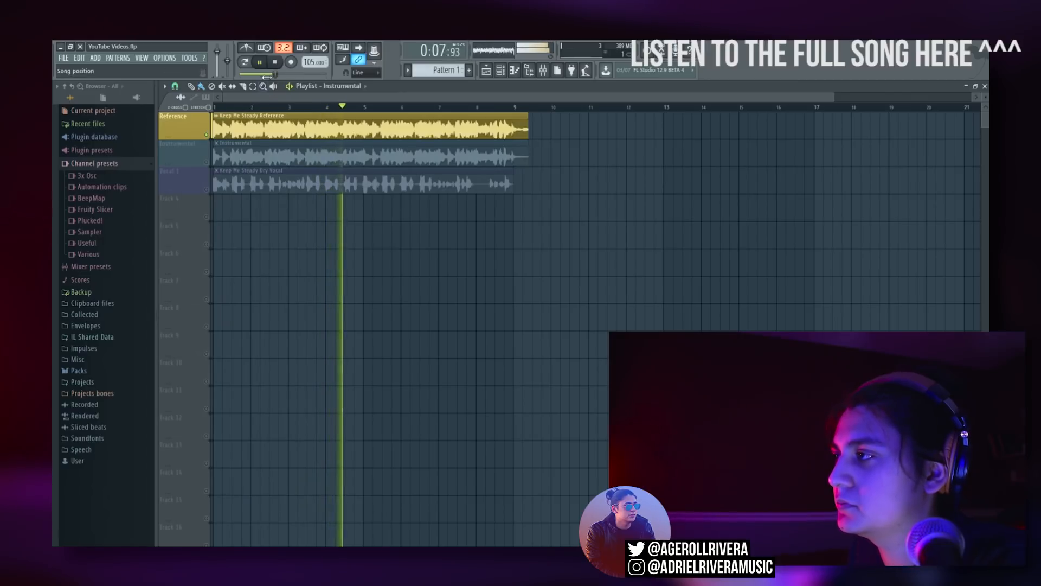
pyautogui.click(277, 63)
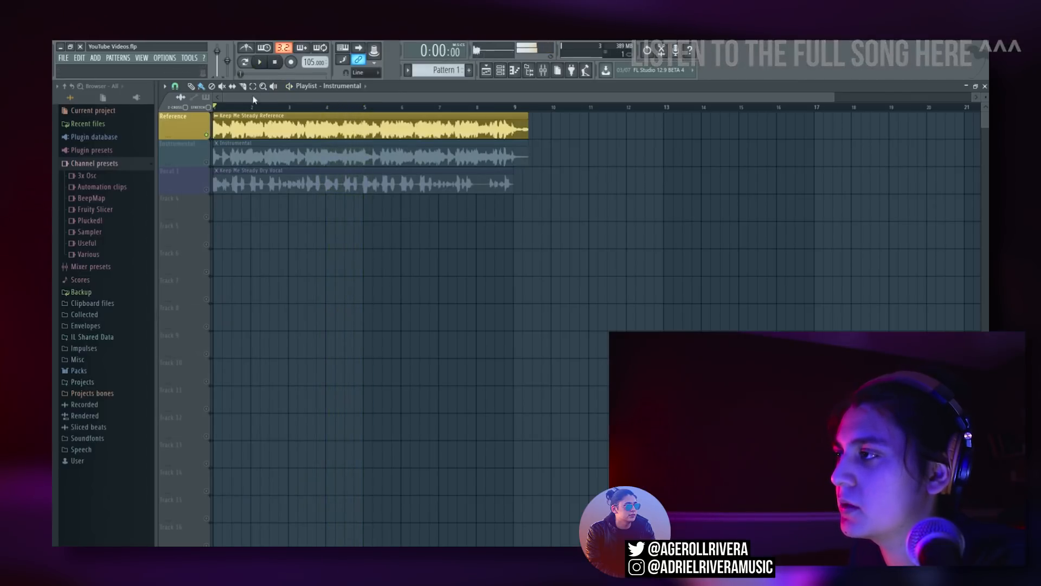
pyautogui.rightClick(207, 134)
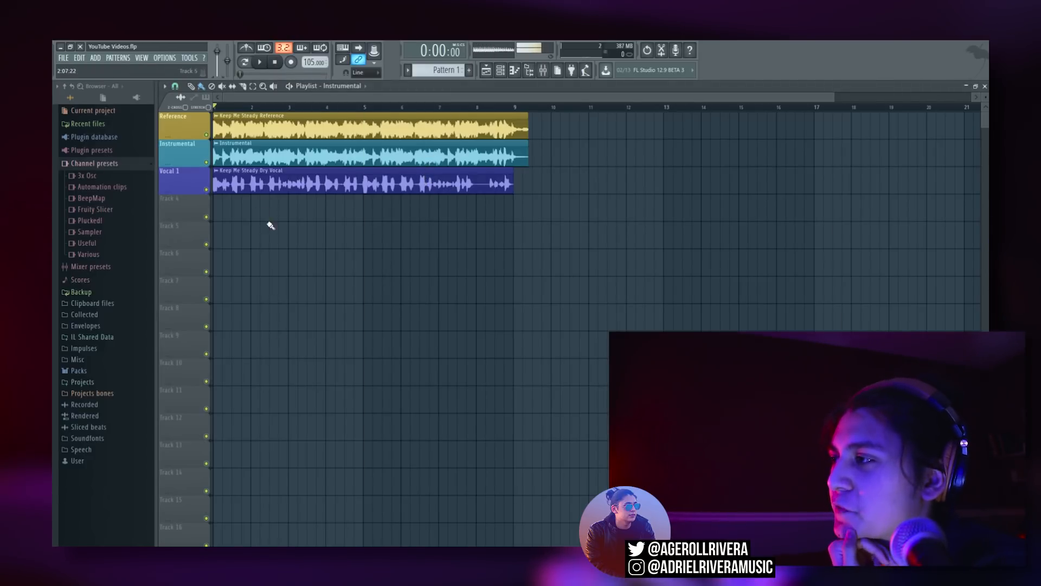
pyautogui.rightClick(206, 189)
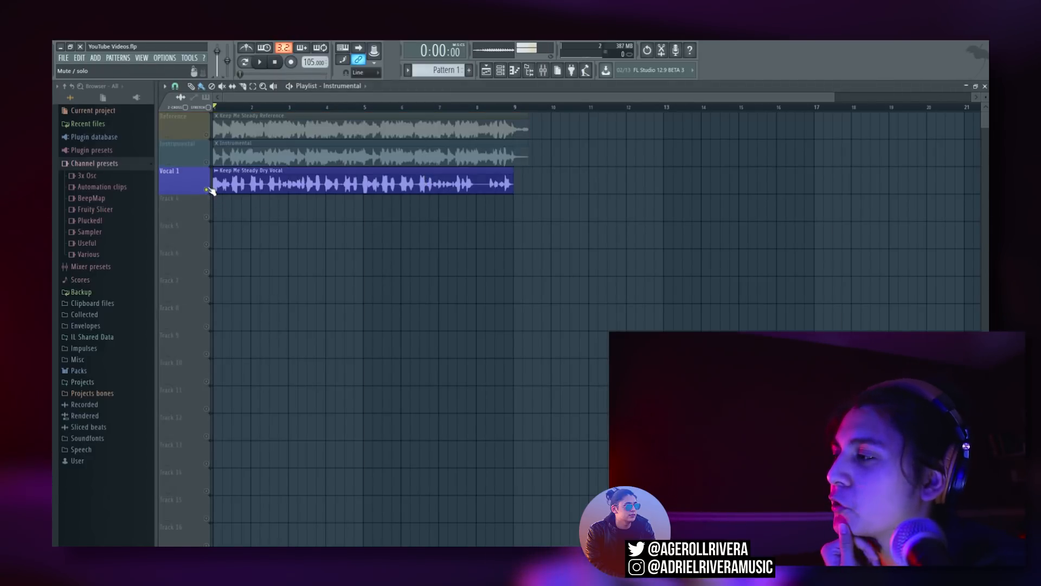
pyautogui.click(265, 63)
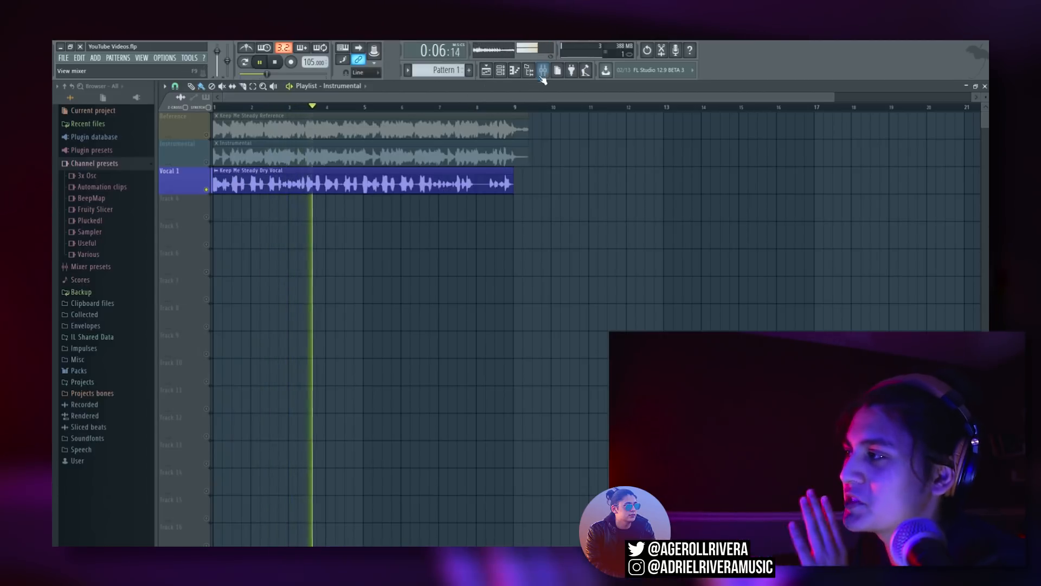
# - Stop playback, open the Newtone effect on the Newtone mixer track and maximize its window
pyautogui.click(544, 71)
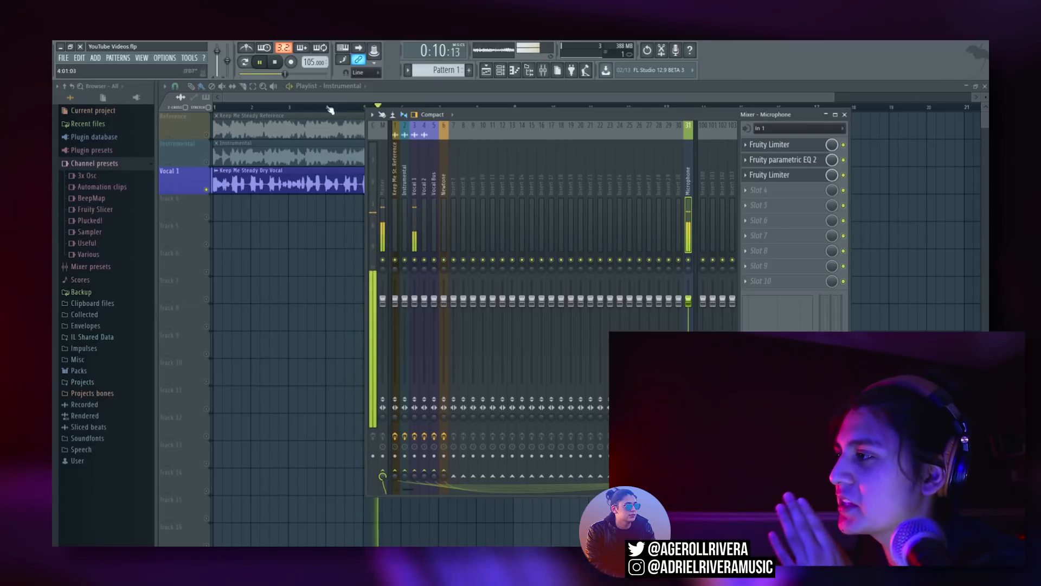
pyautogui.click(280, 69)
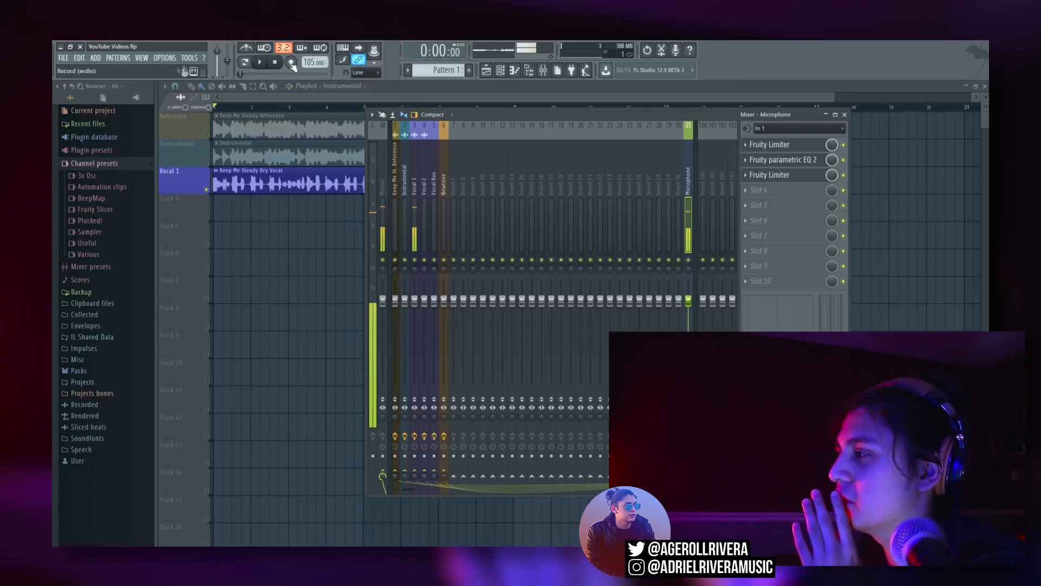
pyautogui.click(442, 177)
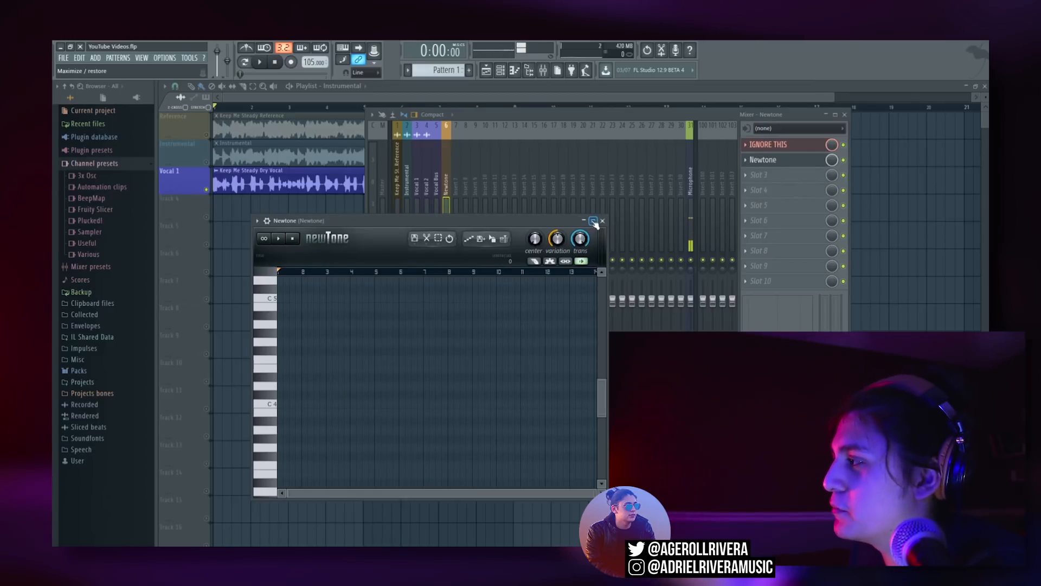
pyautogui.click(593, 222)
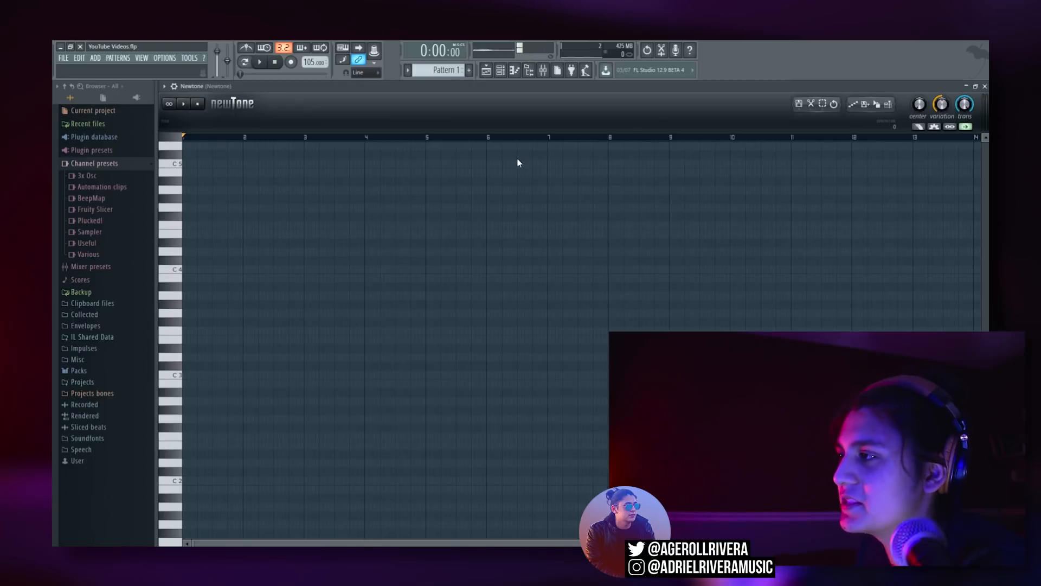
# - Load the Keep Me Steady Dry Vocal sample from its channel into Newtone and stop its preview playback
pyautogui.click(500, 71)
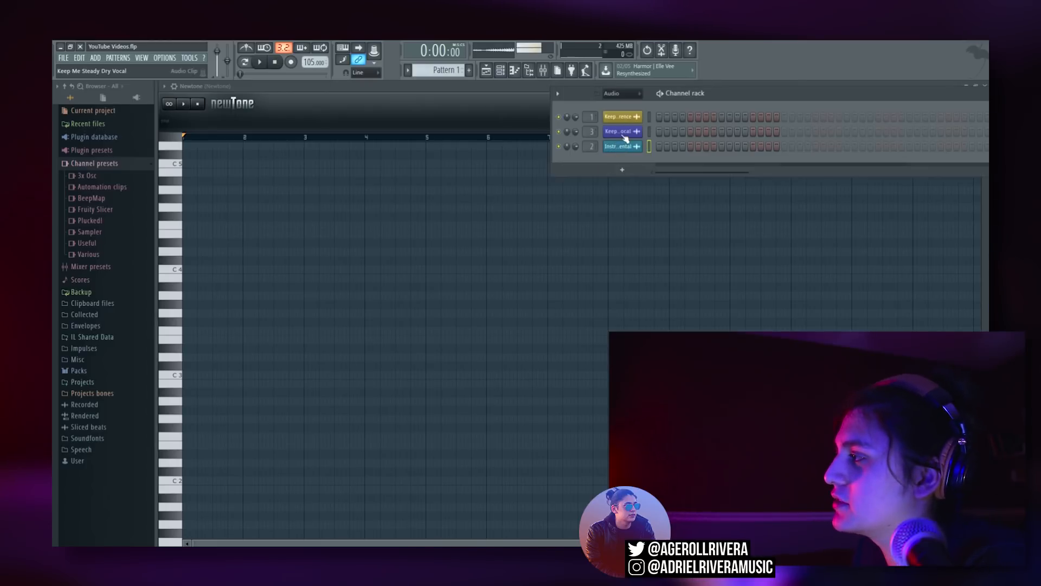
pyautogui.moveTo(723, 98); pyautogui.dragTo(529, 130)
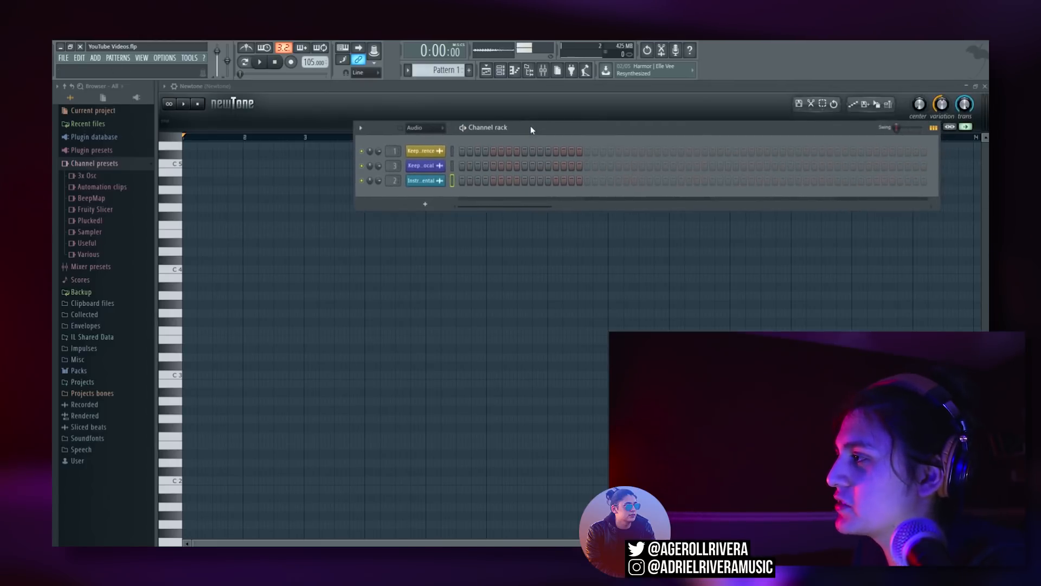
pyautogui.click(433, 167)
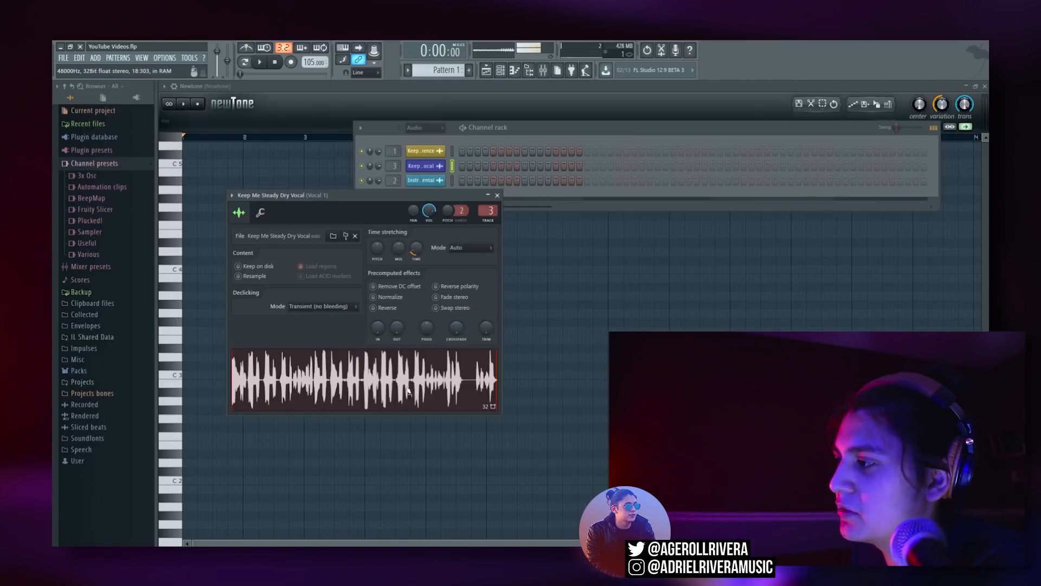
pyautogui.moveTo(408, 391); pyautogui.dragTo(296, 270)
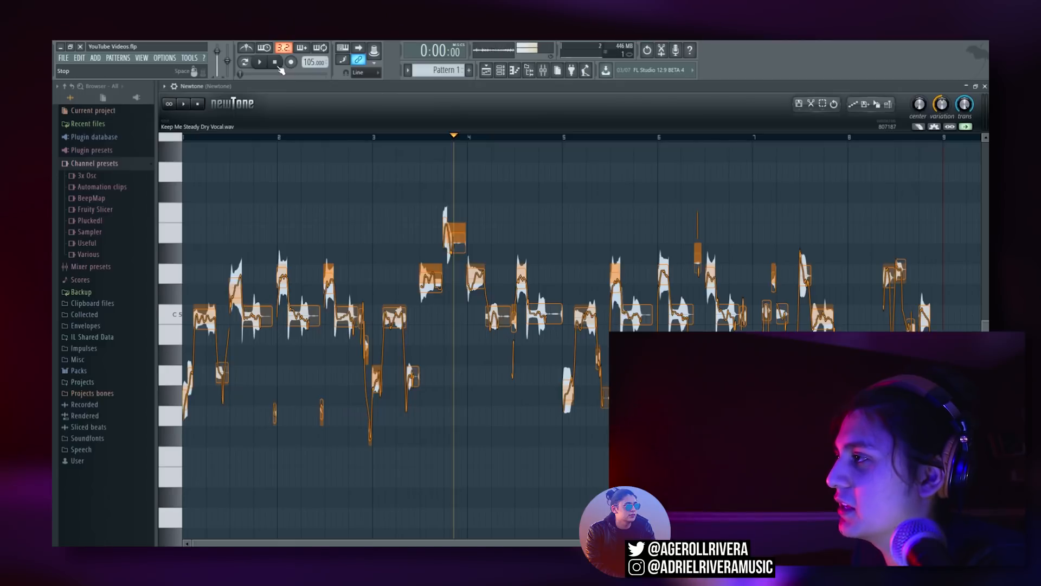
pyautogui.click(199, 105)
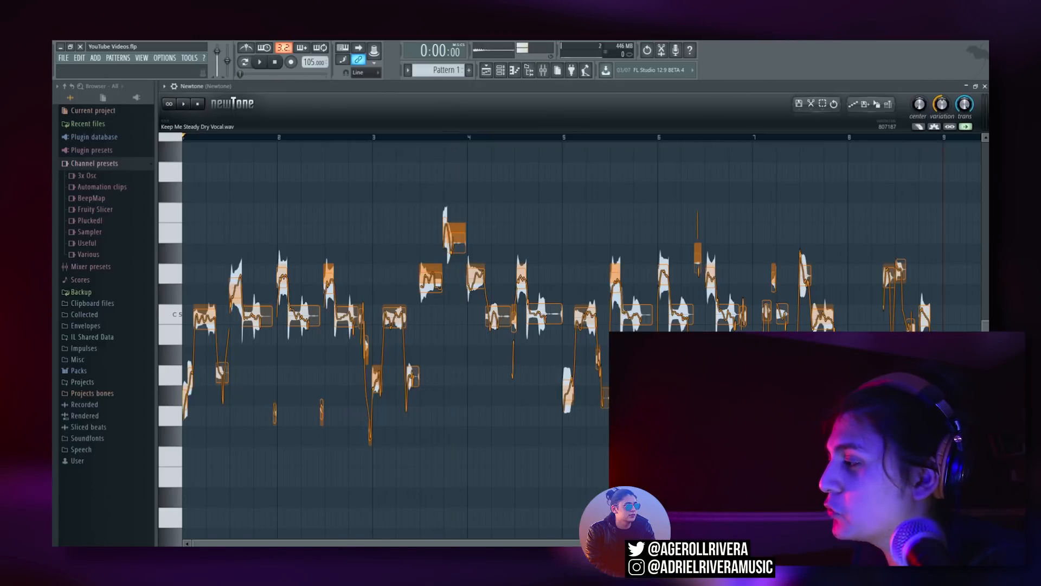
# - Raise Newtone's Center control to its maximum for the whole vocal and play back the centred notes
pyautogui.moveTo(973, 543); pyautogui.dragTo(701, 505)
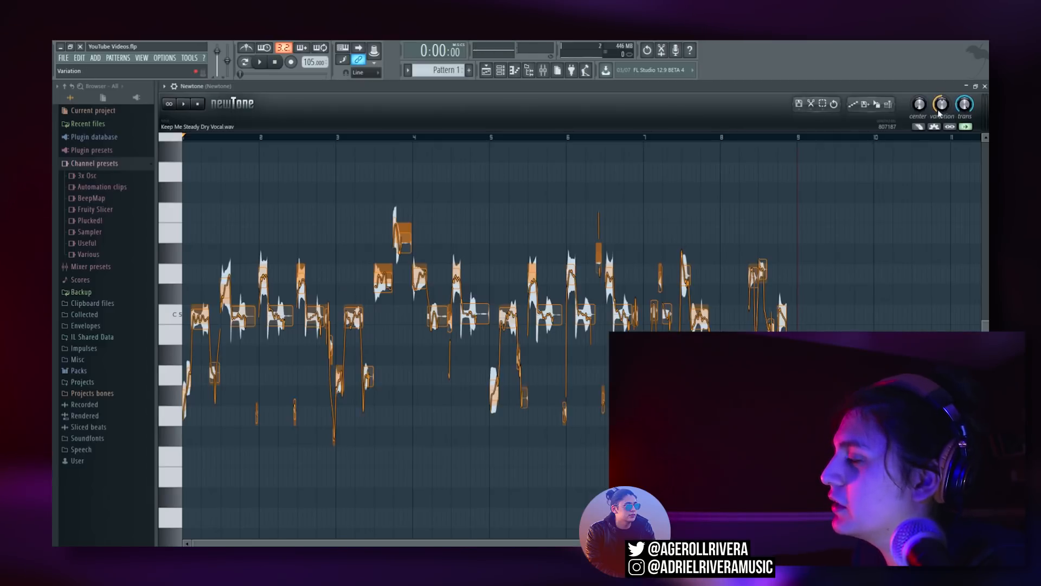
pyautogui.click(920, 107)
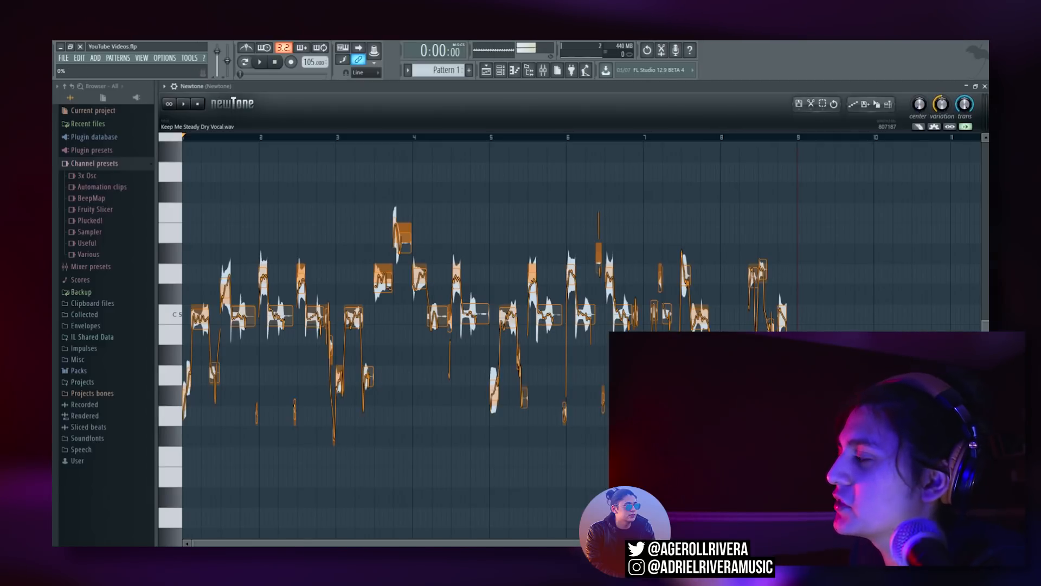
pyautogui.moveTo(920, 108); pyautogui.dragTo(921, 82)
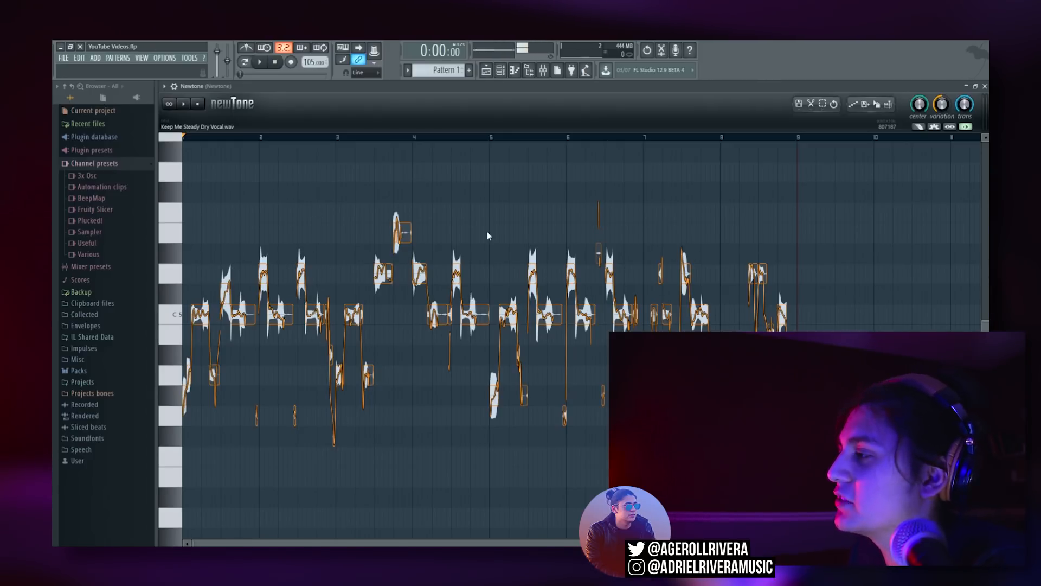
pyautogui.click(188, 104)
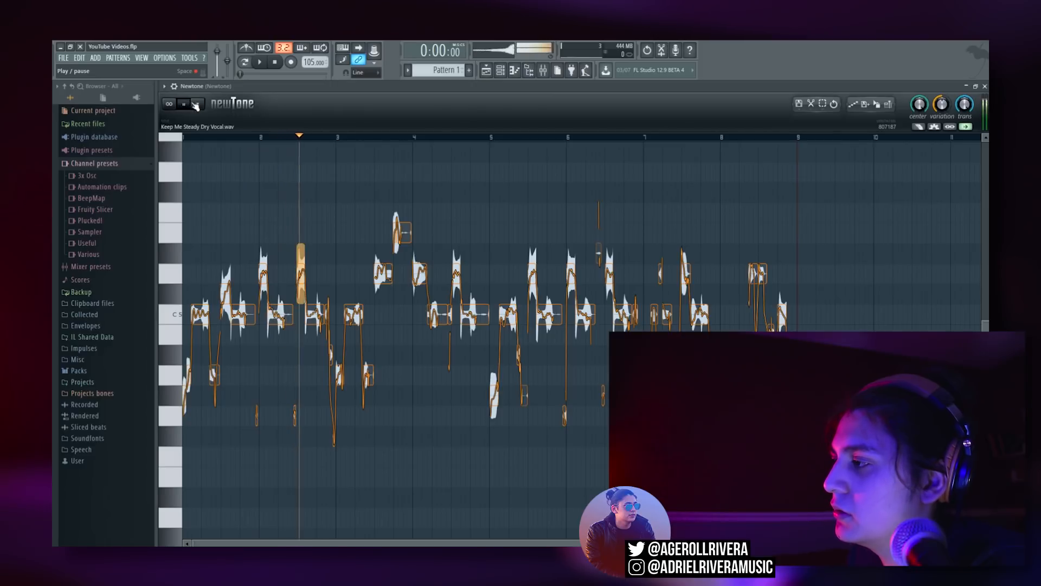
pyautogui.click(199, 104)
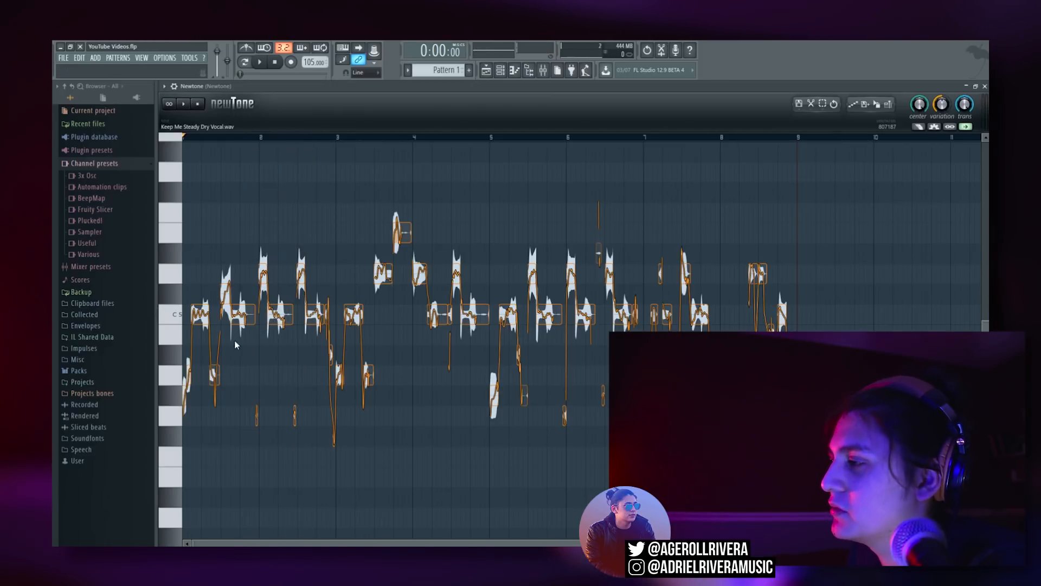
# - Raise the C#5 note shortly before bar 2 by one semitone to D5 and play back the change
pyautogui.click(228, 293)
pyautogui.moveTo(229, 293); pyautogui.dragTo(216, 281)
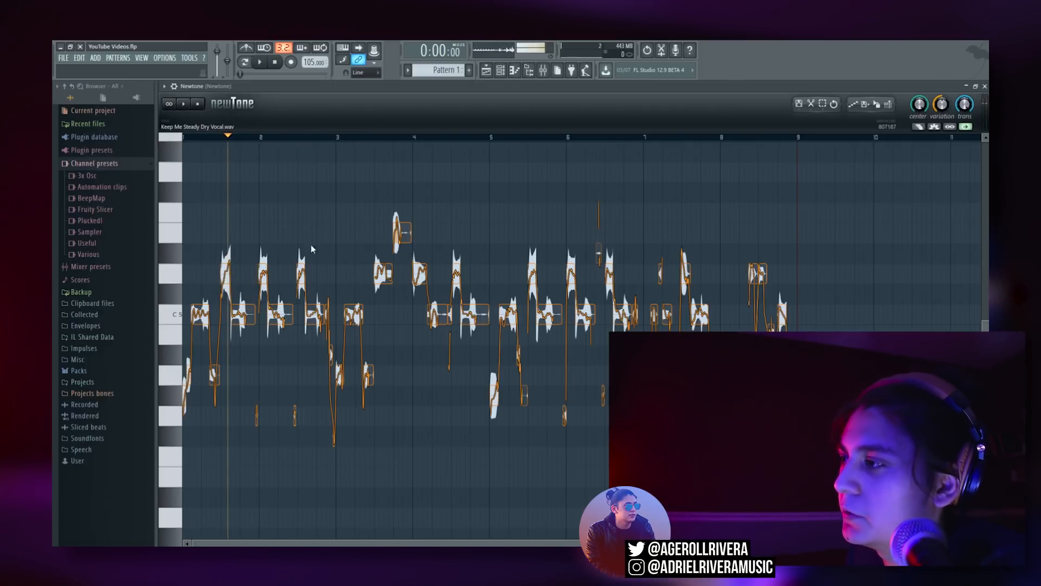
pyautogui.moveTo(202, 191); pyautogui.dragTo(426, 180)
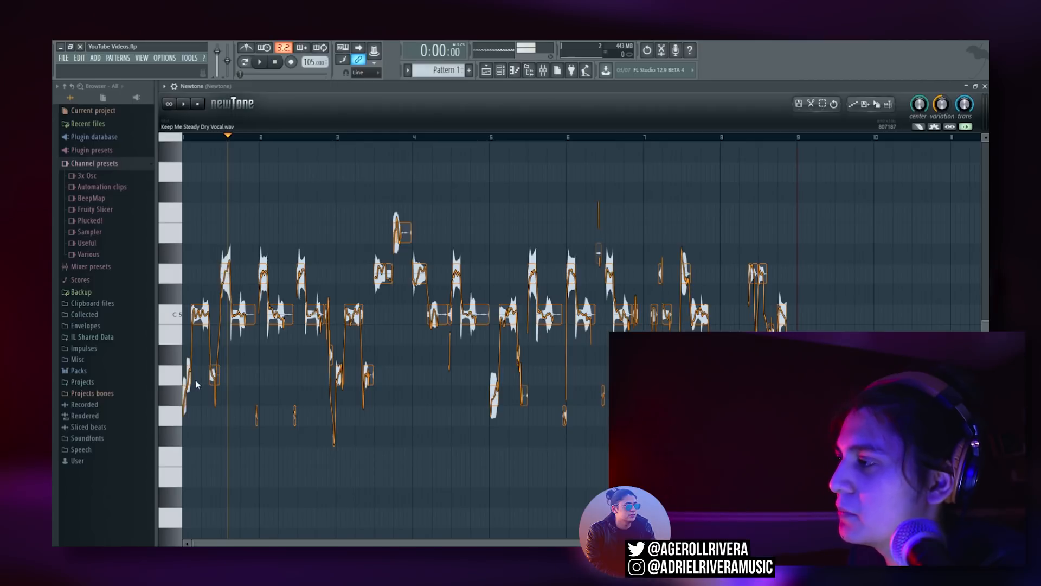
pyautogui.click(199, 105)
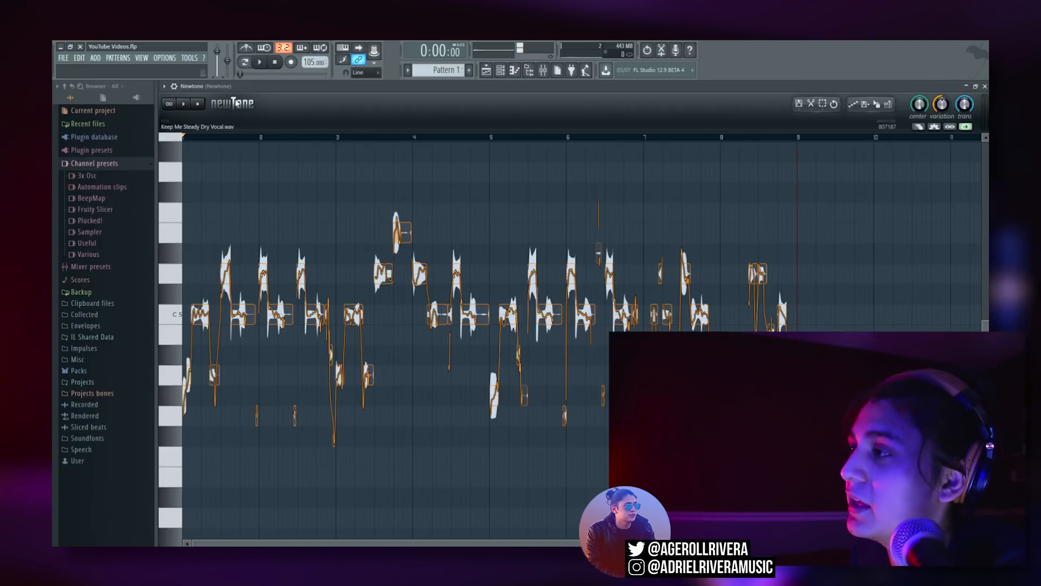
pyautogui.click(190, 113)
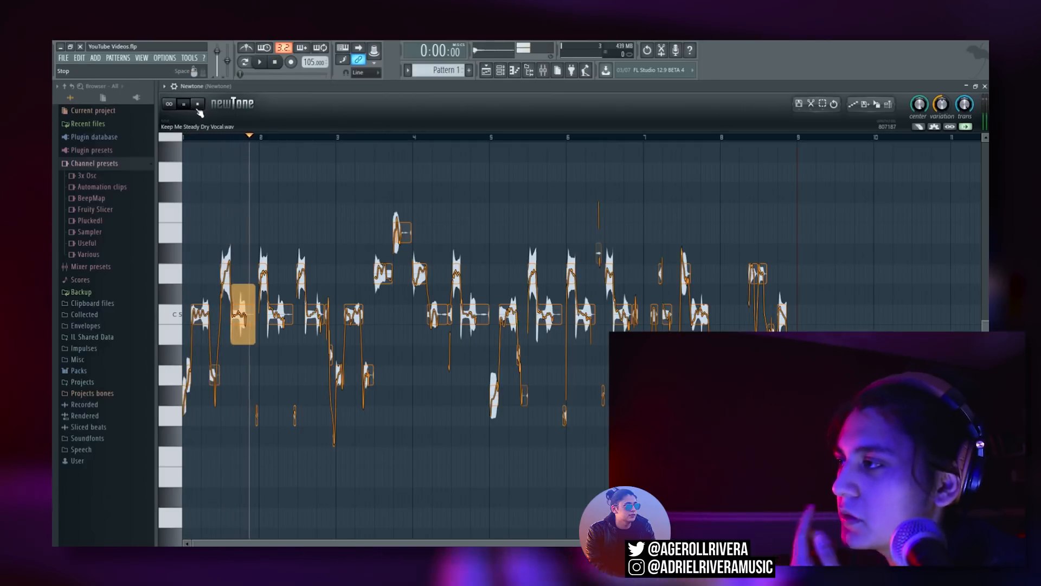
pyautogui.click(195, 108)
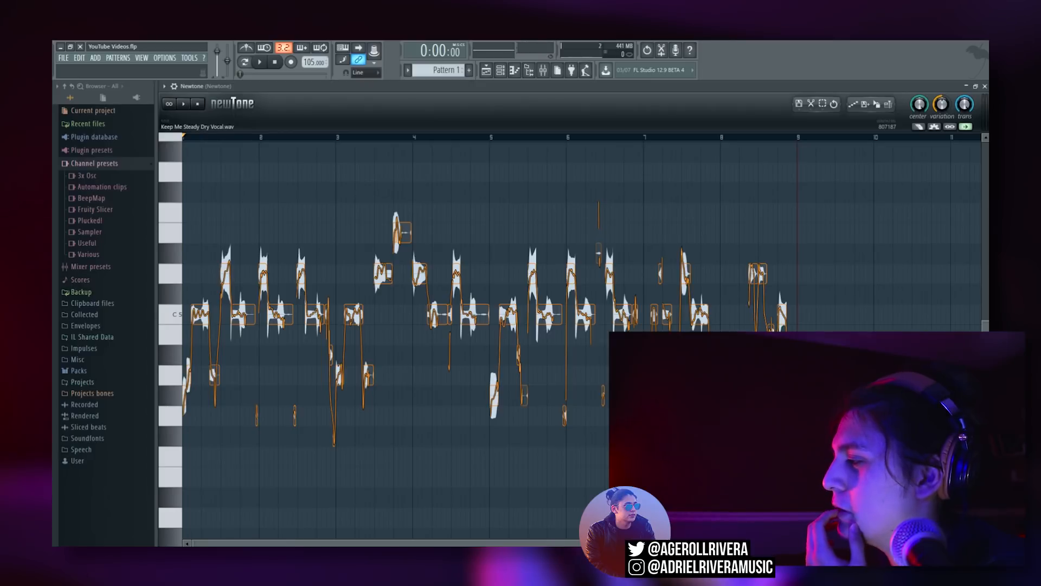
# - Lower the D5 note shortly before bar 2 back to C#5 and set its variation to 6.49%
pyautogui.moveTo(224, 276); pyautogui.dragTo(224, 287)
pyautogui.click(188, 139)
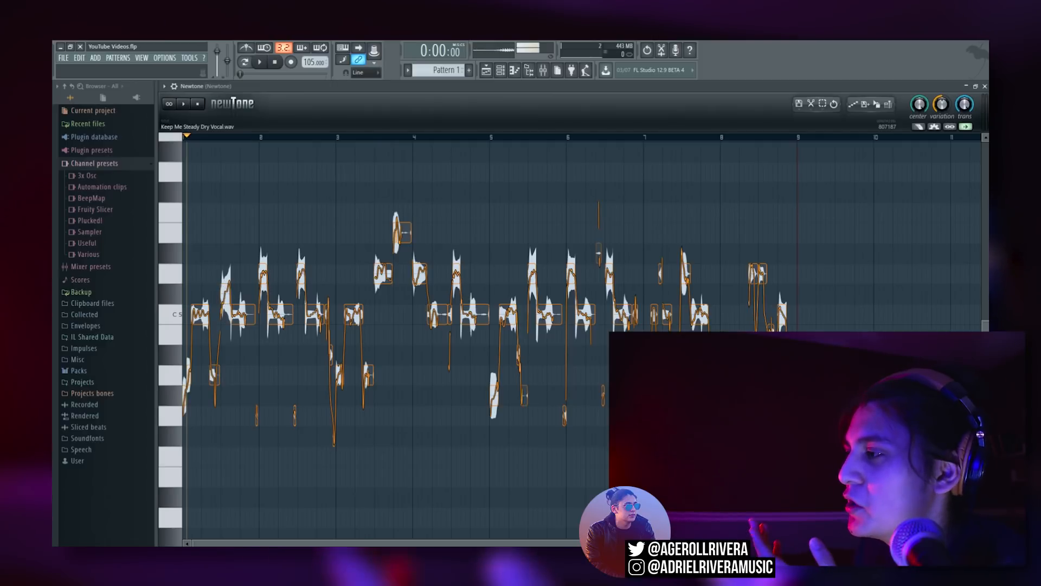
pyautogui.scroll(3, 464, 488)
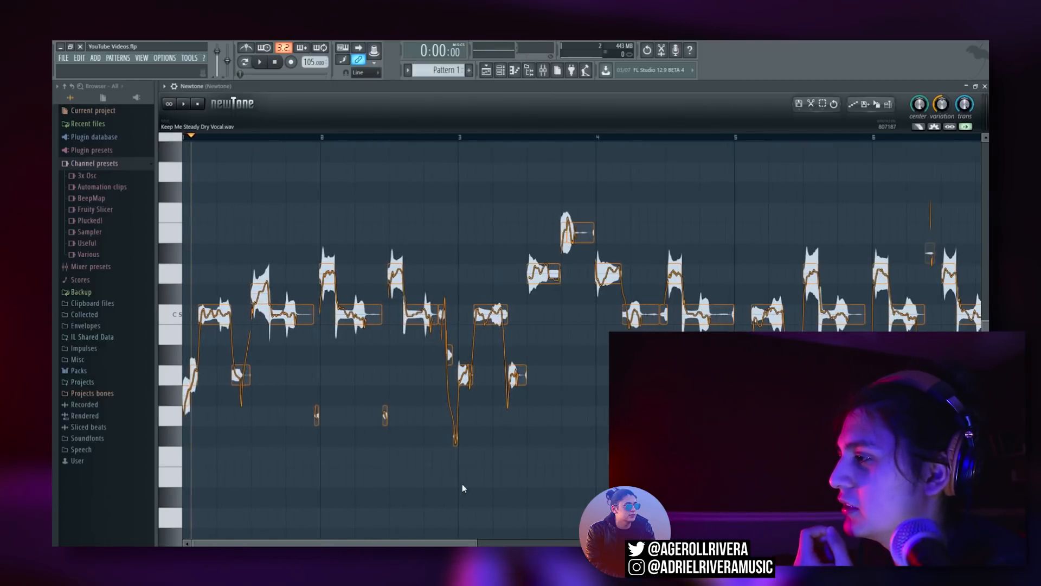
pyautogui.scroll(5, 278, 297)
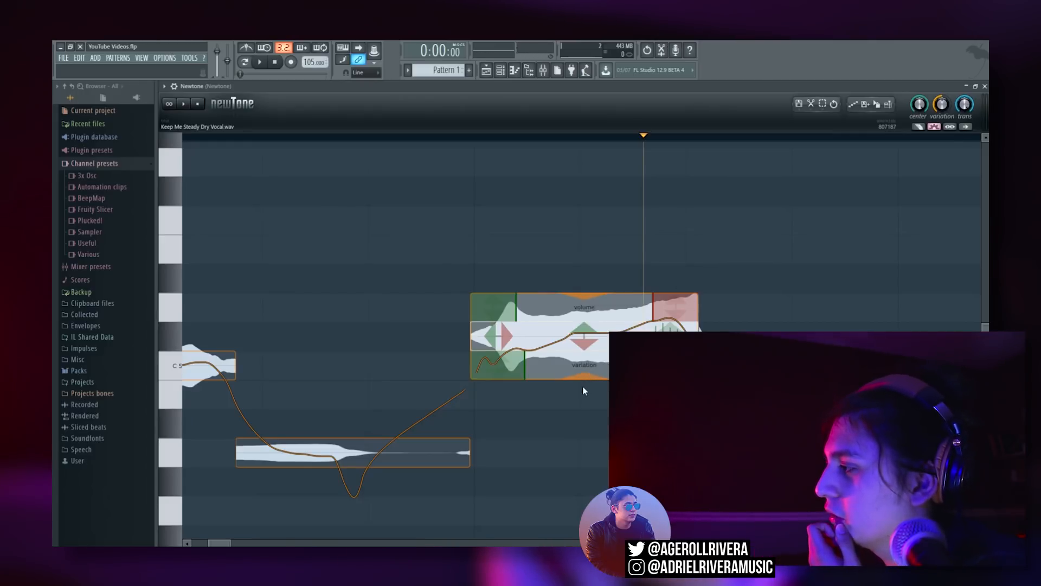
pyautogui.moveTo(583, 379); pyautogui.dragTo(590, 313)
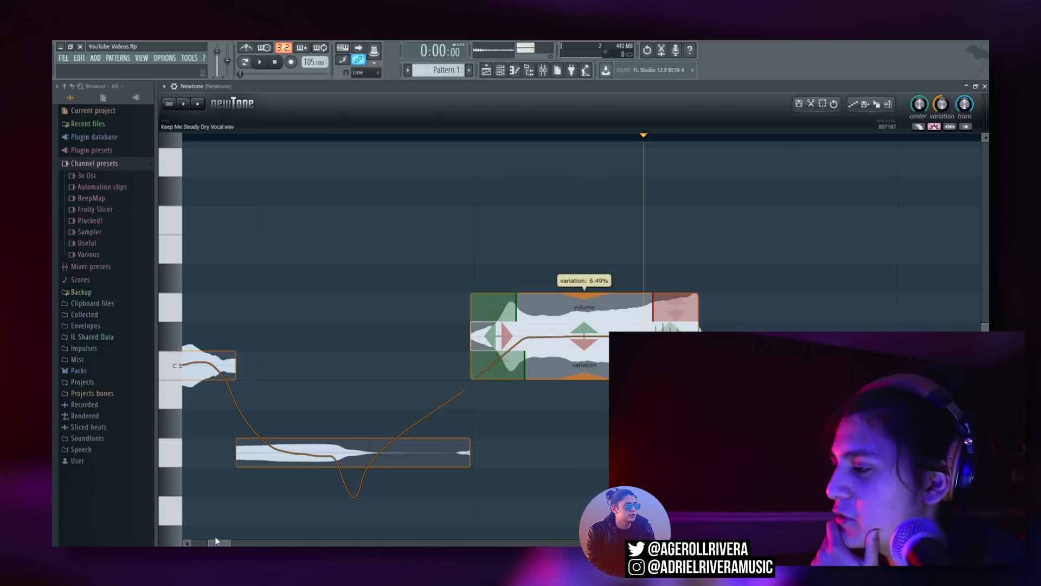
# - Move the edited C#5 note before bar 2 up to D5, level with the neighbouring high notes
pyautogui.moveTo(214, 543); pyautogui.dragTo(346, 544)
pyautogui.moveTo(435, 537); pyautogui.dragTo(515, 538)
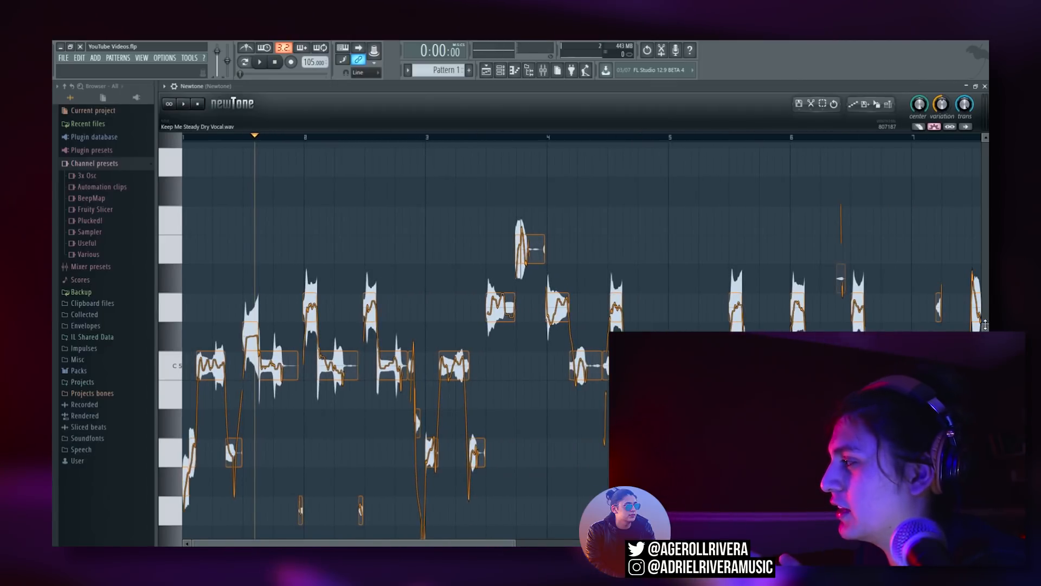
pyautogui.moveTo(986, 323)
pyautogui.mouseDown()
pyautogui.moveTo(986, 310)
pyautogui.moveTo(986, 339)
pyautogui.mouseUp()
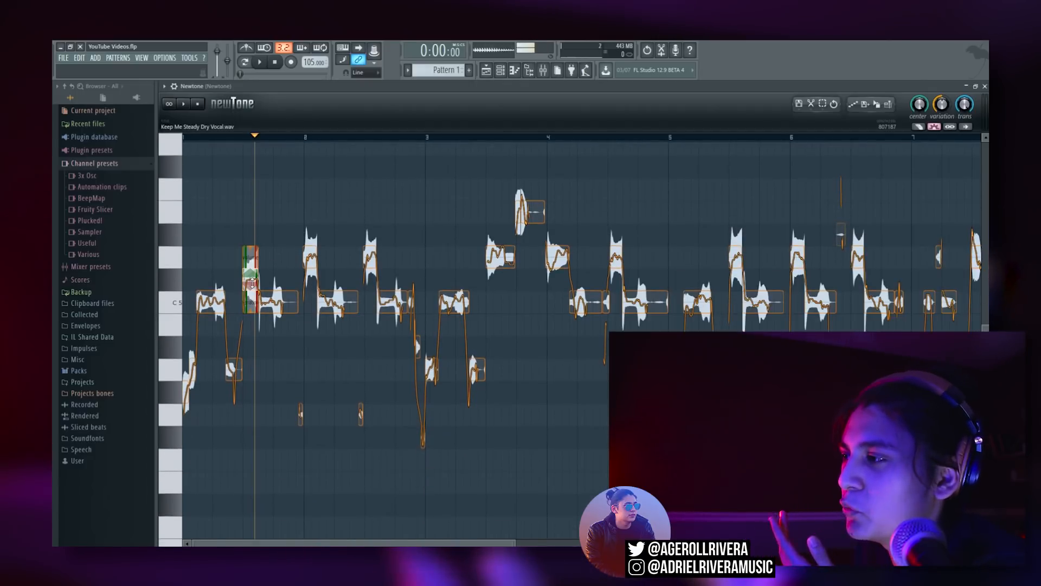
pyautogui.moveTo(262, 281); pyautogui.dragTo(262, 259)
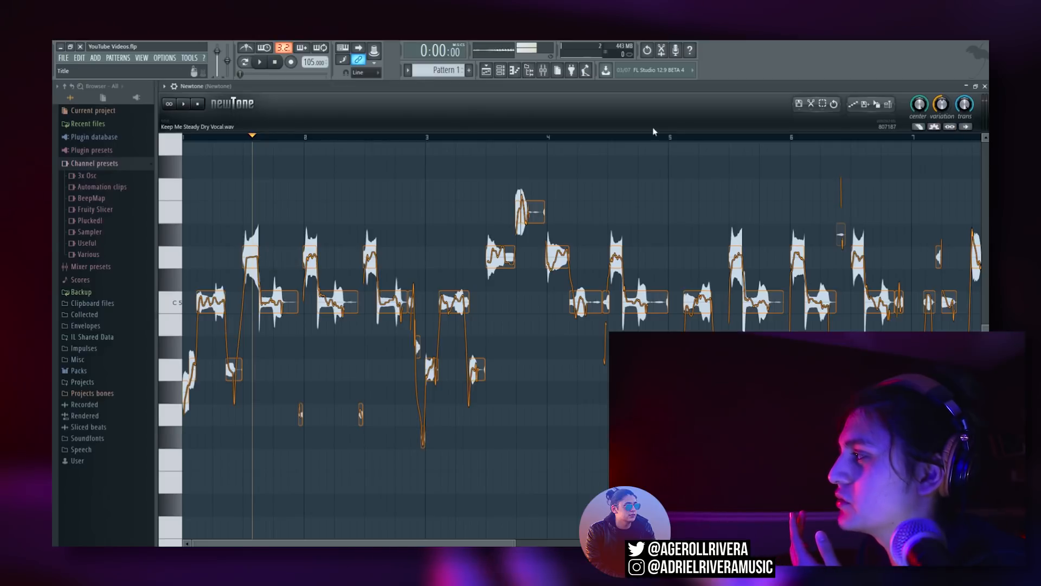
# - Play the corrected vocal from the start, and again from just before the raised note
pyautogui.click(183, 104)
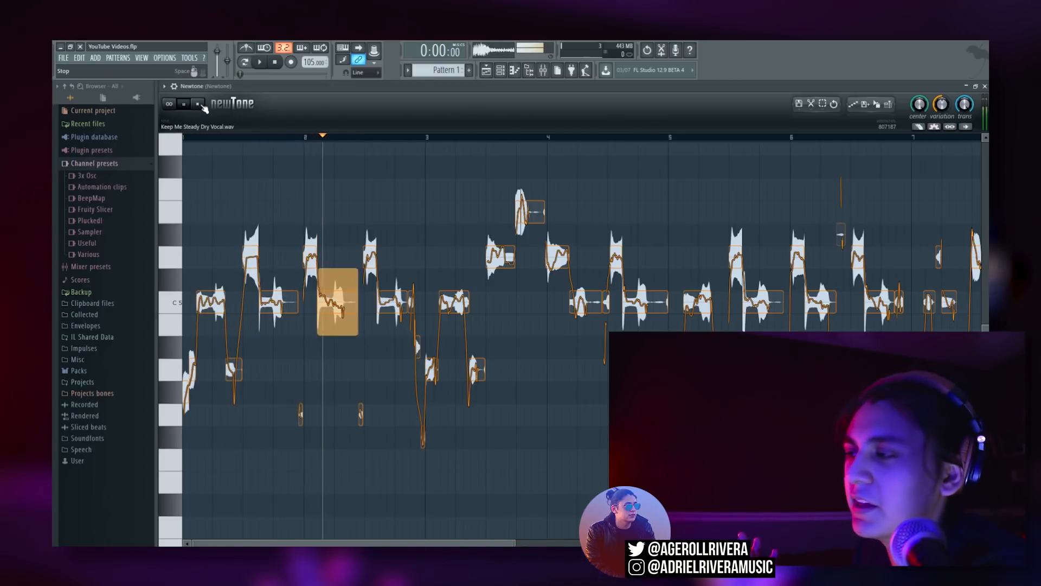
pyautogui.click(199, 105)
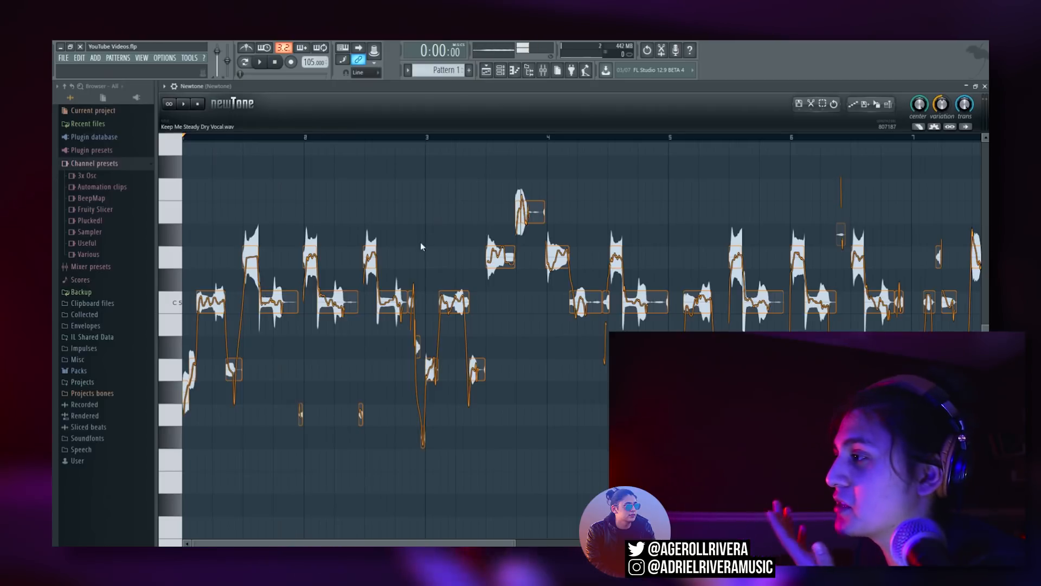
pyautogui.click(234, 137)
pyautogui.click(183, 104)
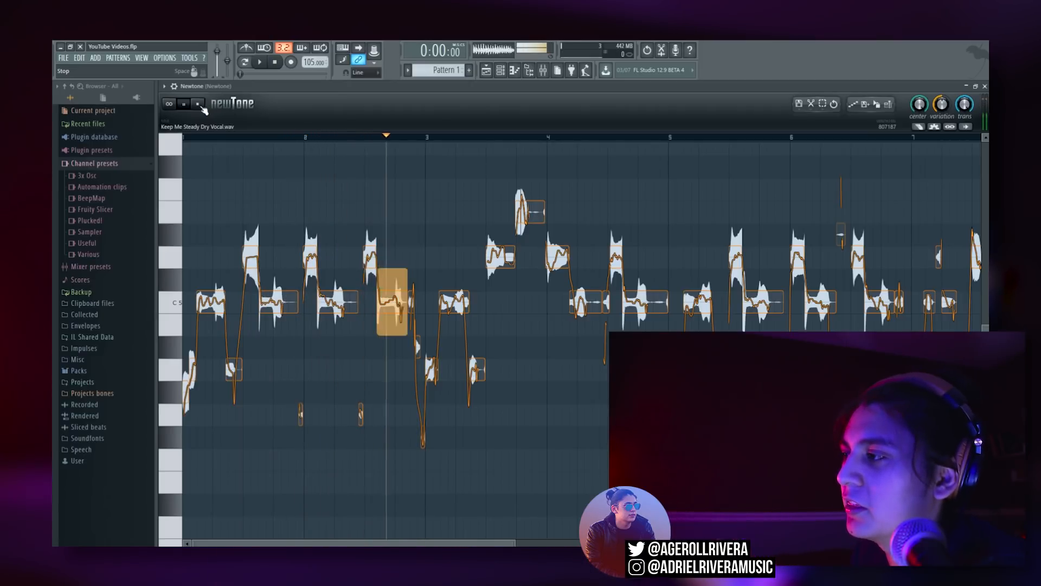
pyautogui.click(199, 104)
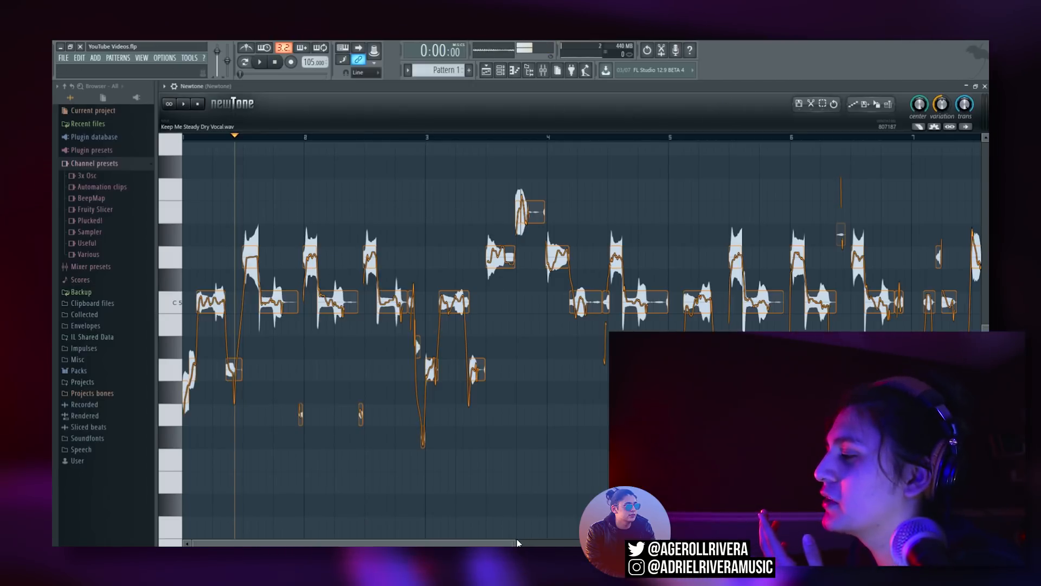
# - Try turning the pitch variation of all notes down to minimum and play the vocal from the start
pyautogui.moveTo(516, 543); pyautogui.dragTo(729, 542)
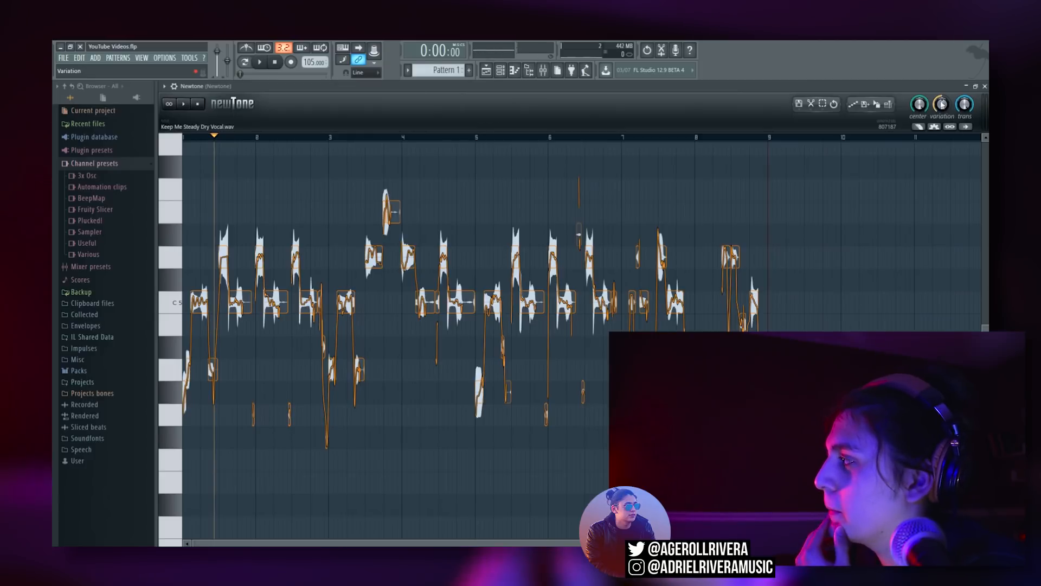
pyautogui.moveTo(942, 103); pyautogui.dragTo(942, 143)
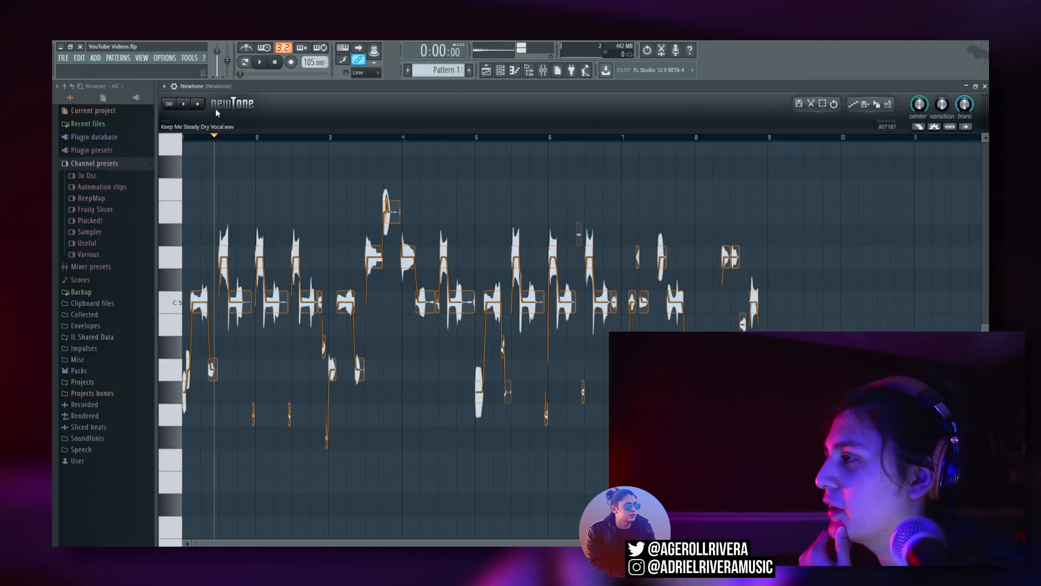
pyautogui.click(199, 106)
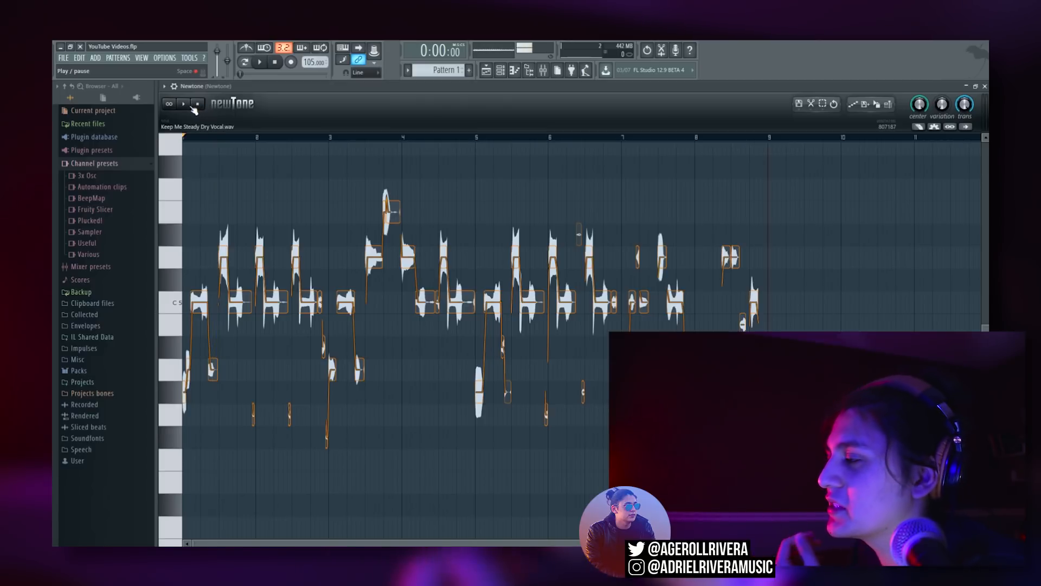
pyautogui.click(191, 107)
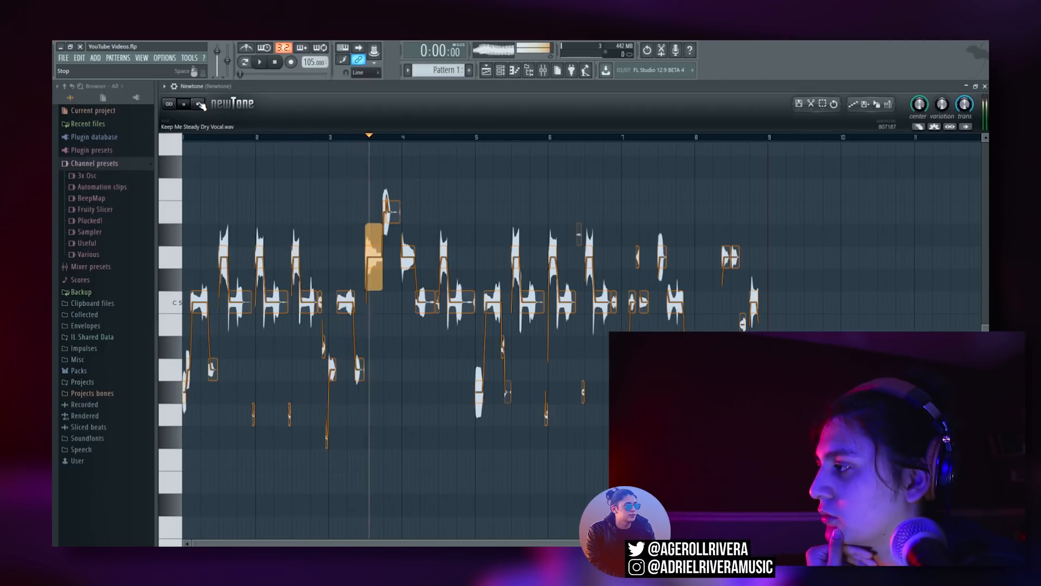
pyautogui.click(201, 106)
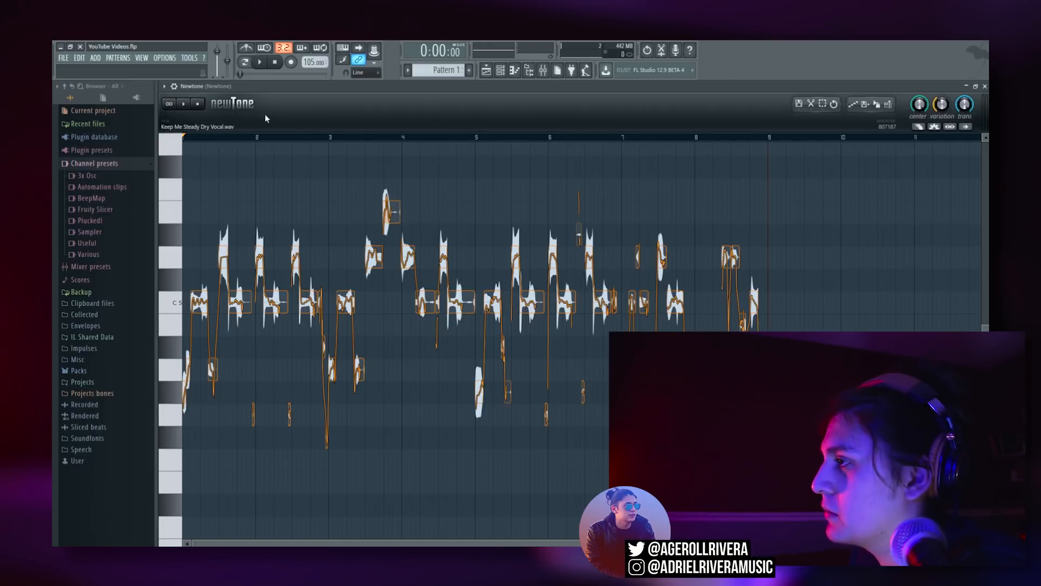
# - Play the vocal from the start and raise the G#4 note at bar 5 by one semitone to A4
pyautogui.click(183, 104)
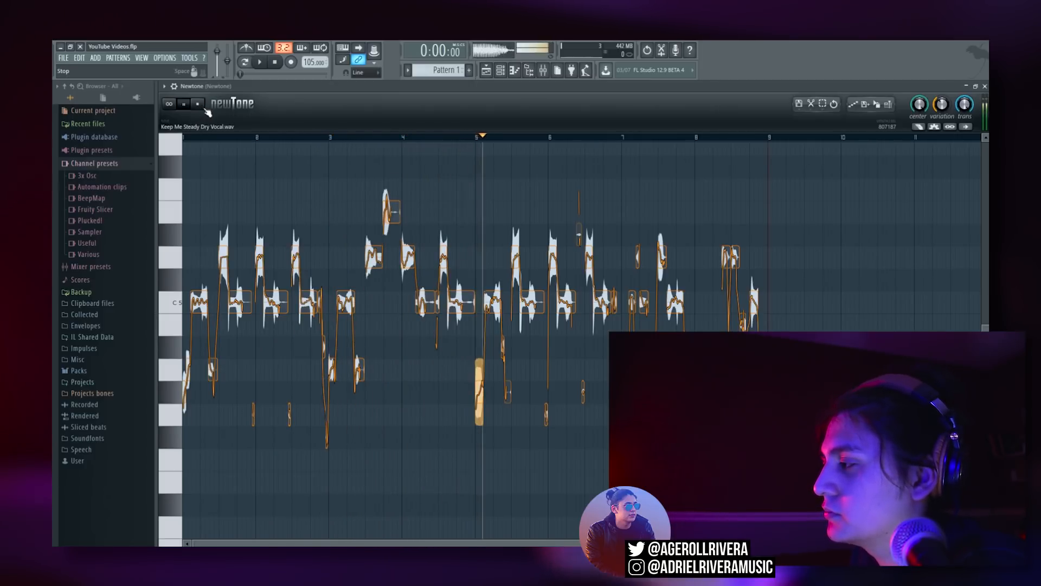
pyautogui.click(204, 107)
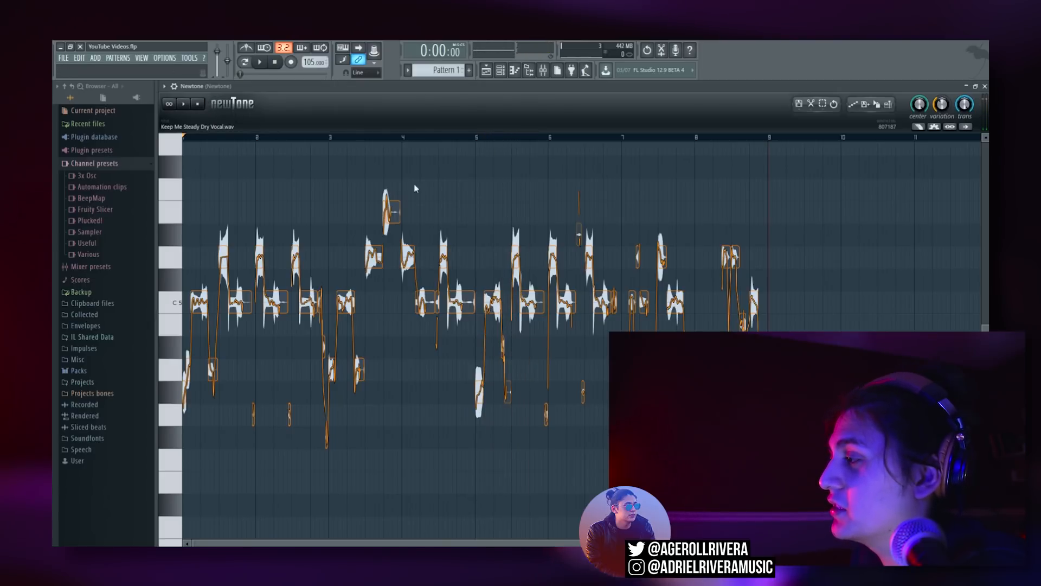
pyautogui.moveTo(478, 391); pyautogui.dragTo(479, 367)
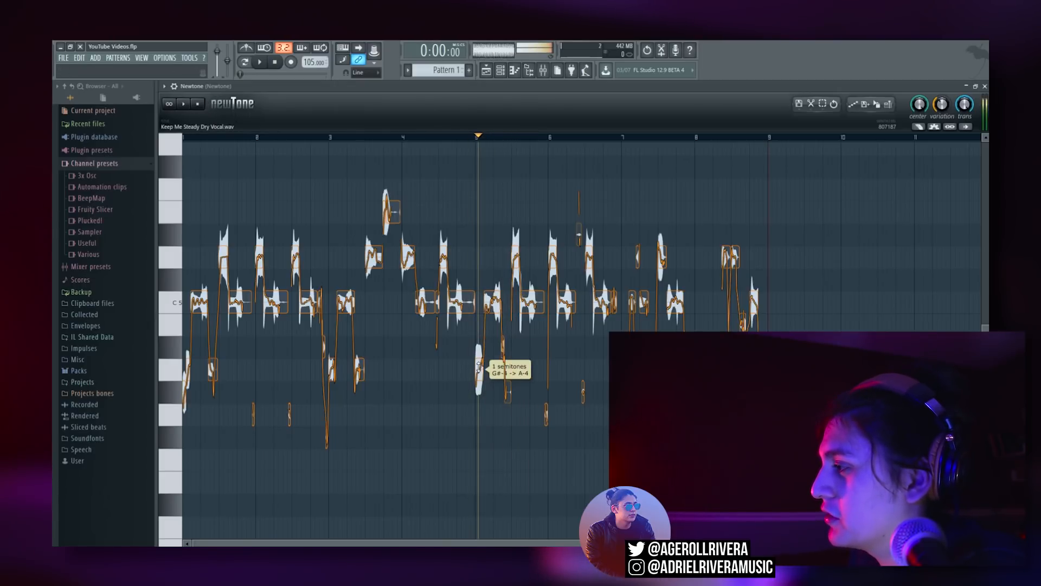
# - Play the vocal from just before bar 5 and raise its opening note by one semitone to A4
pyautogui.click(460, 136)
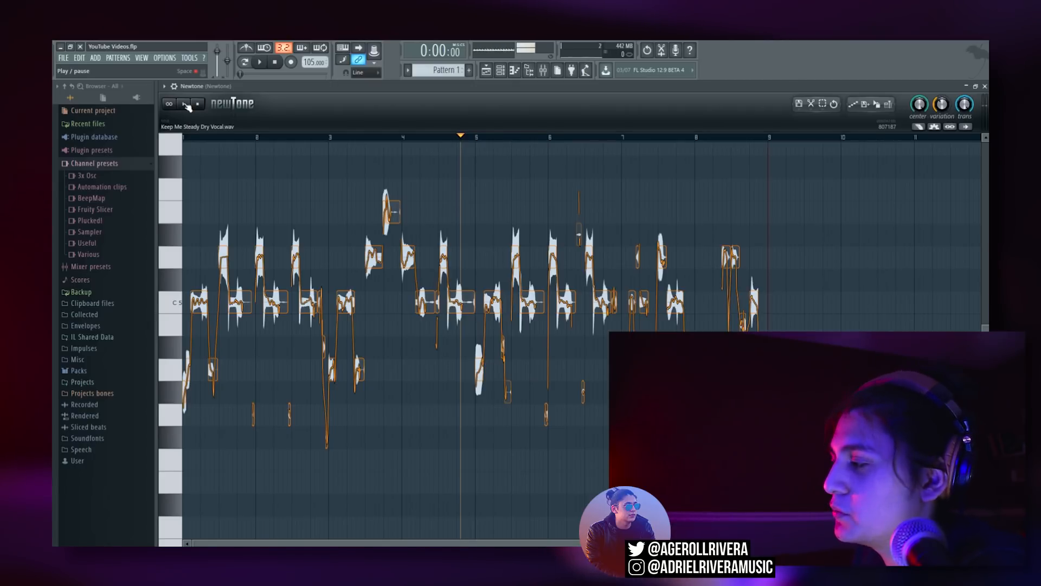
pyautogui.click(186, 106)
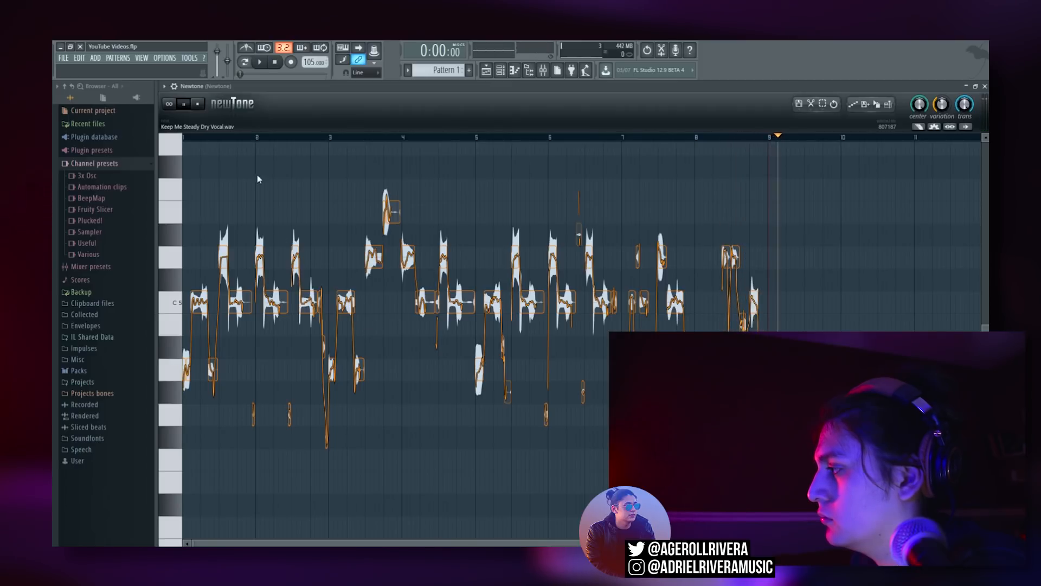
pyautogui.press('space')
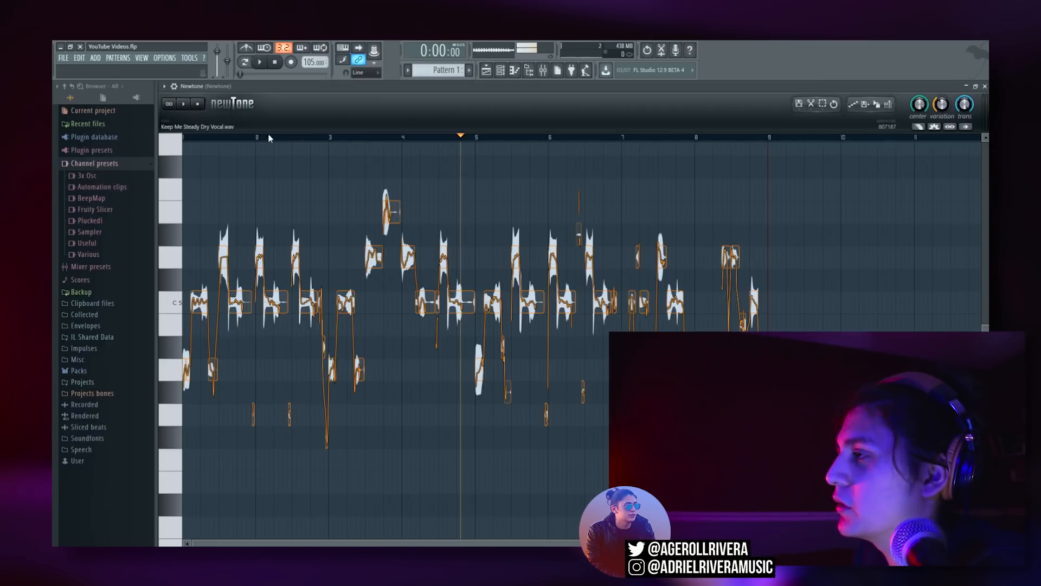
# - Replay the passage from just before bar 5 to check the raised note
pyautogui.click(184, 104)
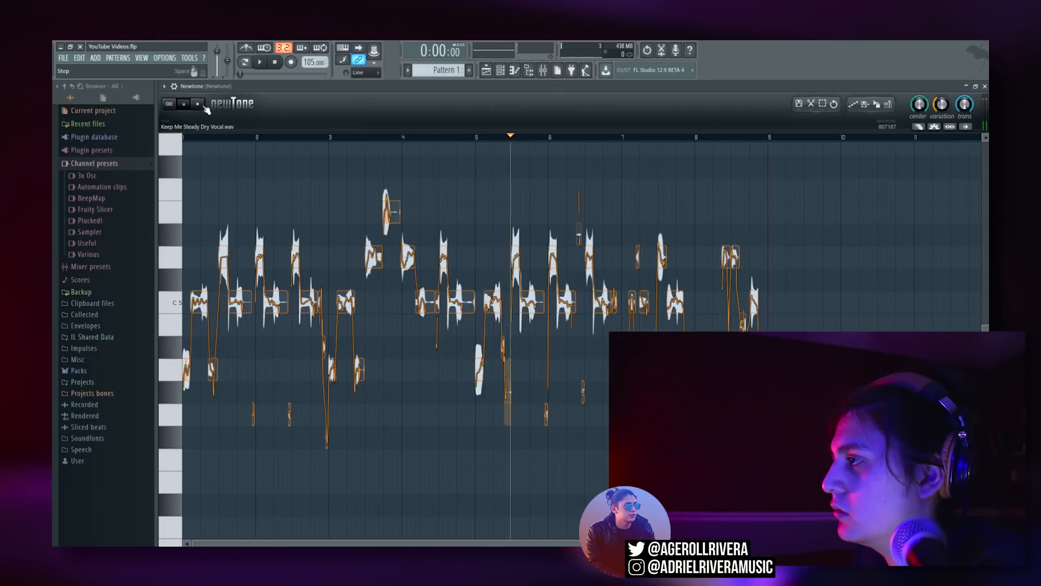
pyautogui.click(202, 105)
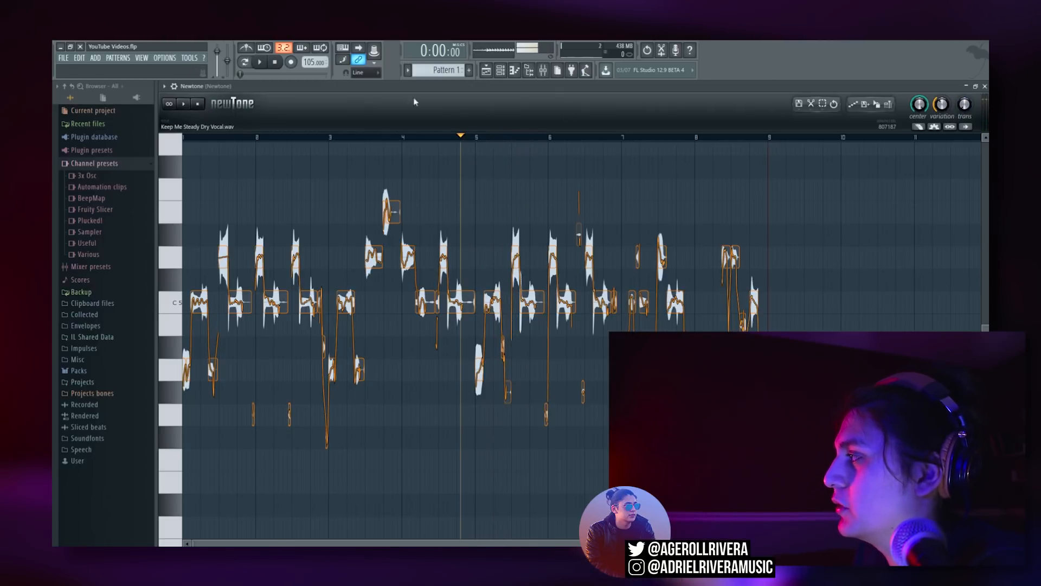
pyautogui.click(197, 106)
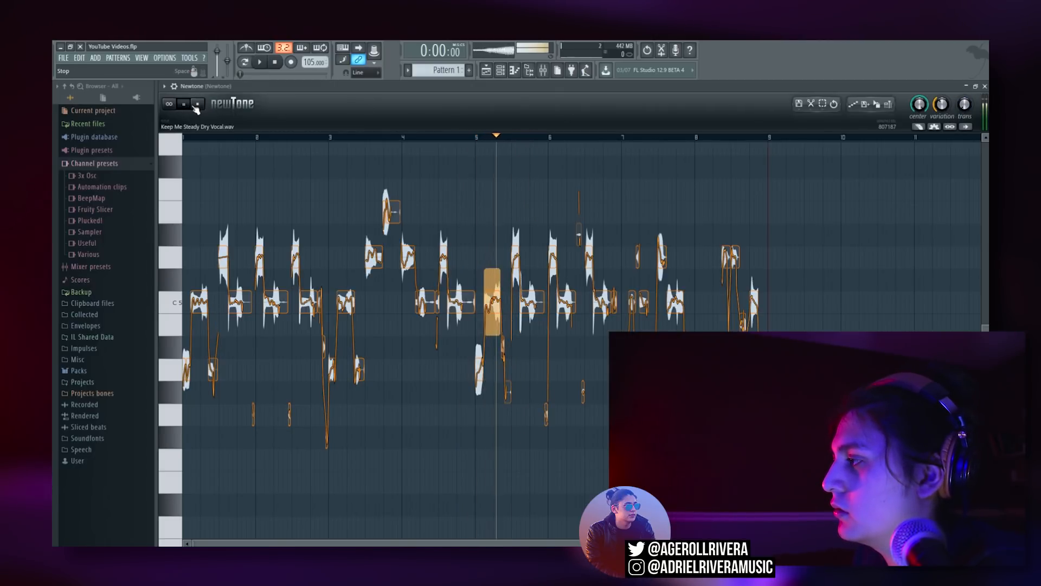
pyautogui.click(197, 107)
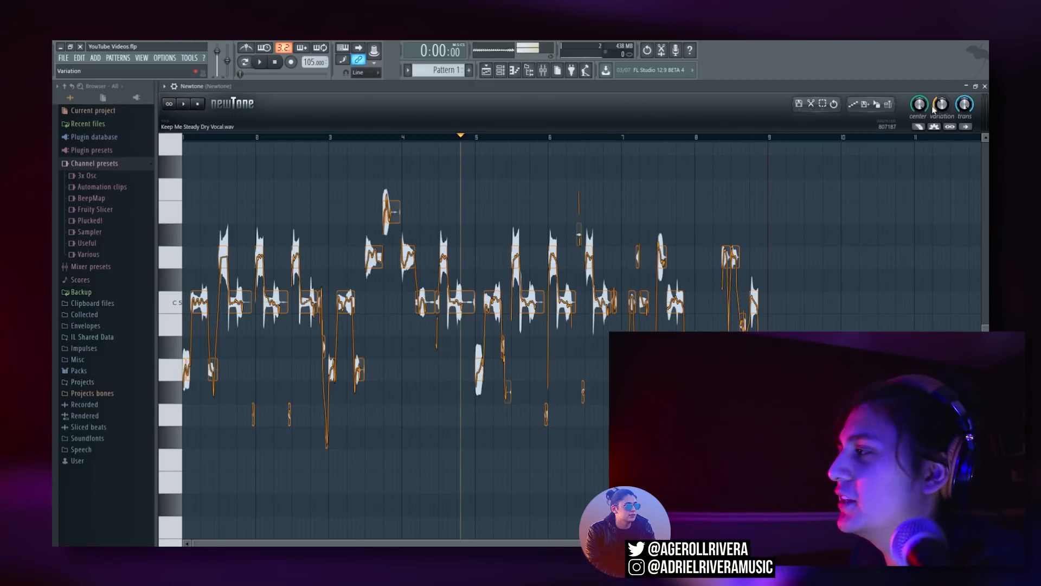
# - Reopen Newtone from the mixer and send the corrected vocal to the playlist as a new audio clip
pyautogui.click(488, 73)
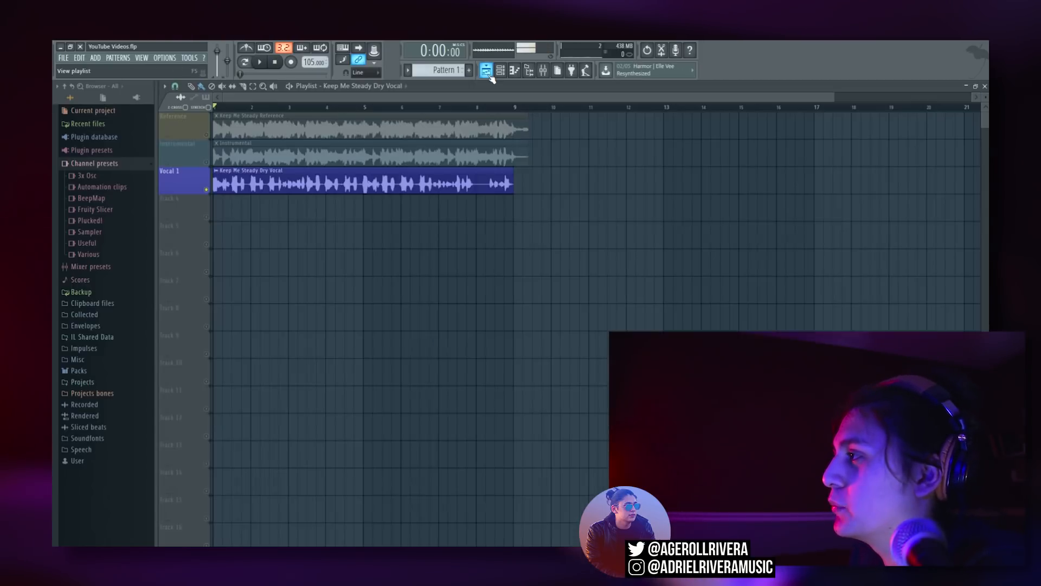
pyautogui.click(543, 70)
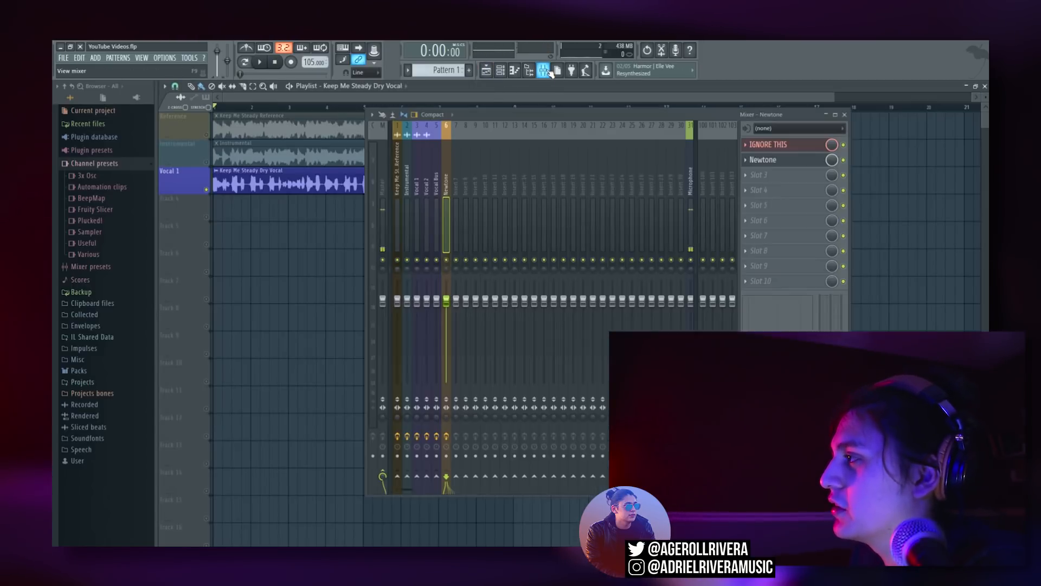
pyautogui.click(766, 161)
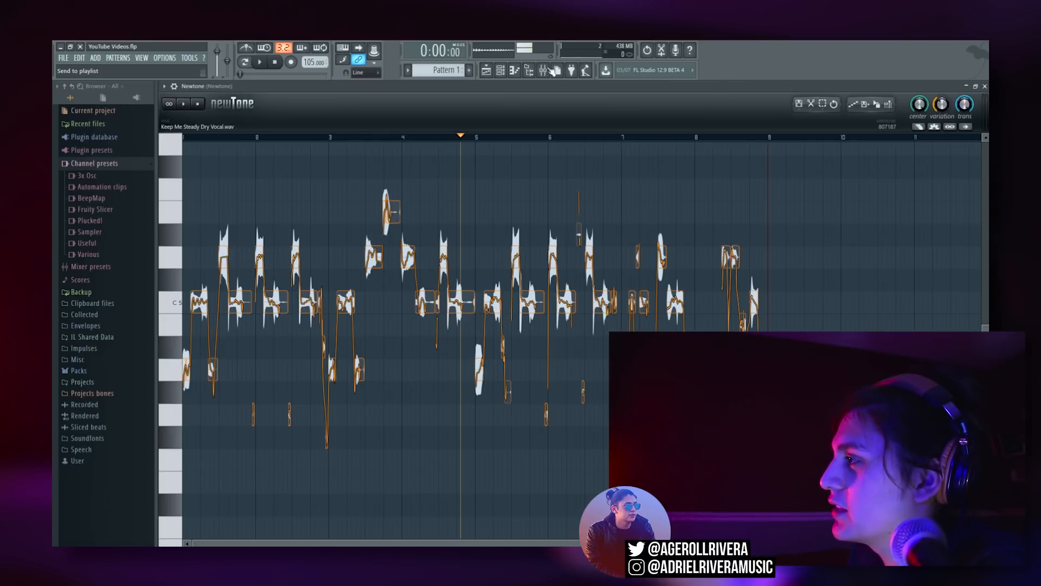
pyautogui.click(487, 71)
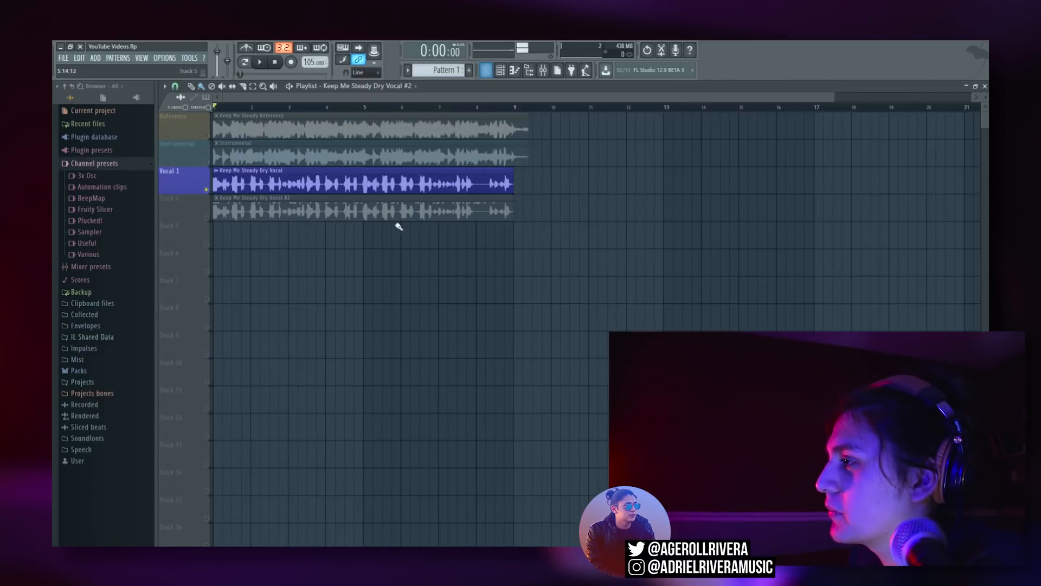
# - Solo playlist Track 4 with the corrected vocal clip and play it from the start
pyautogui.rightClick(207, 217)
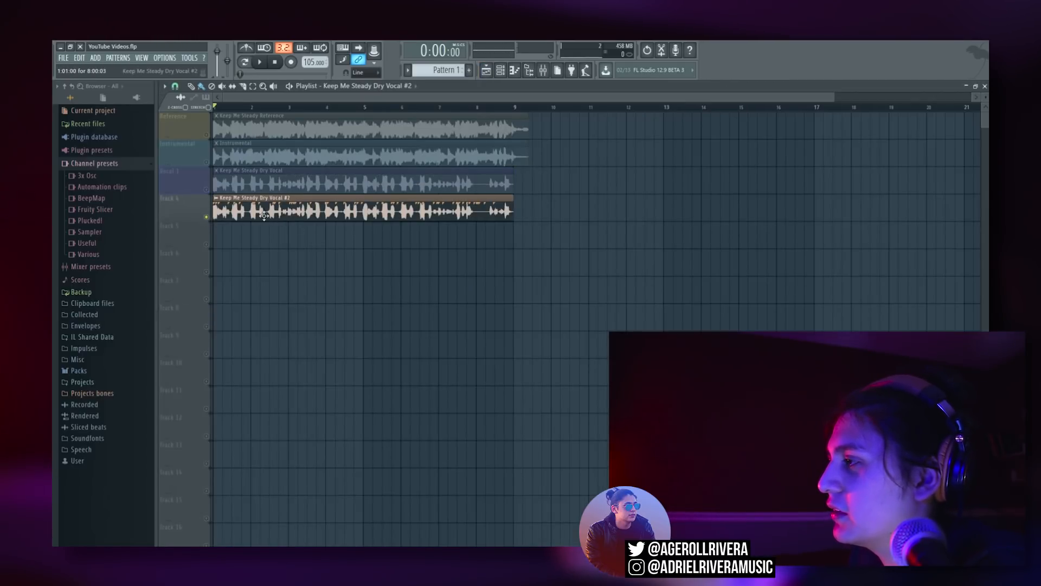
pyautogui.click(263, 62)
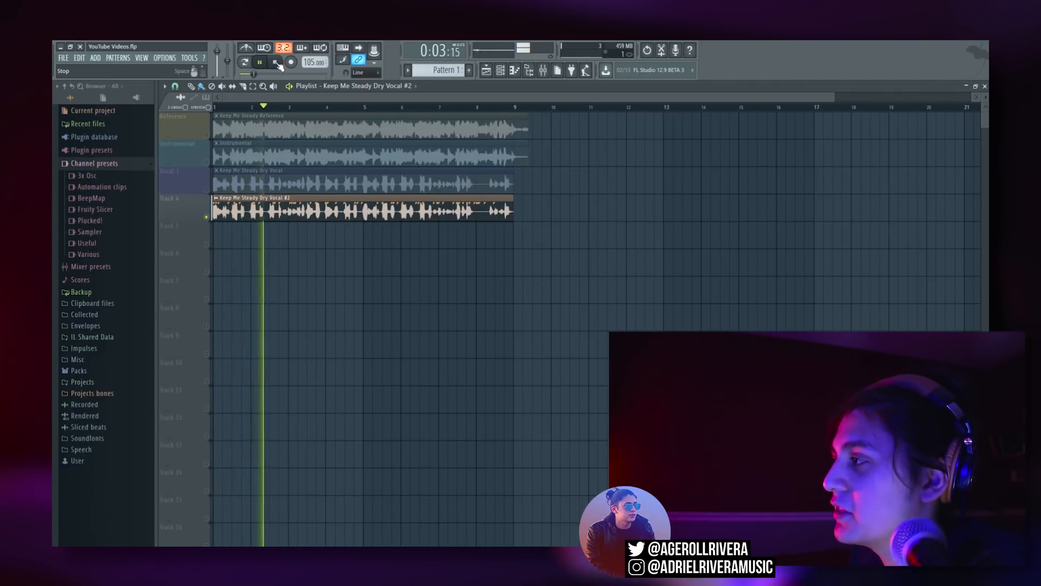
pyautogui.click(281, 64)
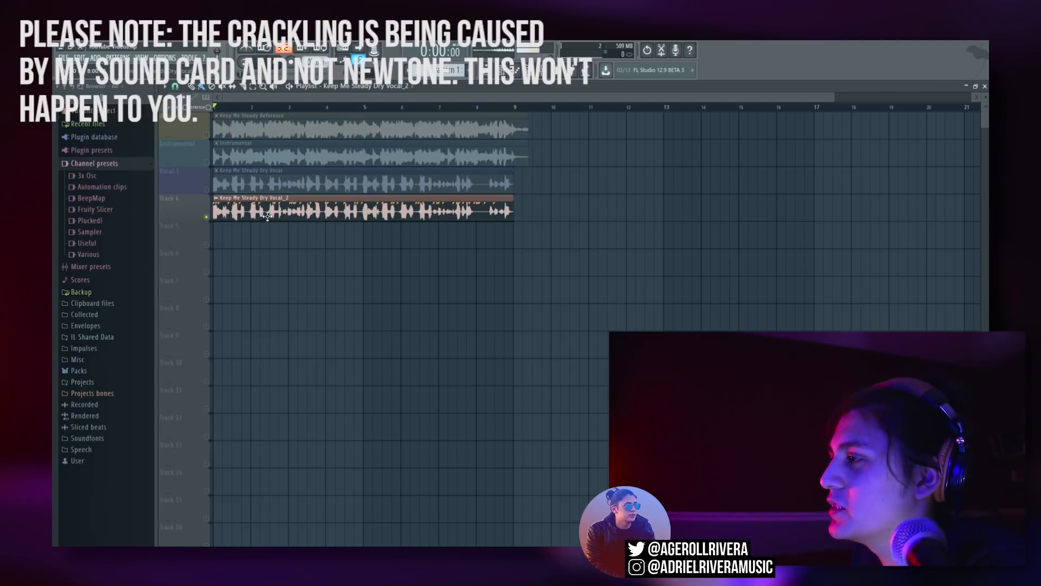
# - Delete the original dry vocal clip, move the corrected Keep Me Steady Dry Vocal_2 clip onto the Vocal 1 track, and solo that track
pyautogui.rightClick(329, 173)
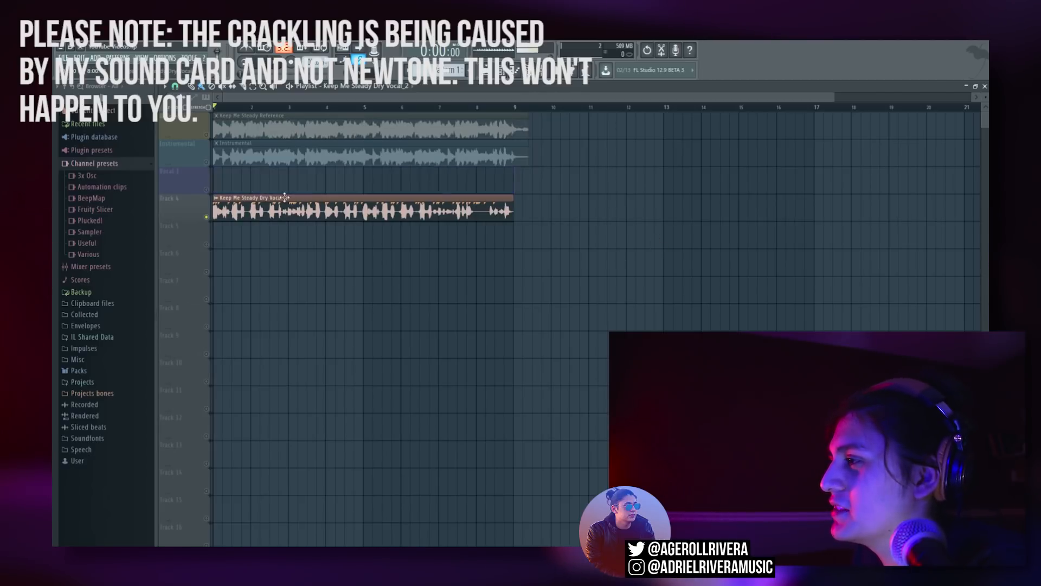
pyautogui.moveTo(284, 197); pyautogui.dragTo(264, 172)
pyautogui.rightClick(207, 189)
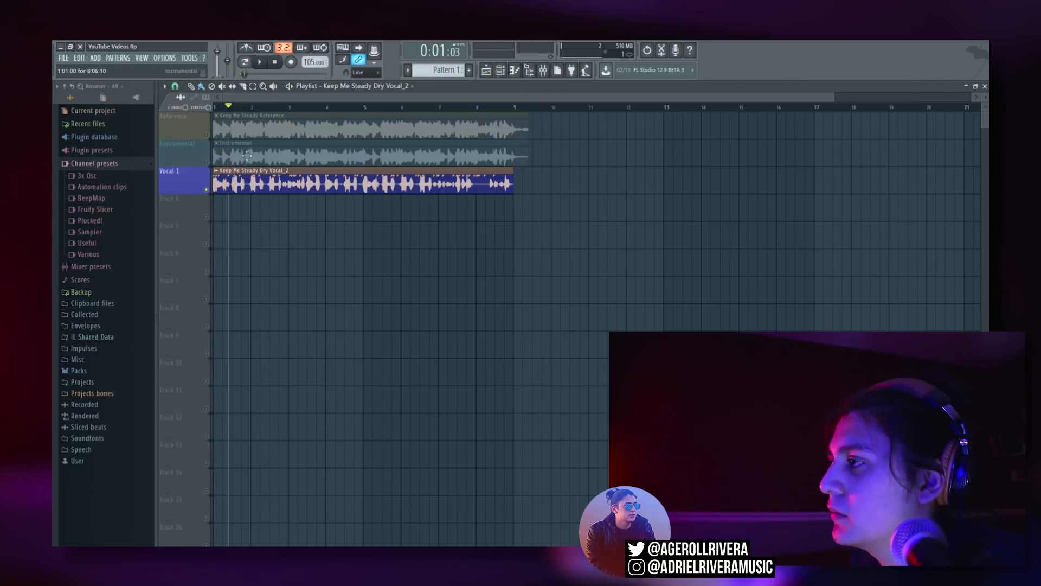
pyautogui.click(278, 63)
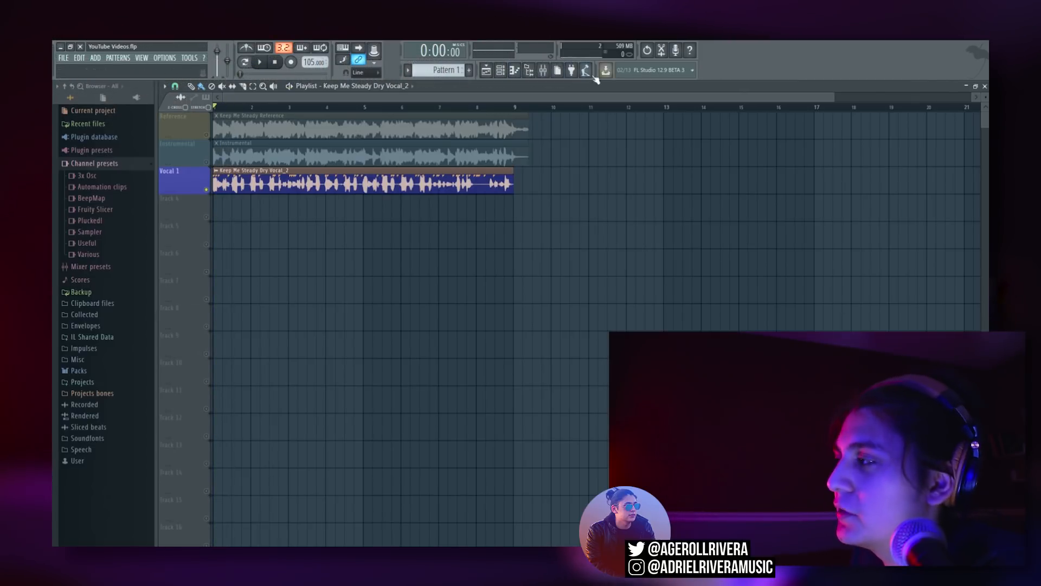
# - Route the Keep Me Steady Dry Vocal_2 channel to the Vocal 1 mixer track and play it to check the signal
pyautogui.click(542, 70)
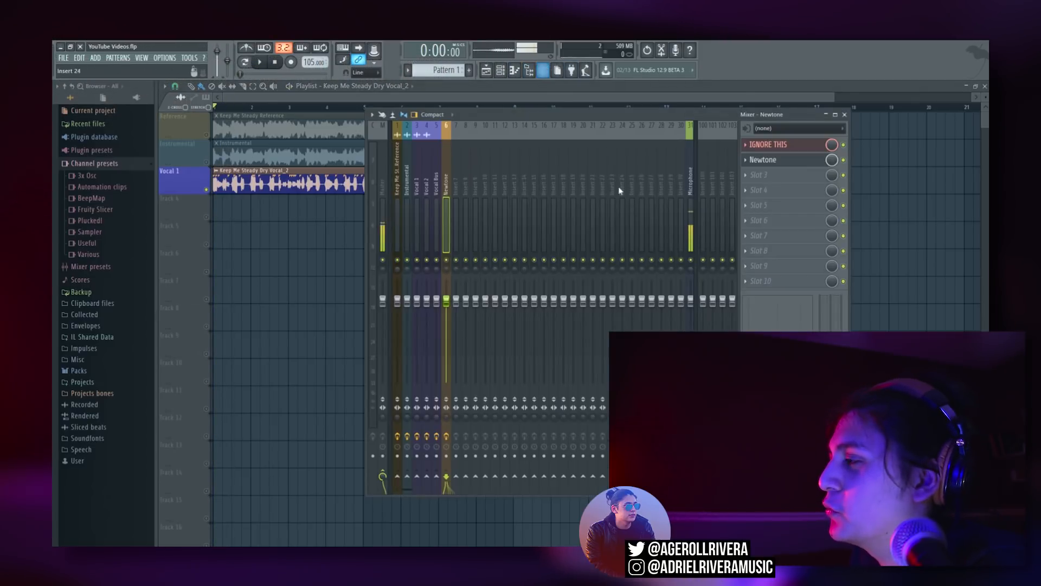
pyautogui.click(418, 182)
pyautogui.click(501, 70)
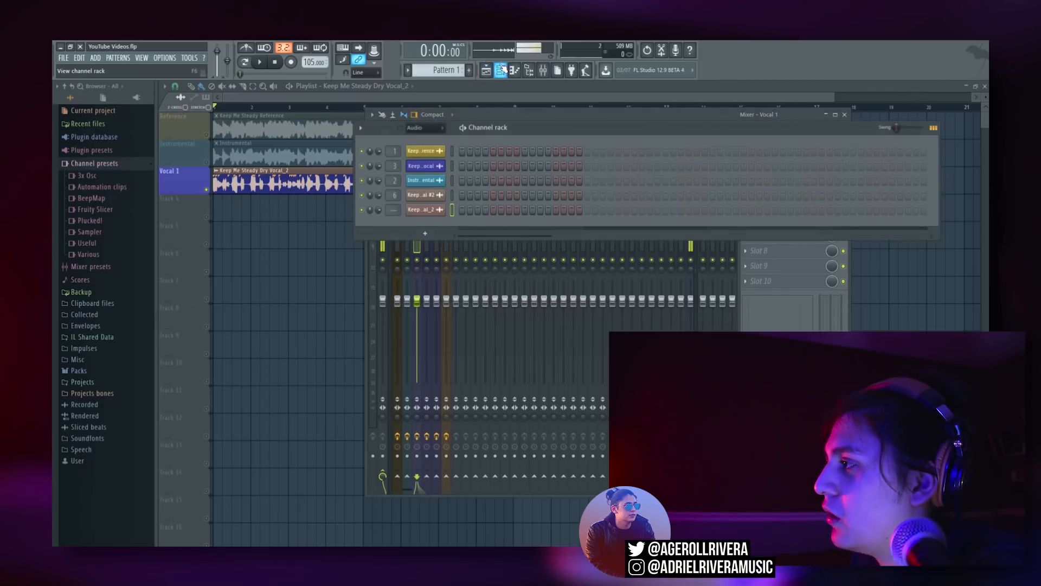
pyautogui.moveTo(595, 130); pyautogui.dragTo(682, 103)
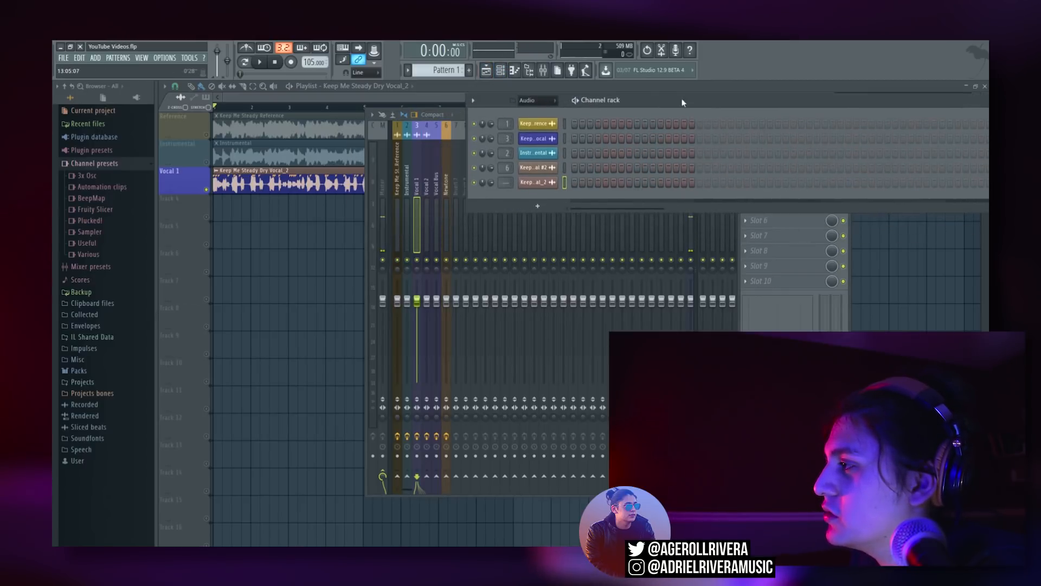
pyautogui.click(418, 175)
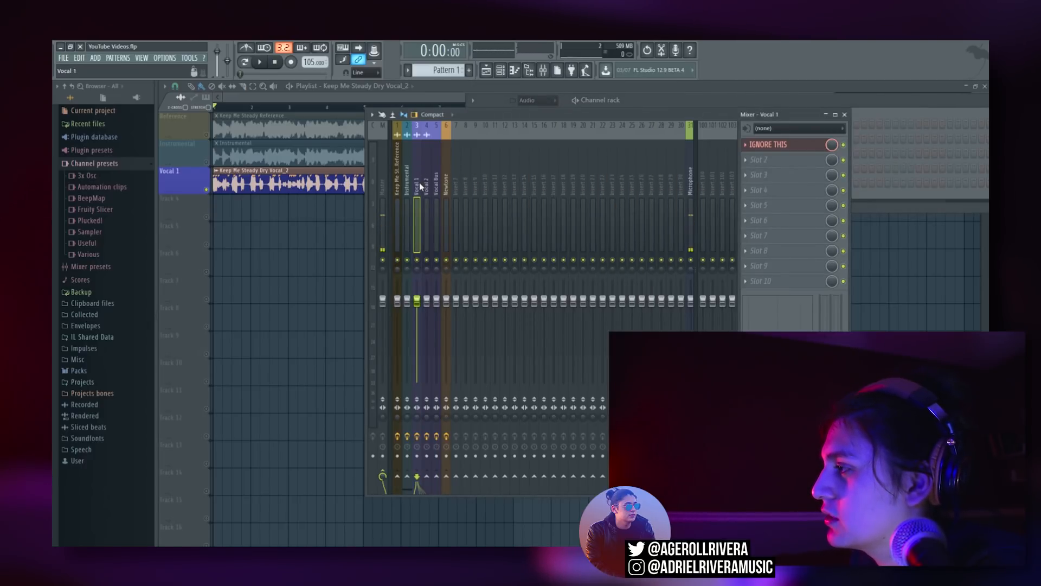
pyautogui.click(879, 111)
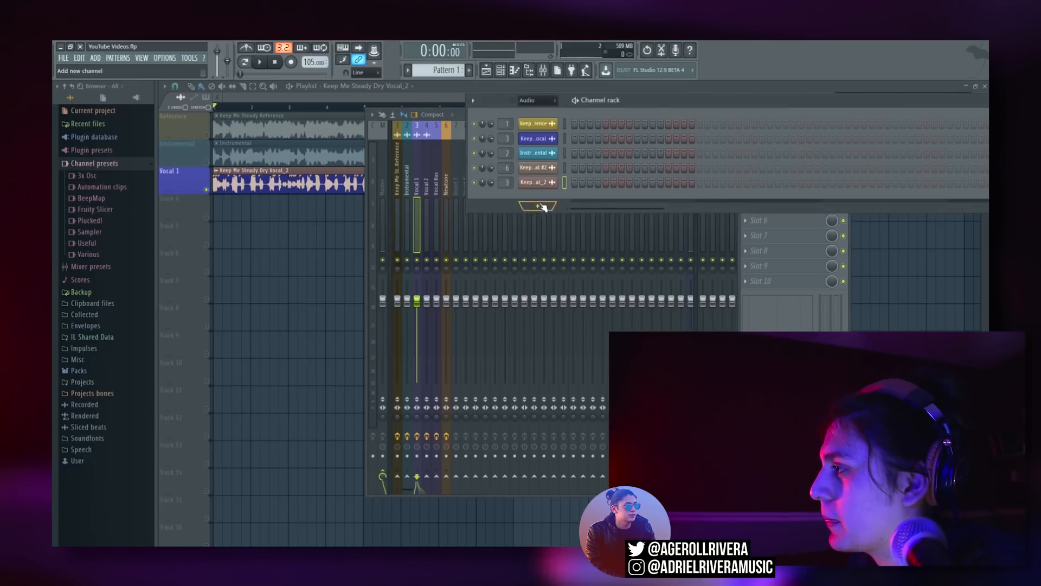
pyautogui.click(260, 62)
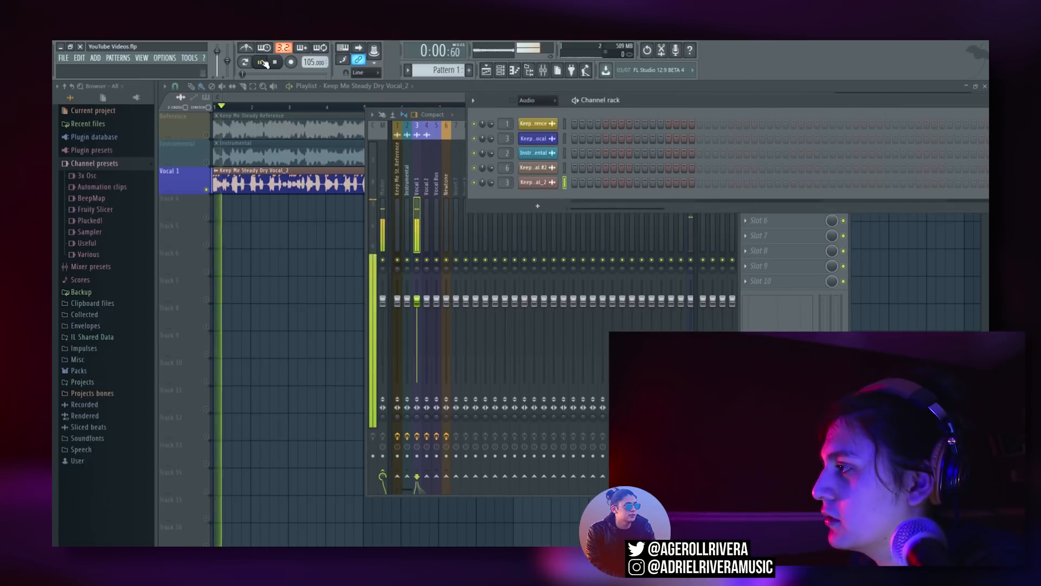
pyautogui.click(276, 62)
# - Add Fruity Limiter to the second effect slot of the Vocal 1 mixer track and switch it to compressor mode
pyautogui.click(607, 207)
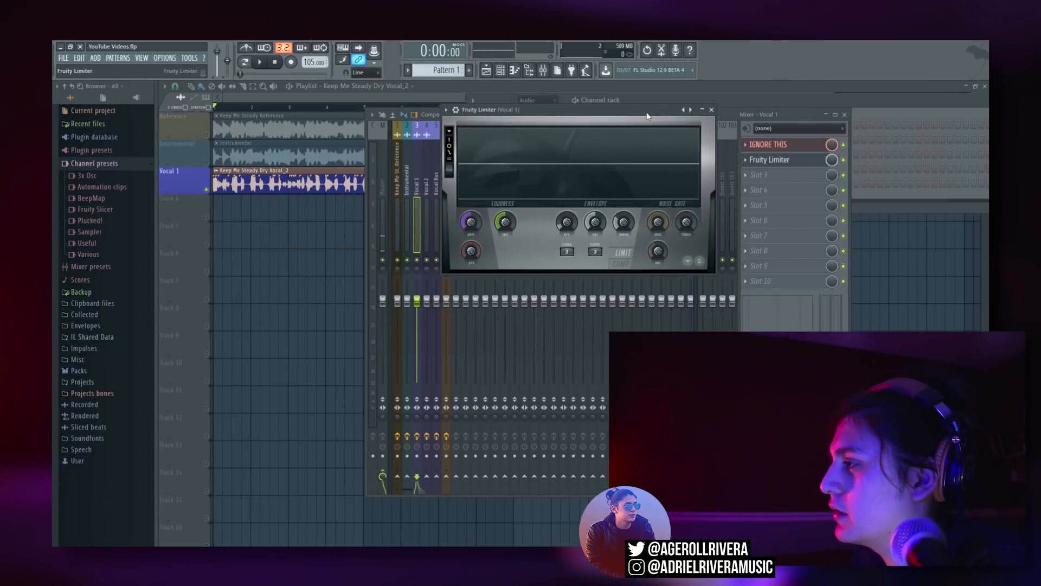
pyautogui.click(628, 266)
pyautogui.moveTo(588, 114); pyautogui.dragTo(583, 138)
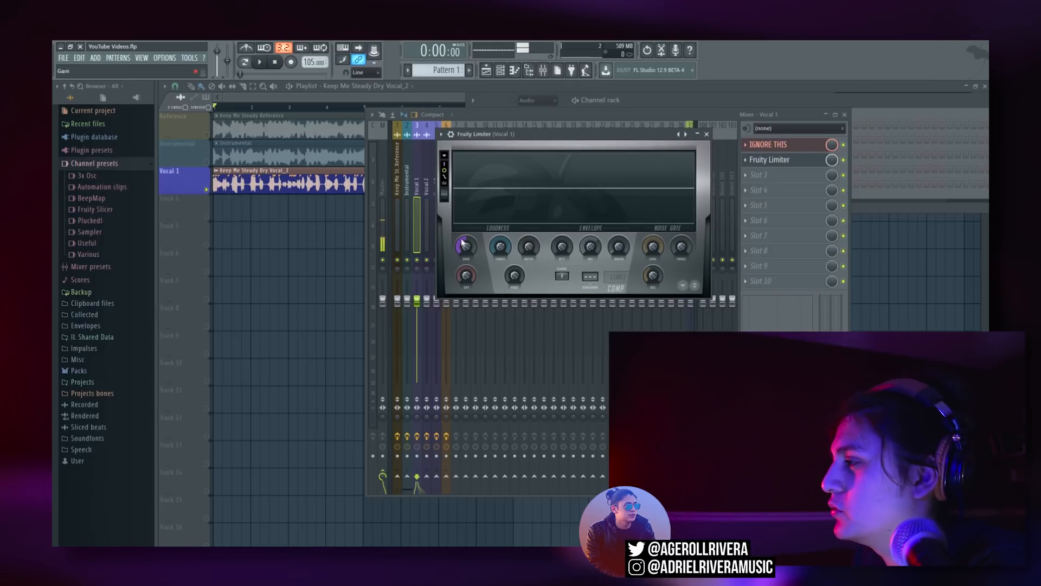
# - Lower the compressor threshold in Fruity Limiter against the playing vocal and raise the compression ratio
pyautogui.click(263, 62)
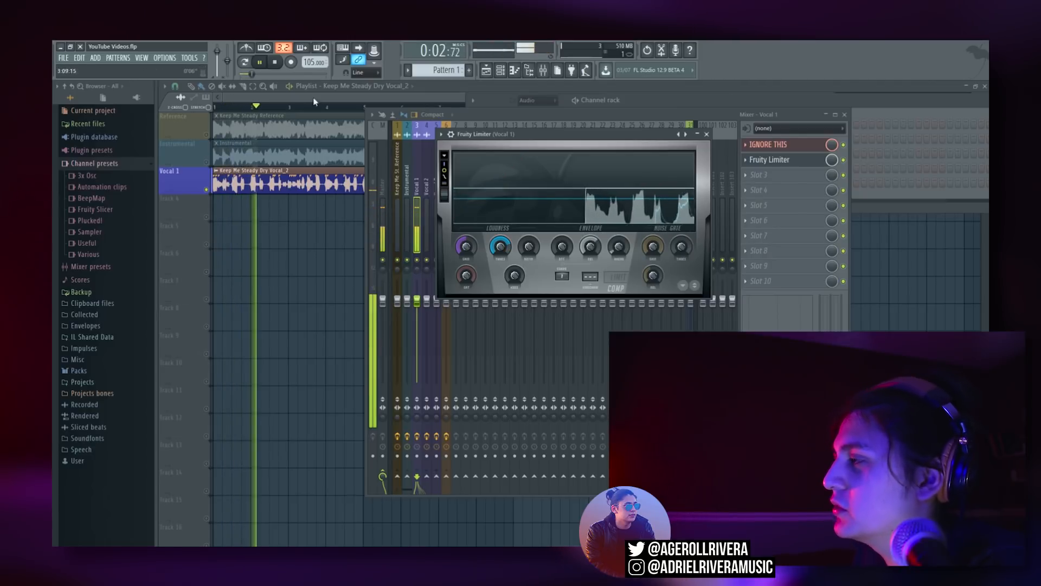
pyautogui.press('space')
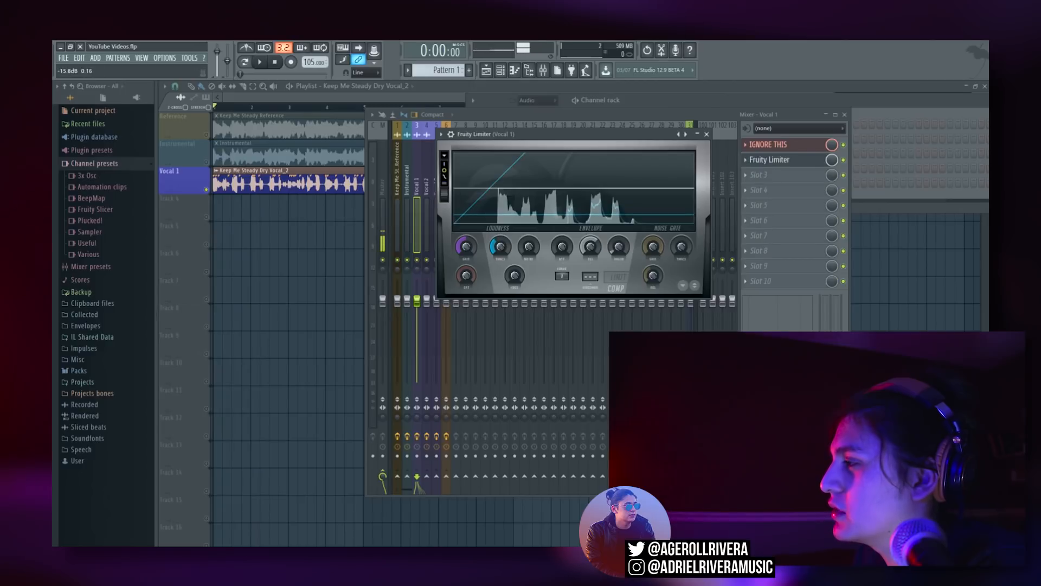
pyautogui.click(504, 240)
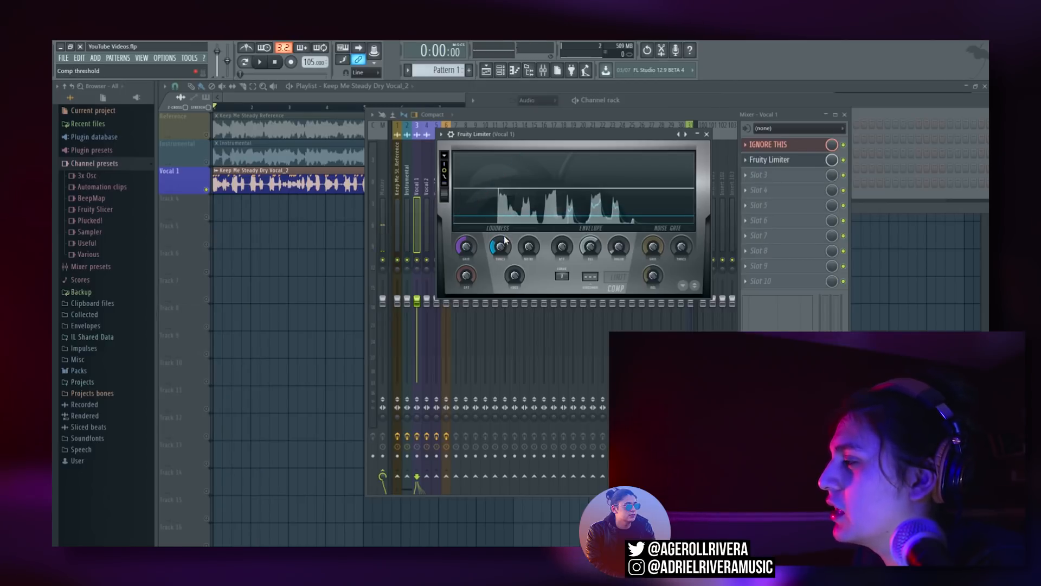
pyautogui.moveTo(504, 240); pyautogui.dragTo(505, 245)
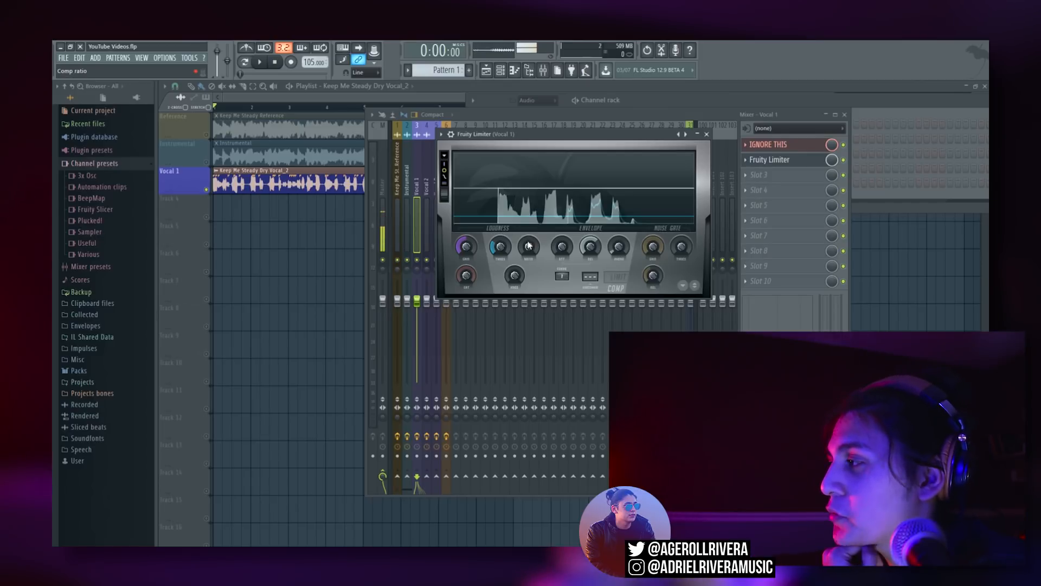
pyautogui.moveTo(530, 248); pyautogui.dragTo(530, 242)
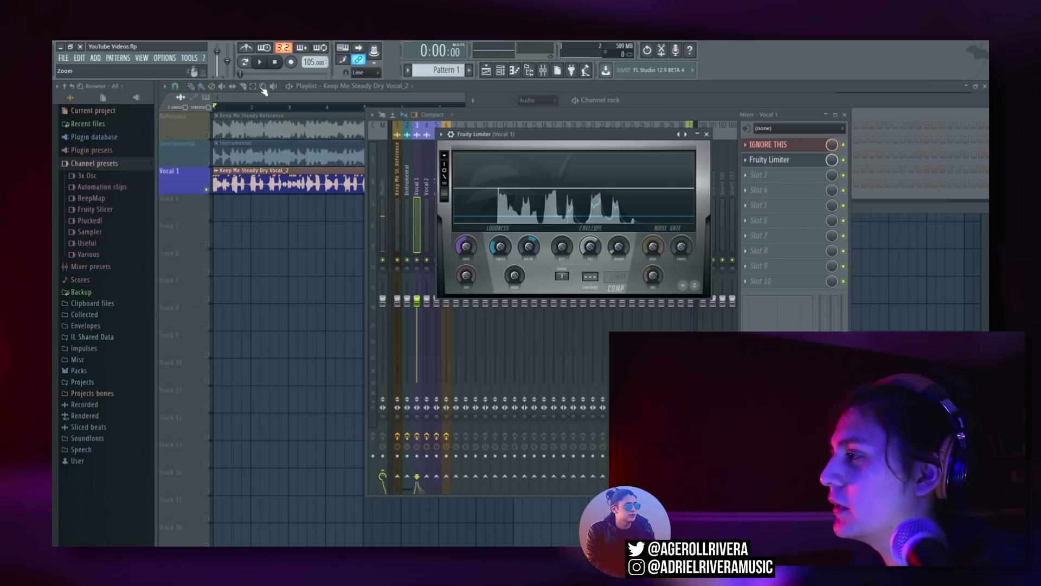
# - Play the vocal with Fruity Limiter enabled and bypassed on the Vocal 1 mixer track to compare the compression
pyautogui.click(262, 62)
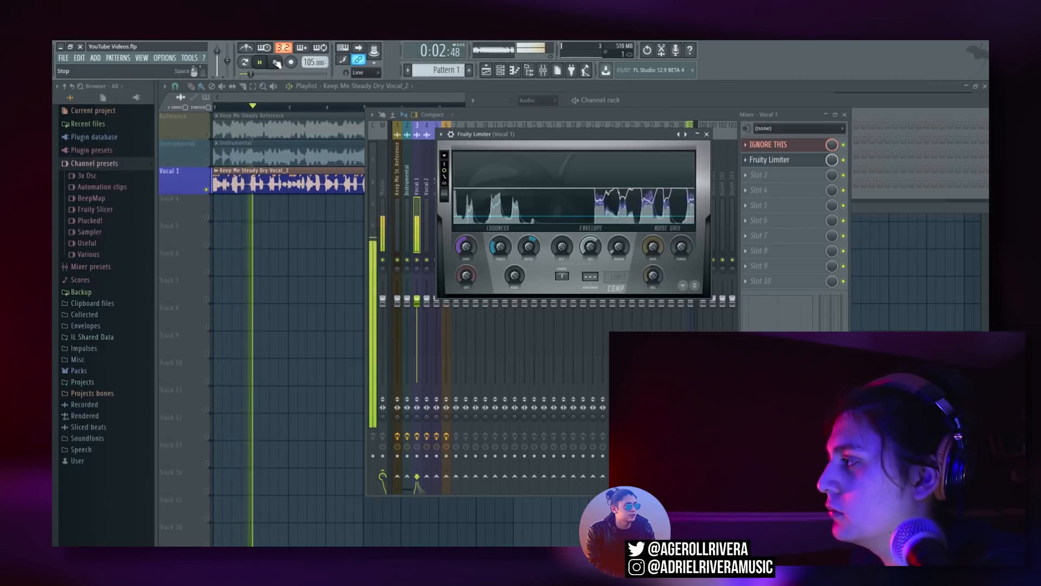
pyautogui.click(844, 160)
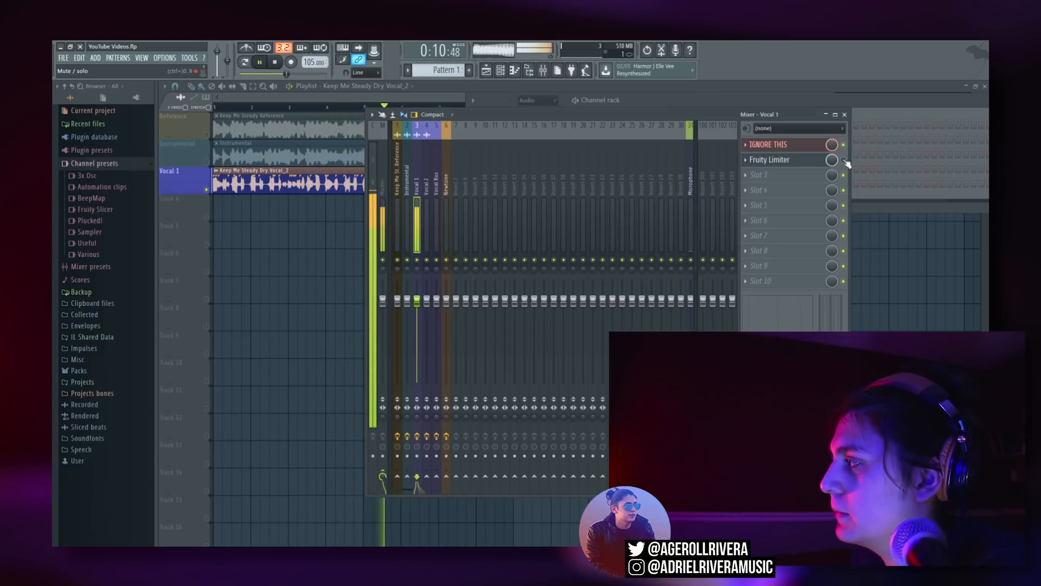
pyautogui.click(808, 162)
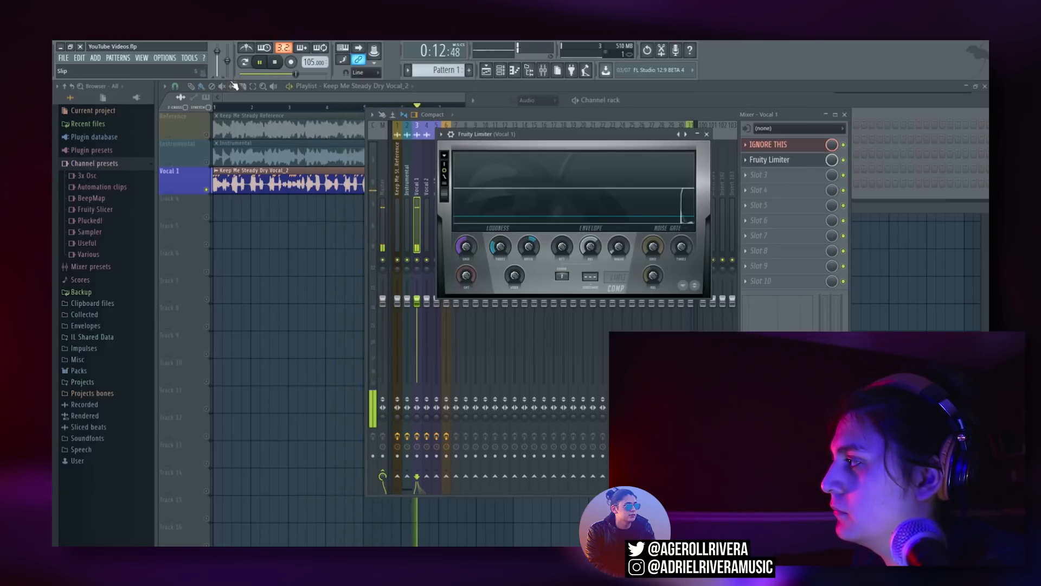
pyautogui.click(275, 63)
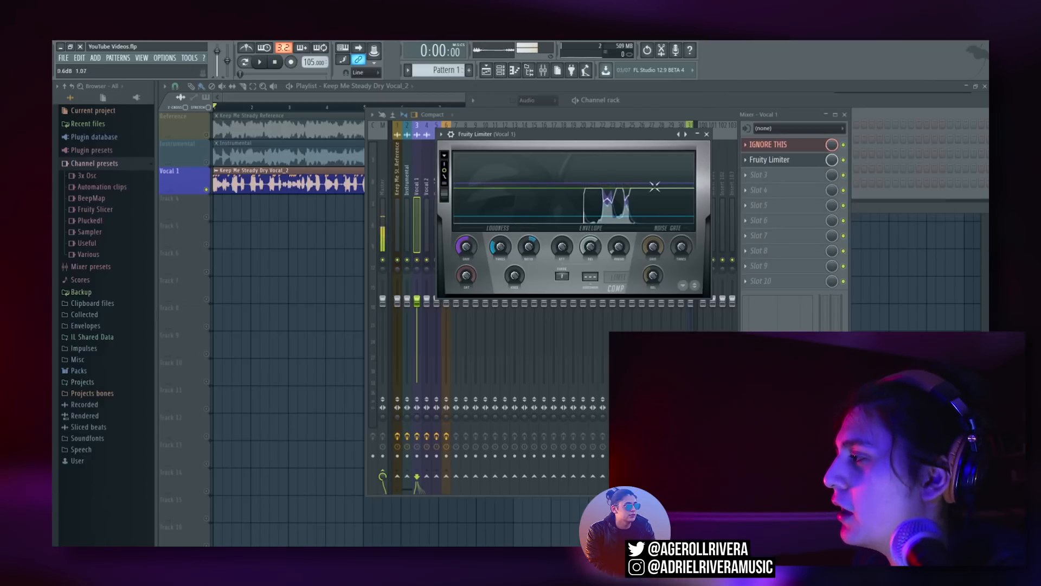
pyautogui.click(845, 160)
pyautogui.press('space')
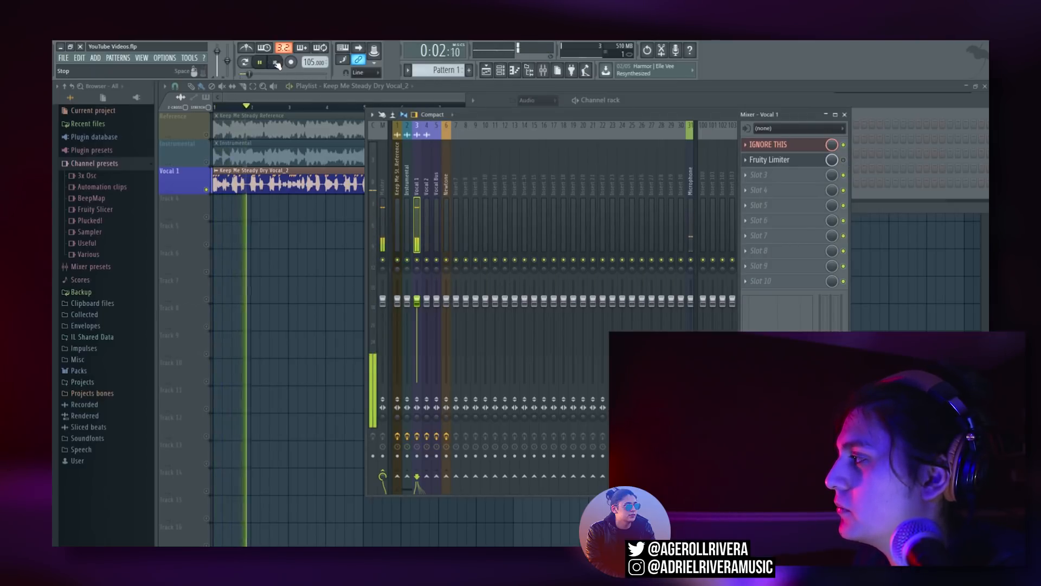
pyautogui.click(276, 64)
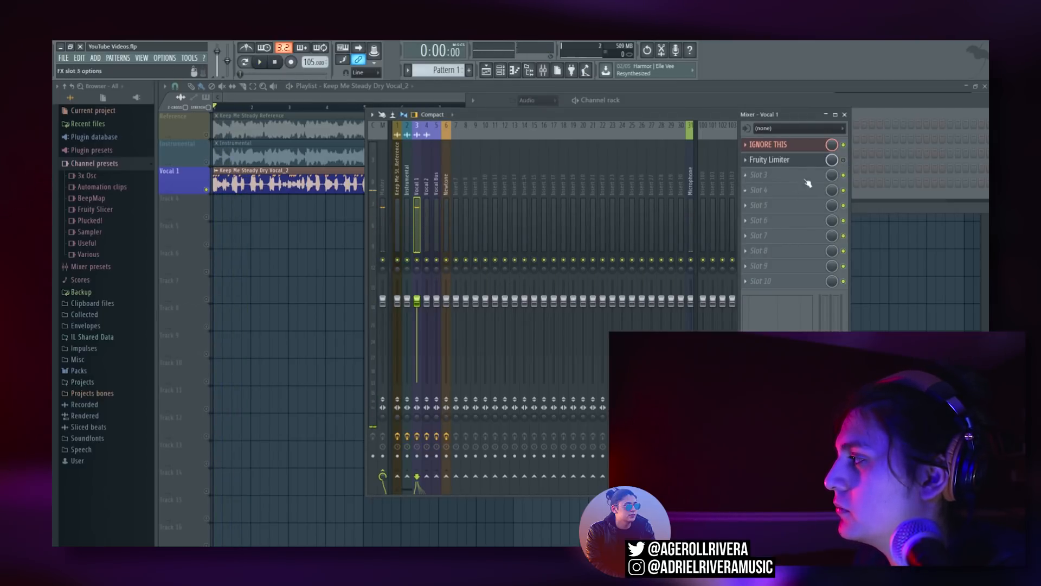
# - Re-enable Fruity Limiter, raise its gain to make up for the compression, and play the vocal
pyautogui.click(767, 159)
pyautogui.click(264, 66)
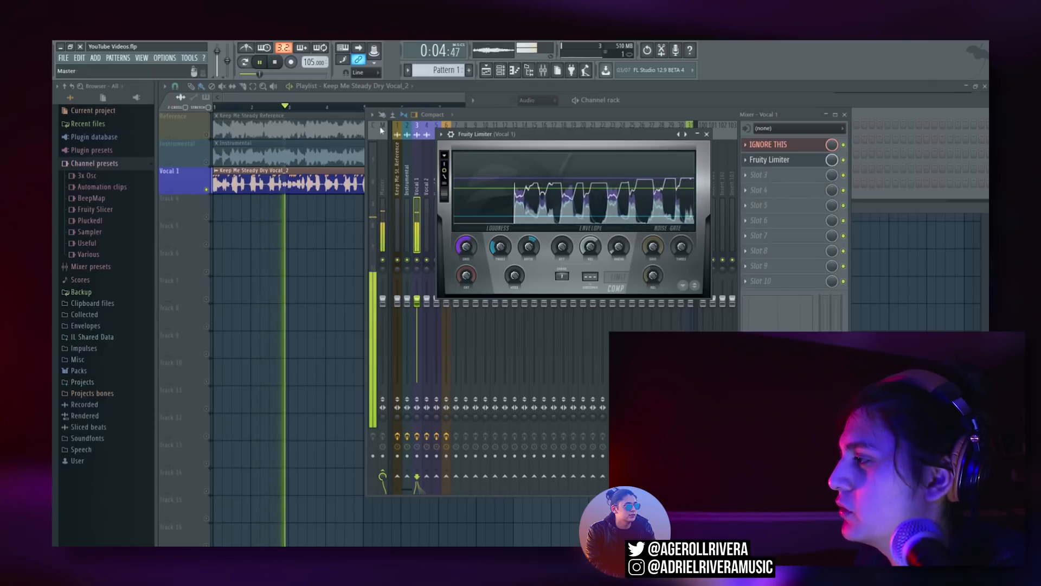
pyautogui.press('space')
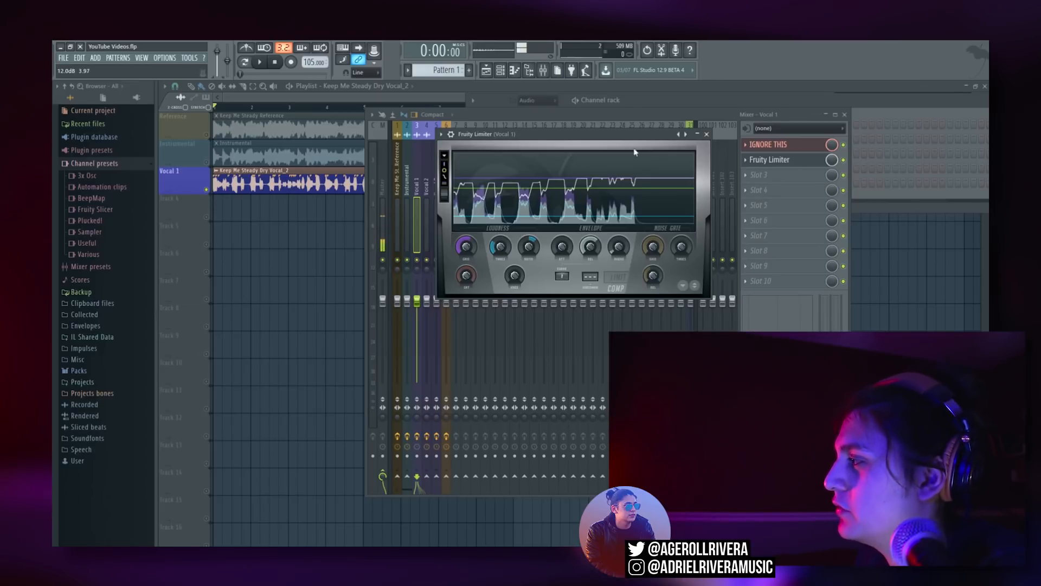
# - Add Fruity parametric EQ 2 to the third effect slot of Vocal 1 and make band 1 a high pass at 0 dB
pyautogui.click(788, 160)
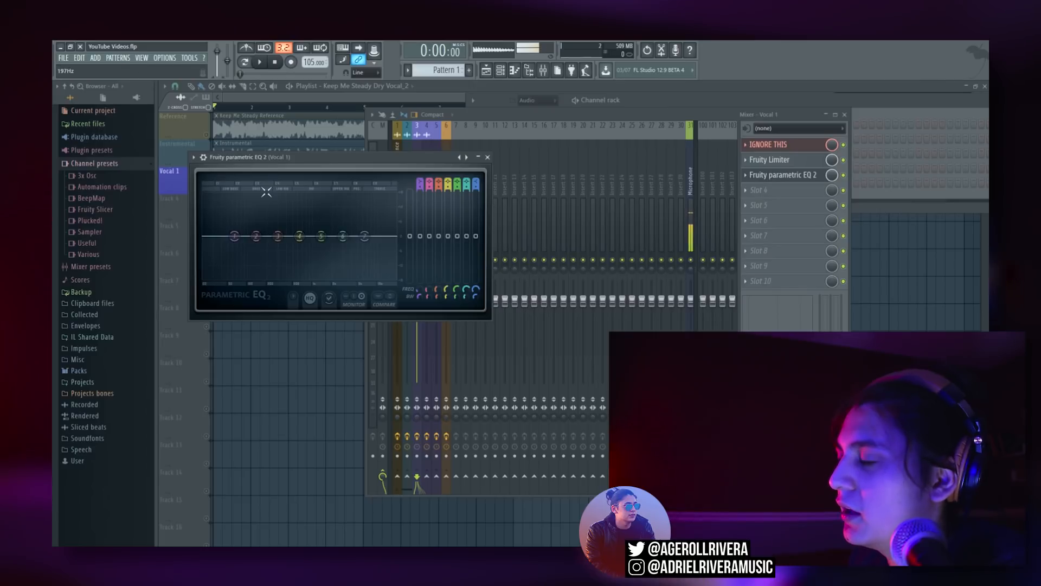
pyautogui.press('space')
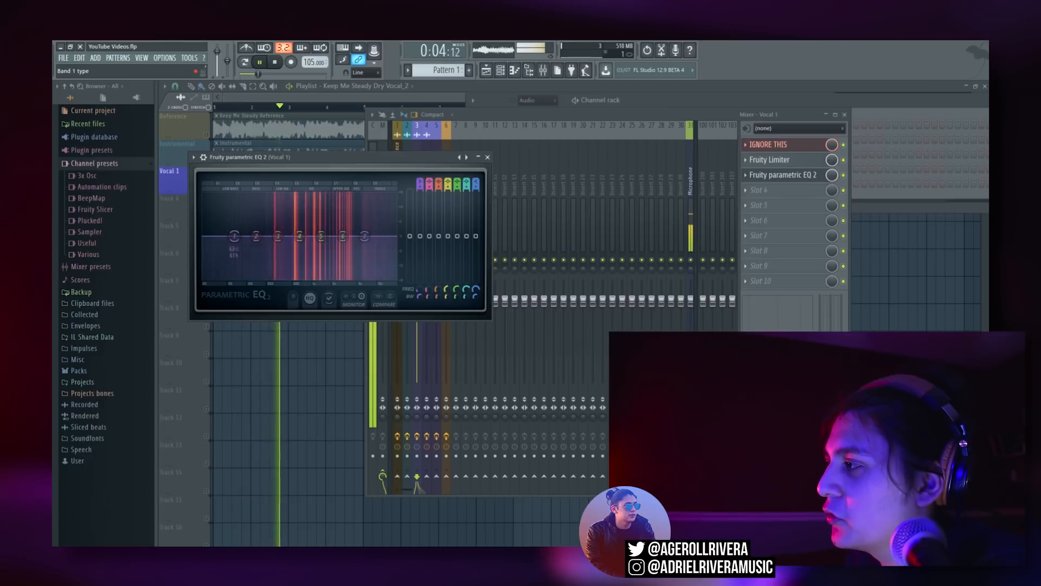
pyautogui.scroll(-2, 419, 185)
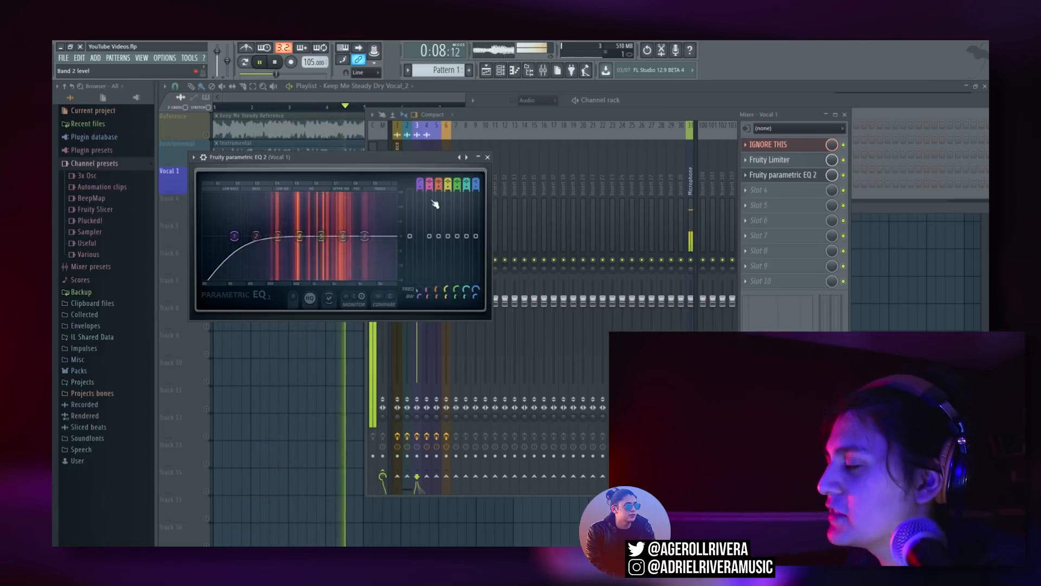
pyautogui.scroll(1, 418, 291)
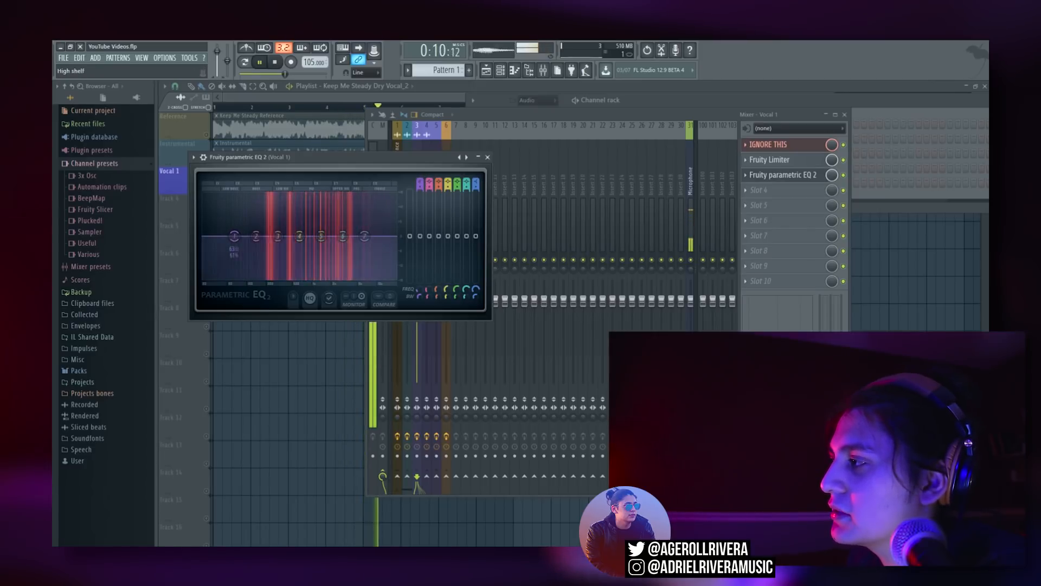
pyautogui.scroll(-1, 424, 182)
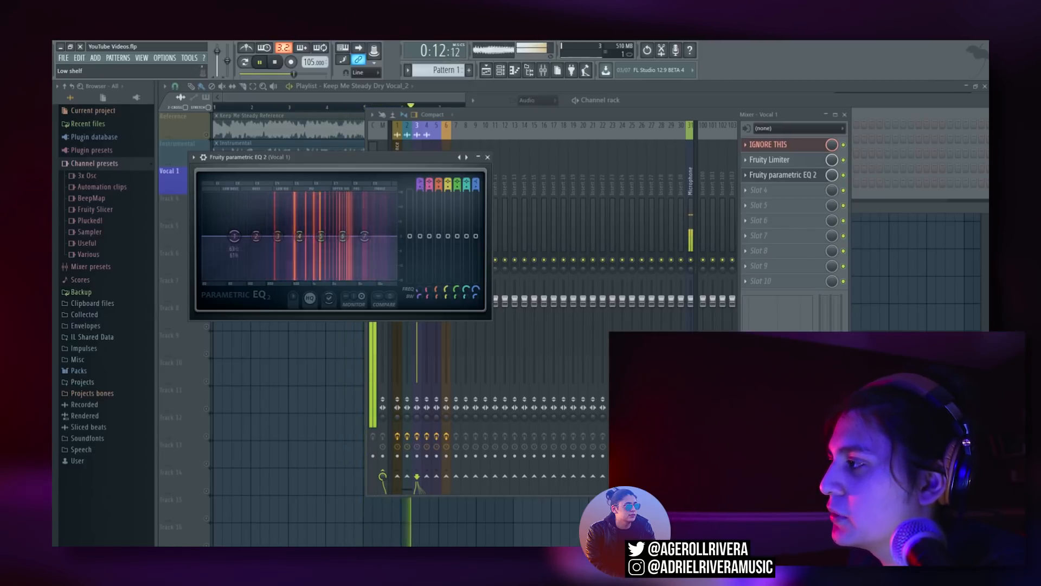
pyautogui.scroll(-1, 422, 183)
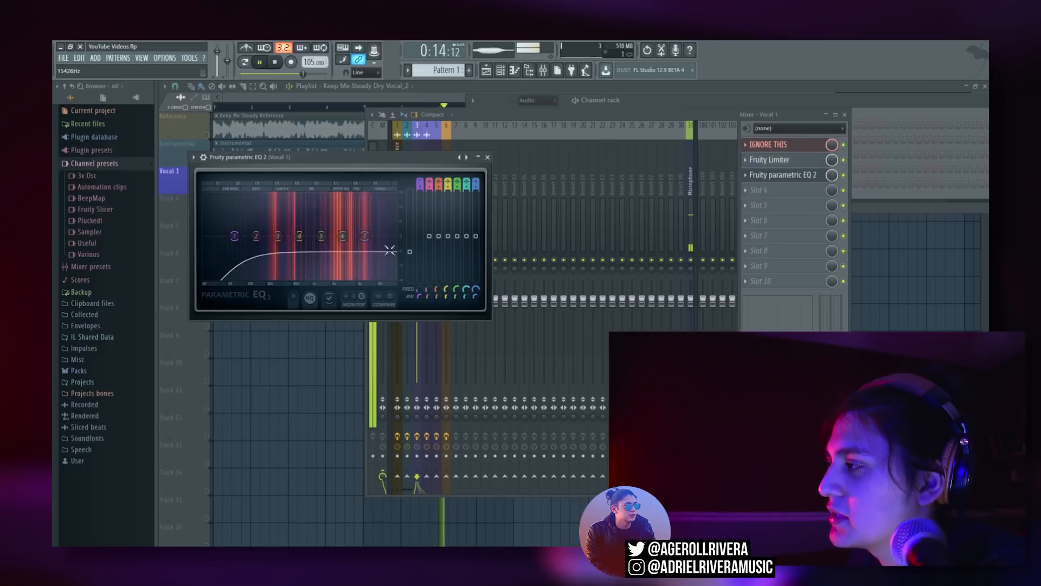
pyautogui.moveTo(409, 236)
pyautogui.mouseDown()
pyautogui.moveTo(411, 245)
pyautogui.moveTo(409, 236)
pyautogui.mouseUp()
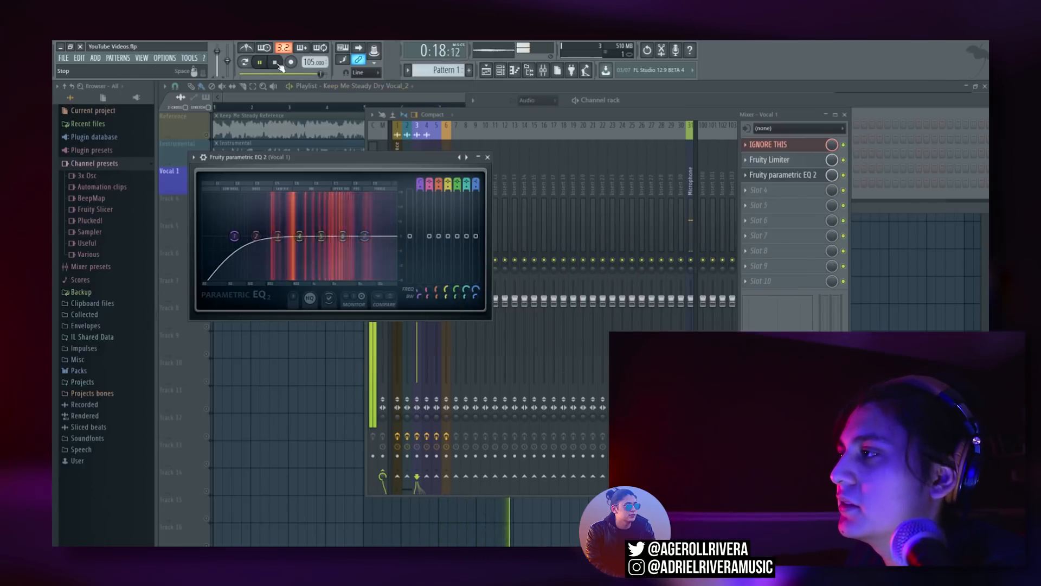
# - Sweep the high-pass frequency of EQ band 1 during playback, set it to about 115 Hz, and play the result
pyautogui.press('space')
pyautogui.moveTo(419, 288); pyautogui.dragTo(431, 260)
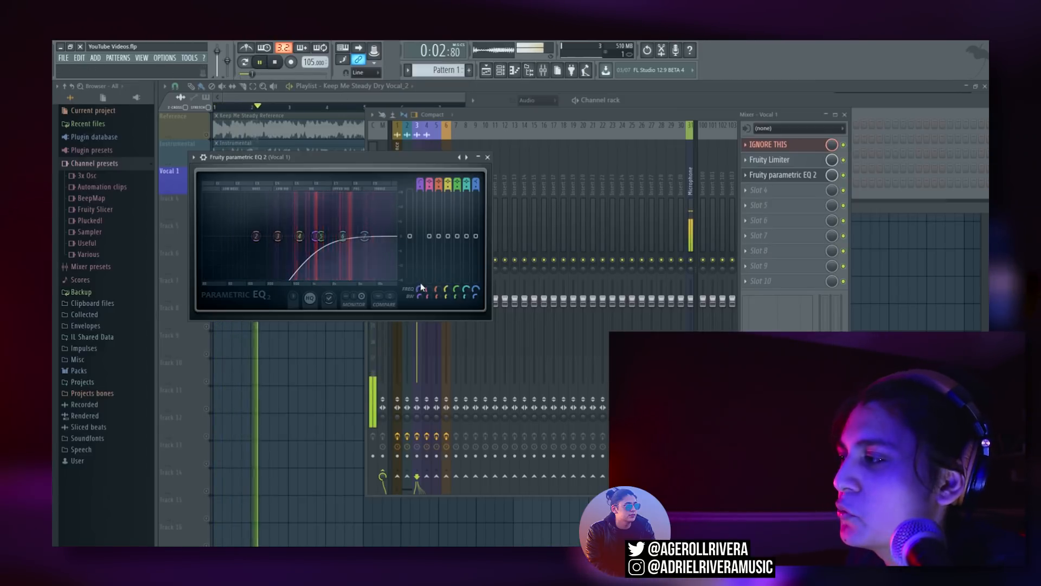
pyautogui.moveTo(419, 289)
pyautogui.mouseDown()
pyautogui.moveTo(419, 322)
pyautogui.moveTo(420, 295)
pyautogui.mouseUp()
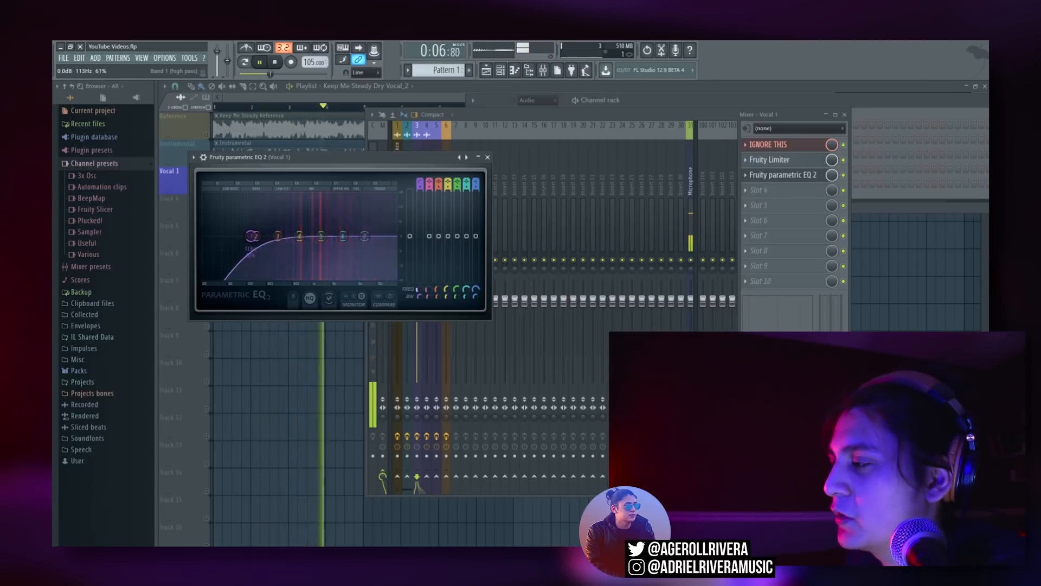
pyautogui.click(276, 64)
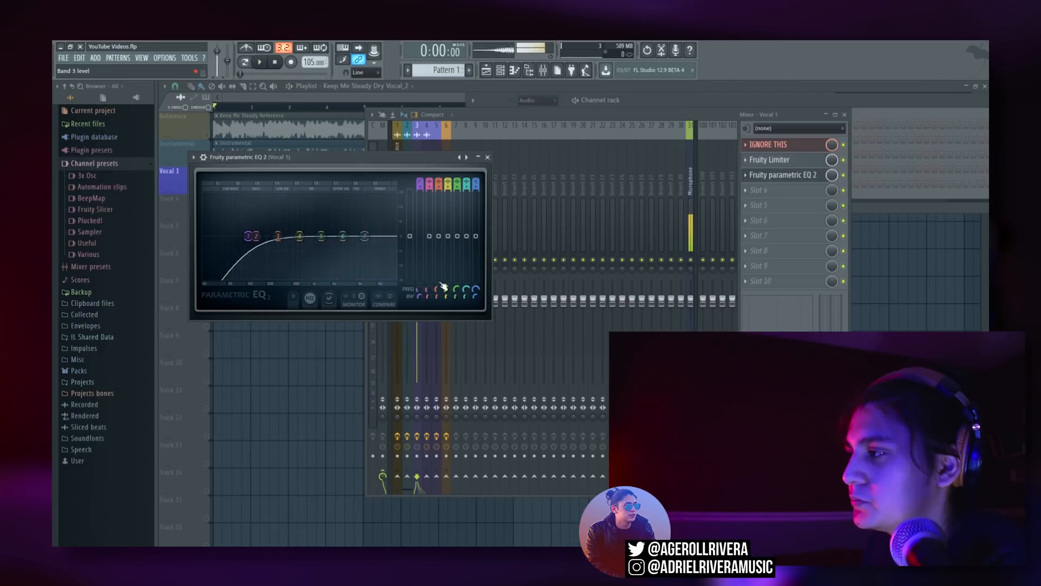
pyautogui.moveTo(419, 292); pyautogui.dragTo(420, 292)
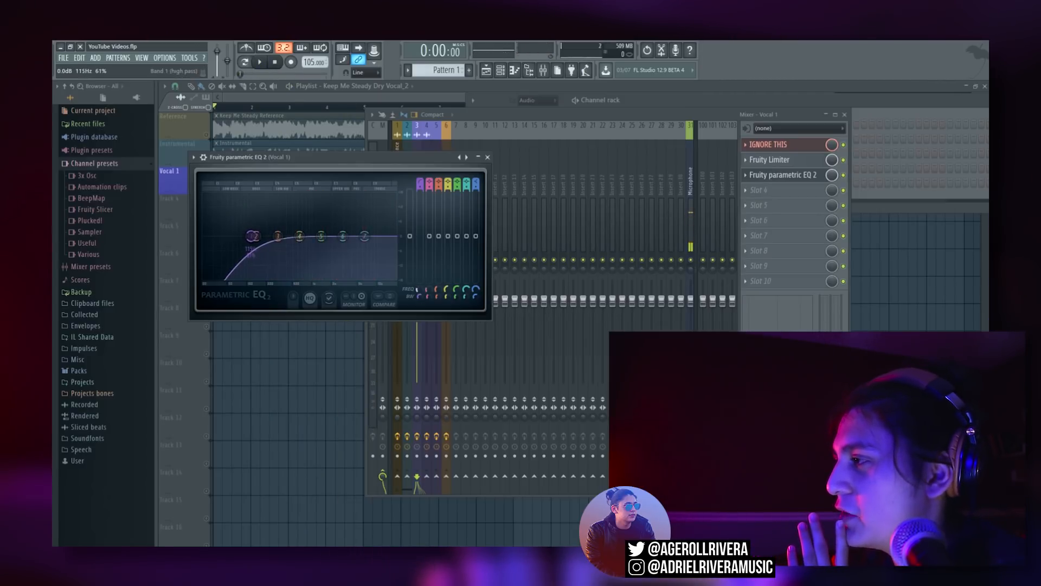
pyautogui.click(261, 63)
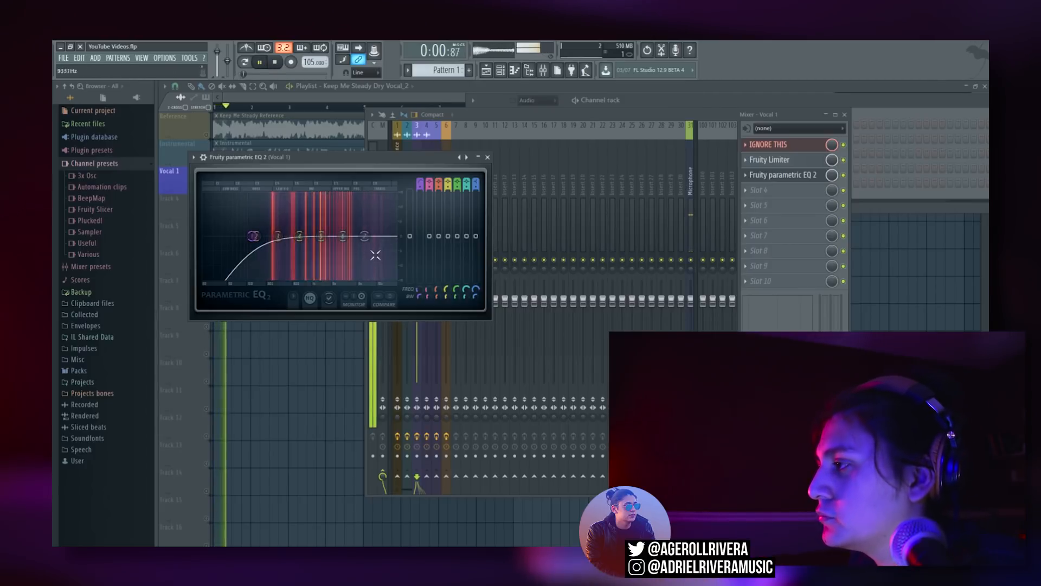
pyautogui.press('space')
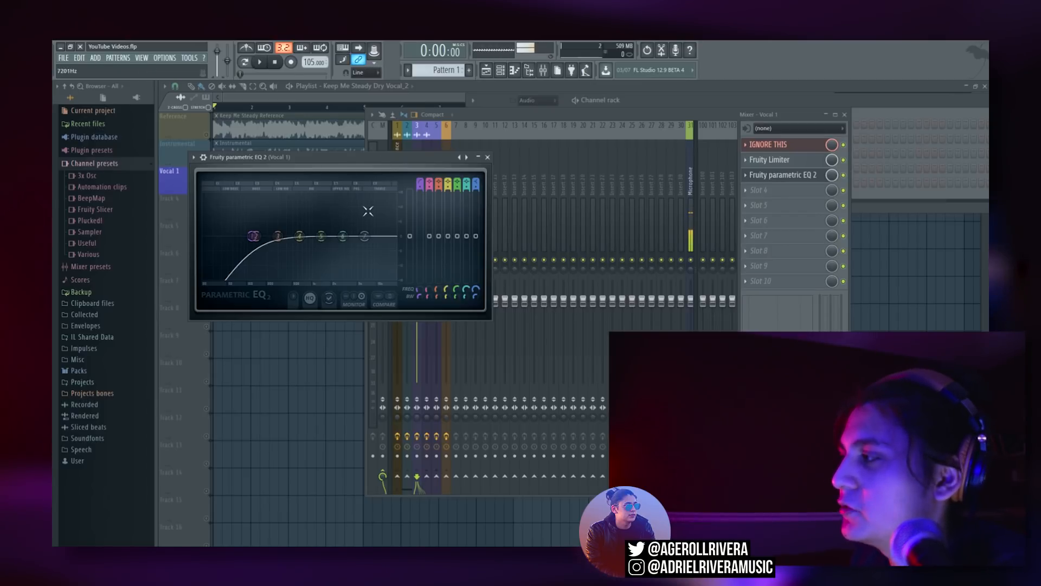
# - Boost EQ band 4 to about 9.4 dB near 700 Hz during playback to audition it, and turn it into a slight cut
pyautogui.click(264, 63)
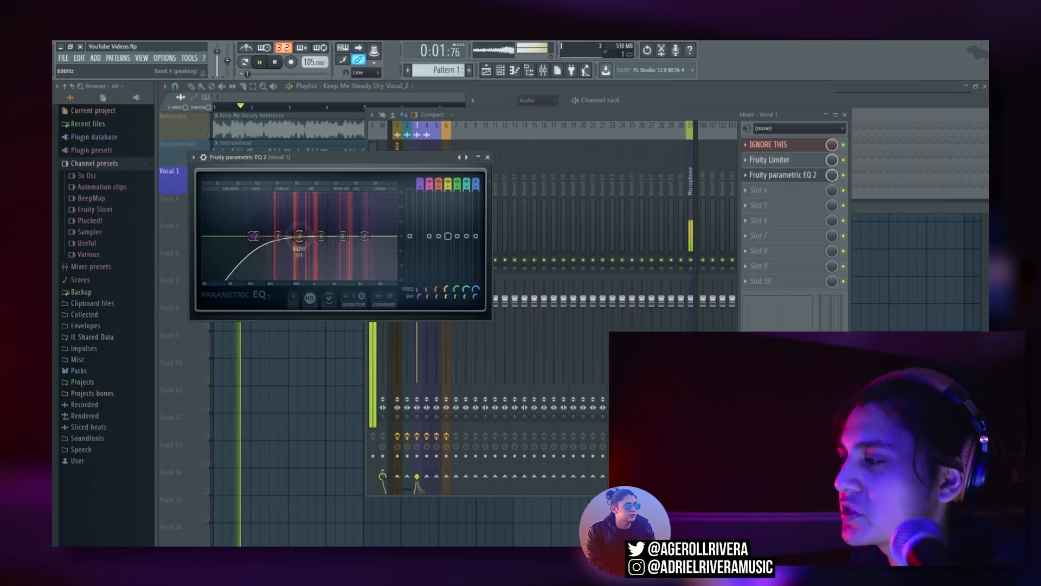
pyautogui.moveTo(299, 236); pyautogui.dragTo(302, 213)
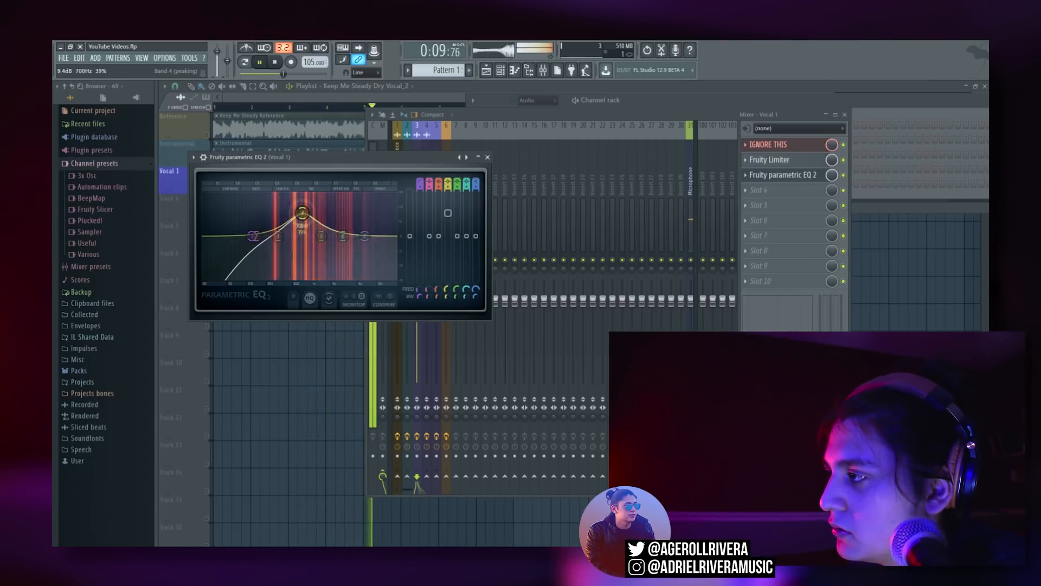
pyautogui.press('space')
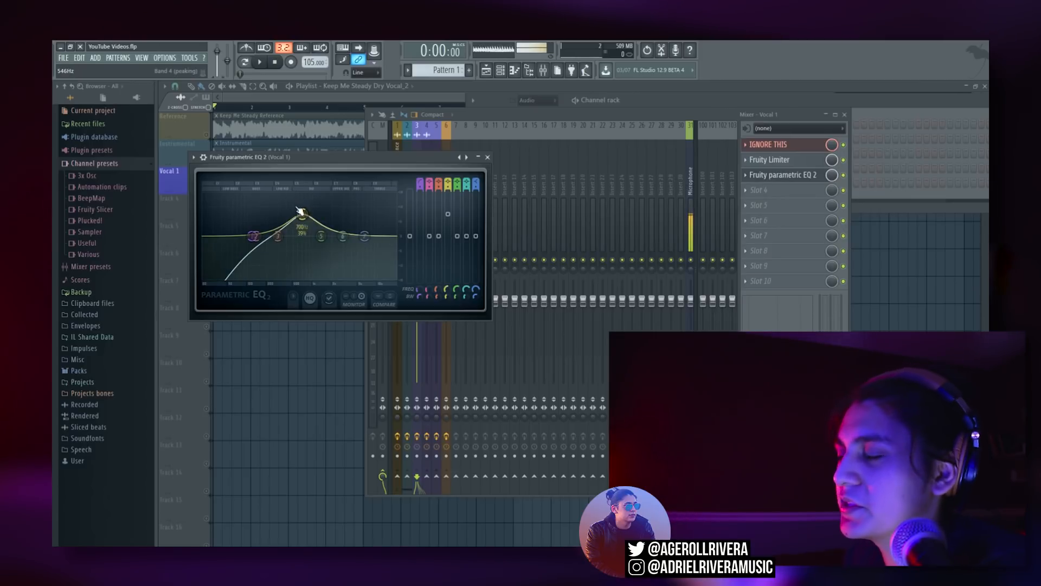
pyautogui.click(260, 62)
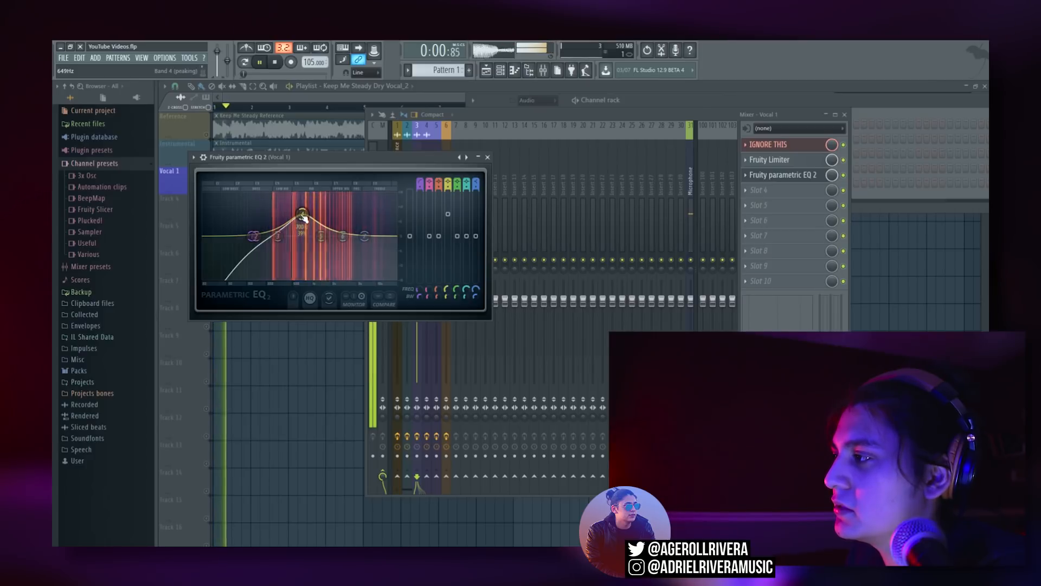
pyautogui.moveTo(307, 220); pyautogui.dragTo(306, 244)
pyautogui.press('space')
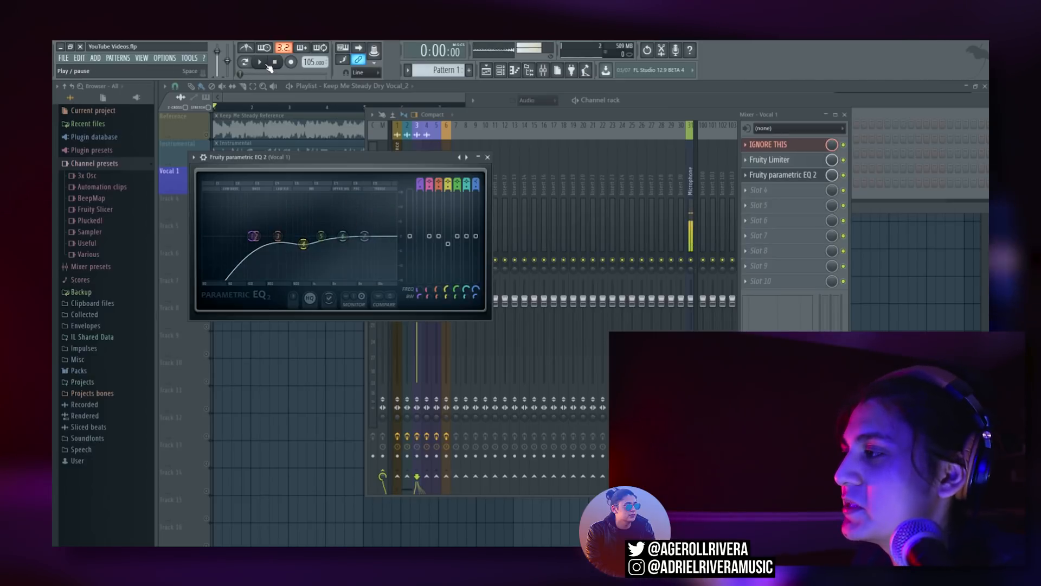
# - Audition EQ band 5 with a boost during playback, reduce it to a slight cut, and shift band 4 down to about 530 Hz
pyautogui.click(266, 64)
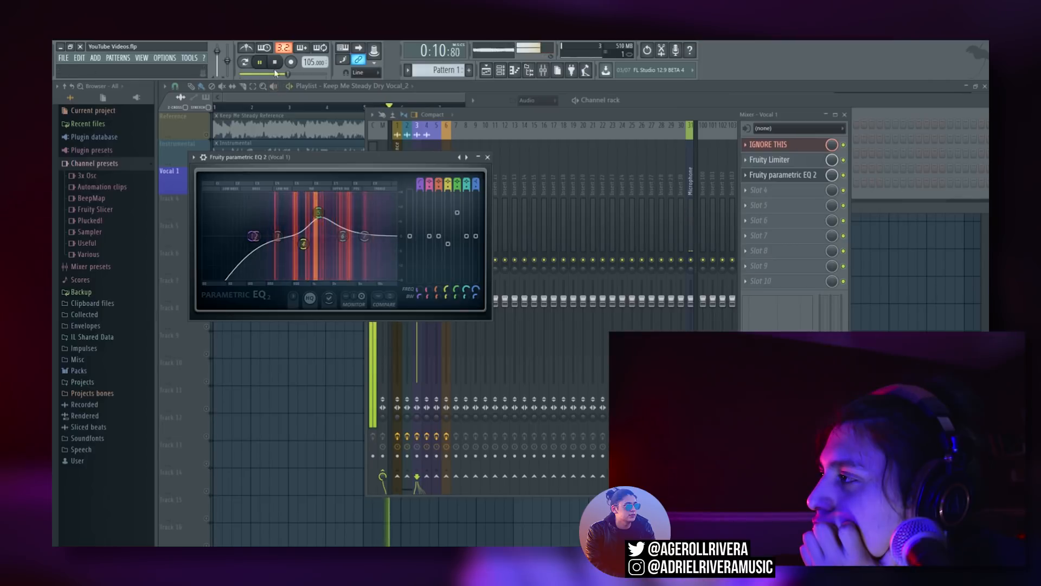
pyautogui.click(275, 65)
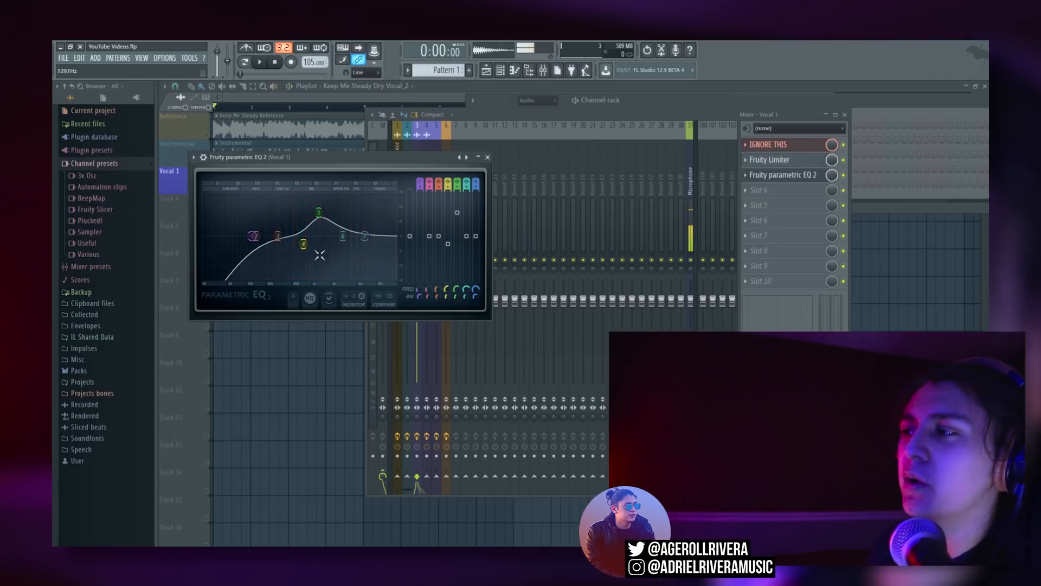
pyautogui.moveTo(319, 213); pyautogui.dragTo(317, 227)
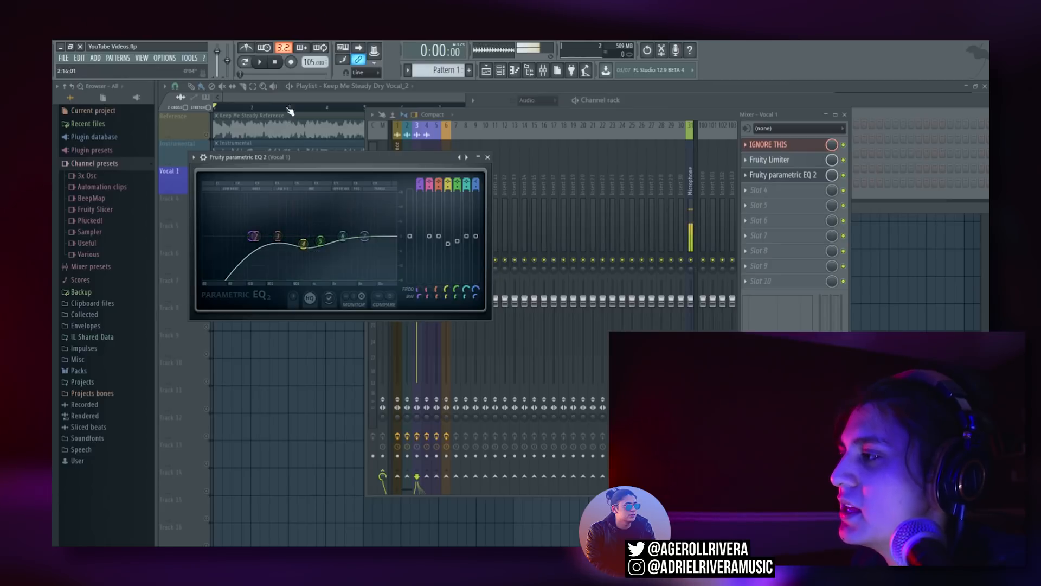
pyautogui.moveTo(304, 243); pyautogui.dragTo(298, 243)
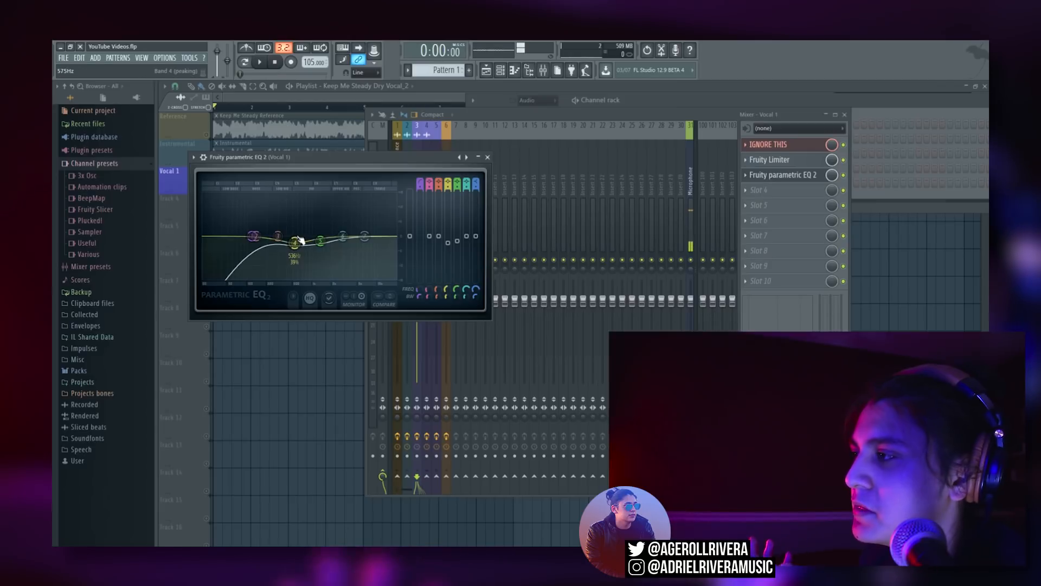
# - Lower EQ band 4's frequency slightly and add a second Fruity parametric EQ 2 to the fourth effect slot of Vocal 1
pyautogui.moveTo(295, 242); pyautogui.dragTo(291, 243)
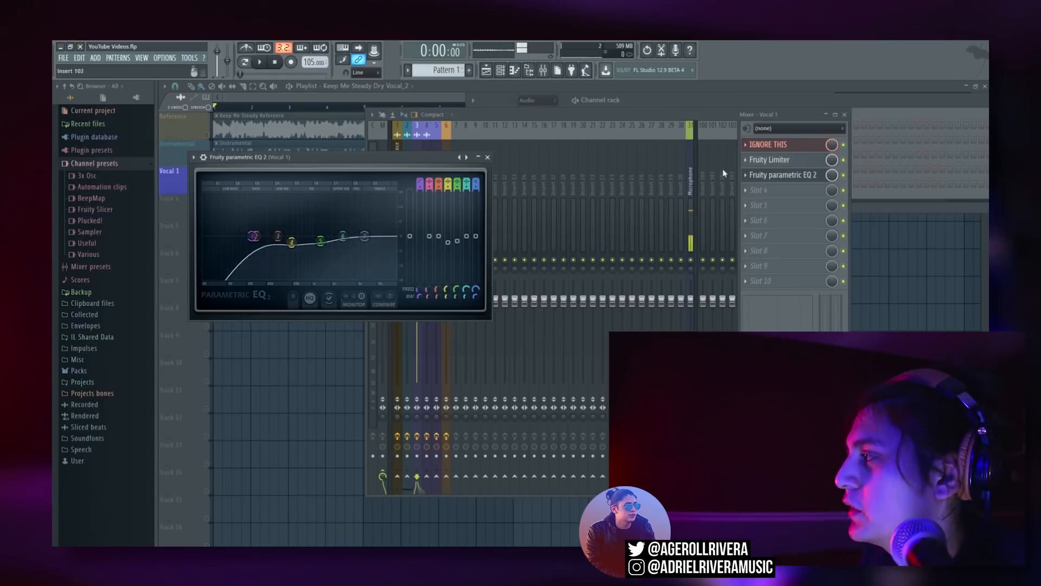
pyautogui.click(768, 187)
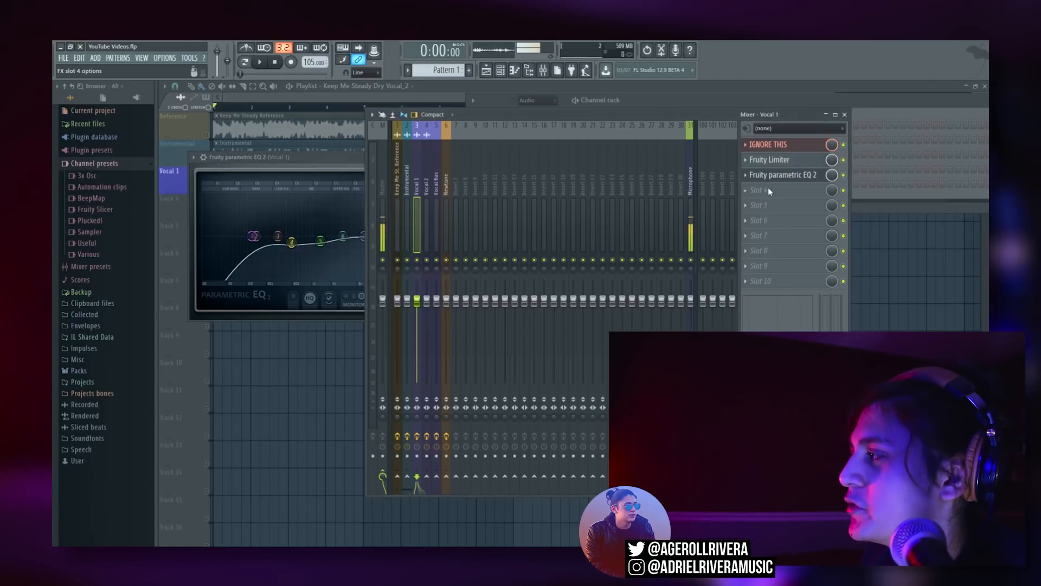
pyautogui.click(907, 220)
pyautogui.moveTo(358, 172); pyautogui.dragTo(562, 145)
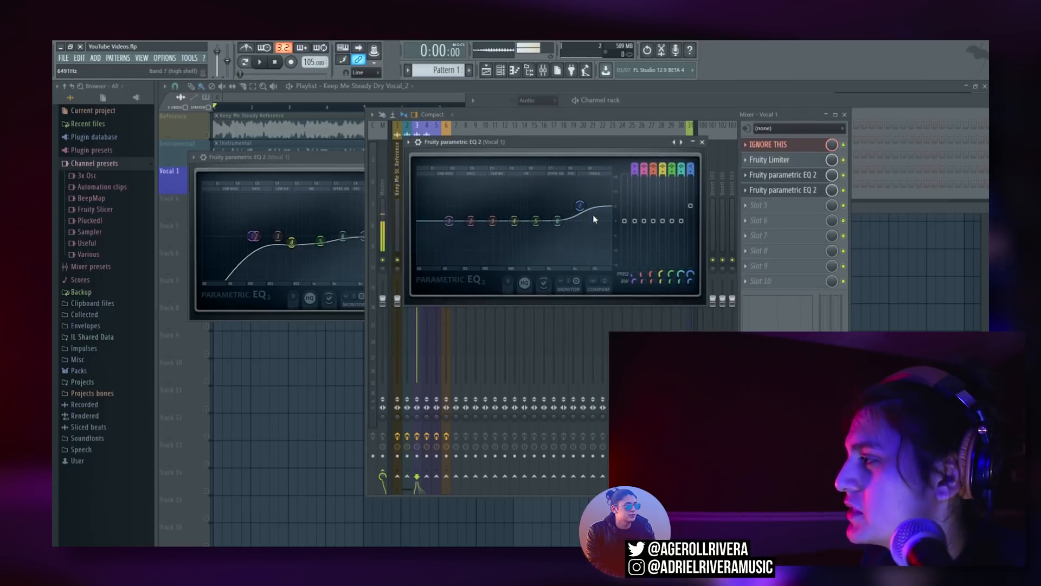
# - Undo the band 7 boost in the second EQ, close it, and return band 7 of the first EQ to flat
pyautogui.hotkey('ctrl', 'z')
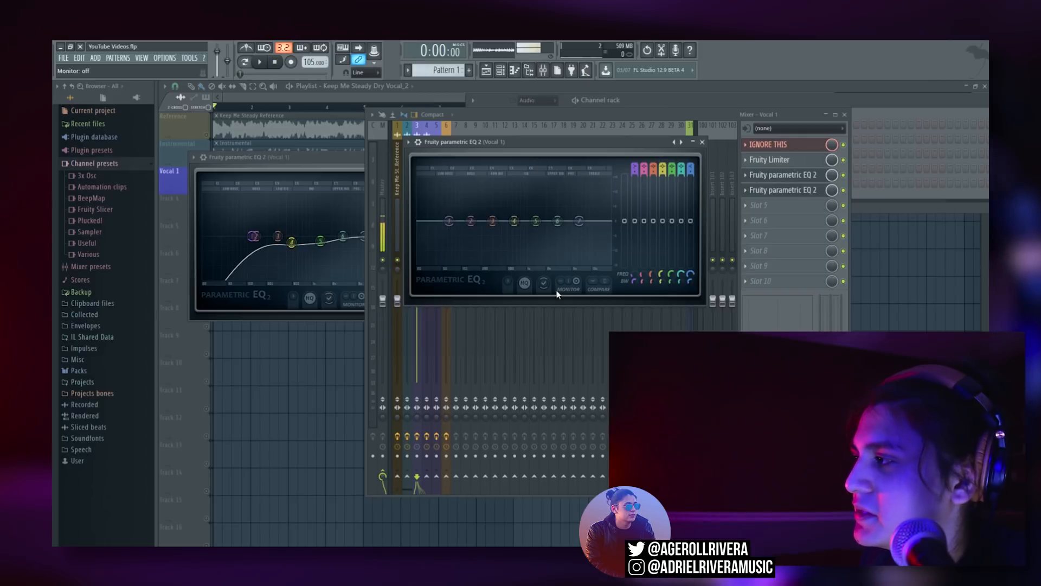
pyautogui.click(315, 161)
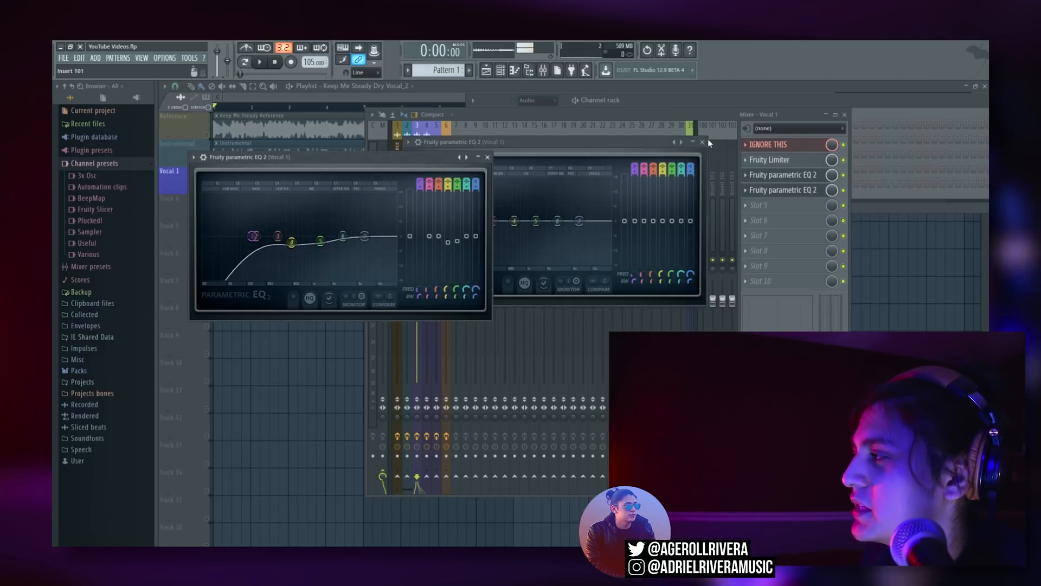
pyautogui.click(702, 142)
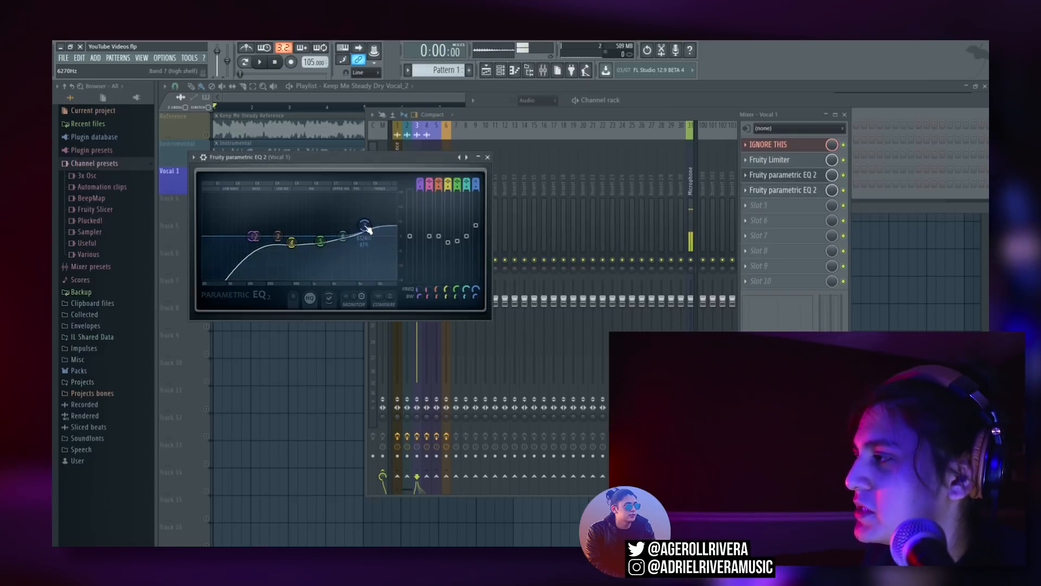
pyautogui.moveTo(367, 229); pyautogui.dragTo(364, 237)
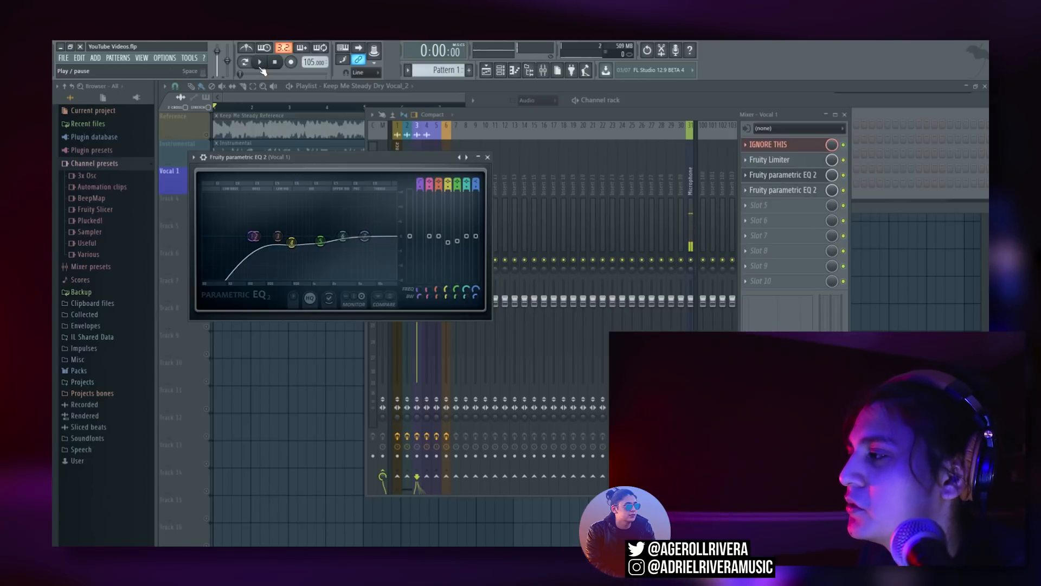
# - Reopen the second EQ, boost its high-shelf band 7 near 6 kHz during playback, and put the EQ window away
pyautogui.click(805, 191)
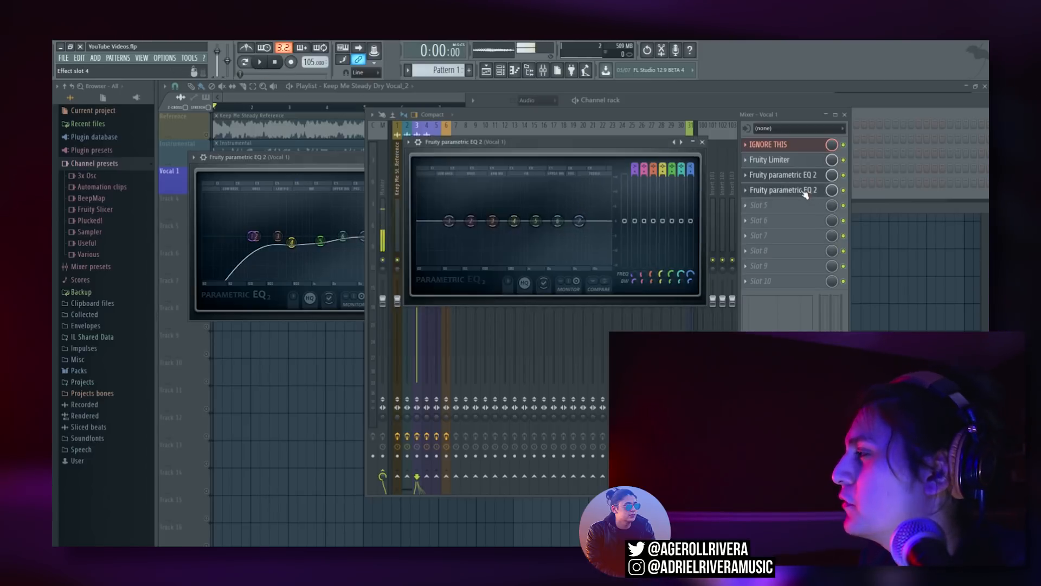
pyautogui.moveTo(552, 145); pyautogui.dragTo(360, 134)
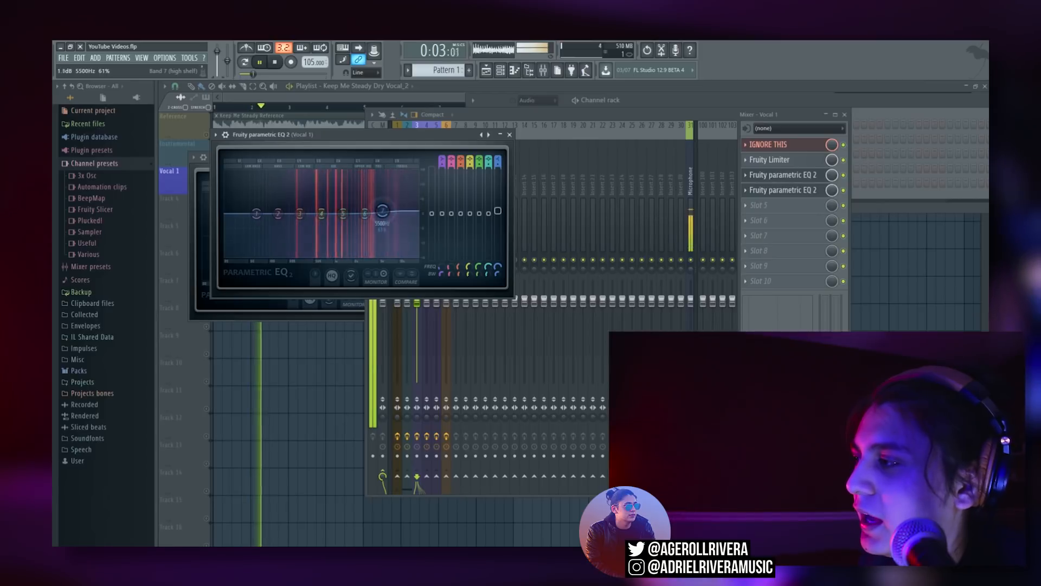
pyautogui.moveTo(387, 214); pyautogui.dragTo(384, 202)
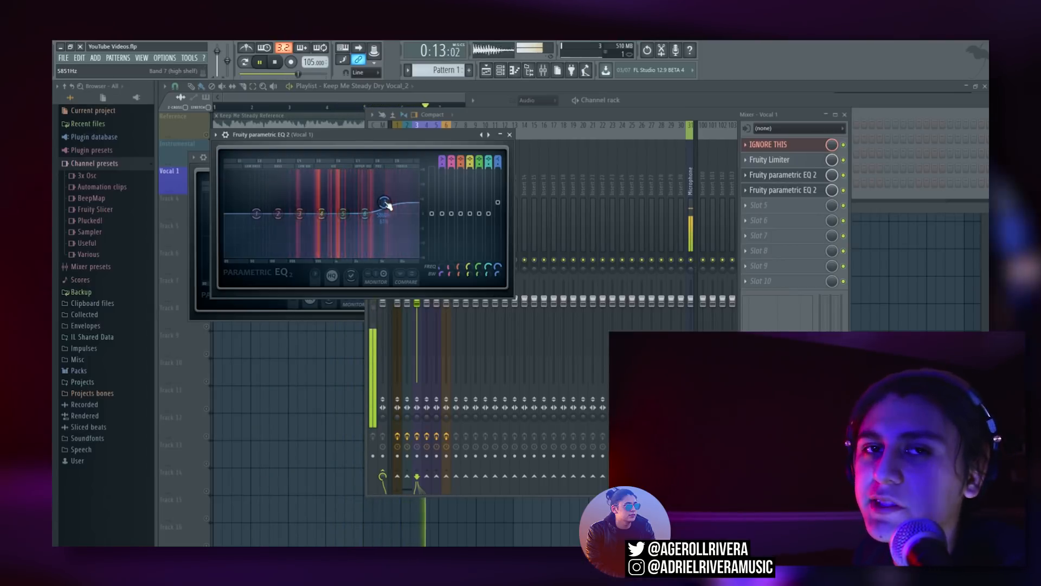
pyautogui.press('space')
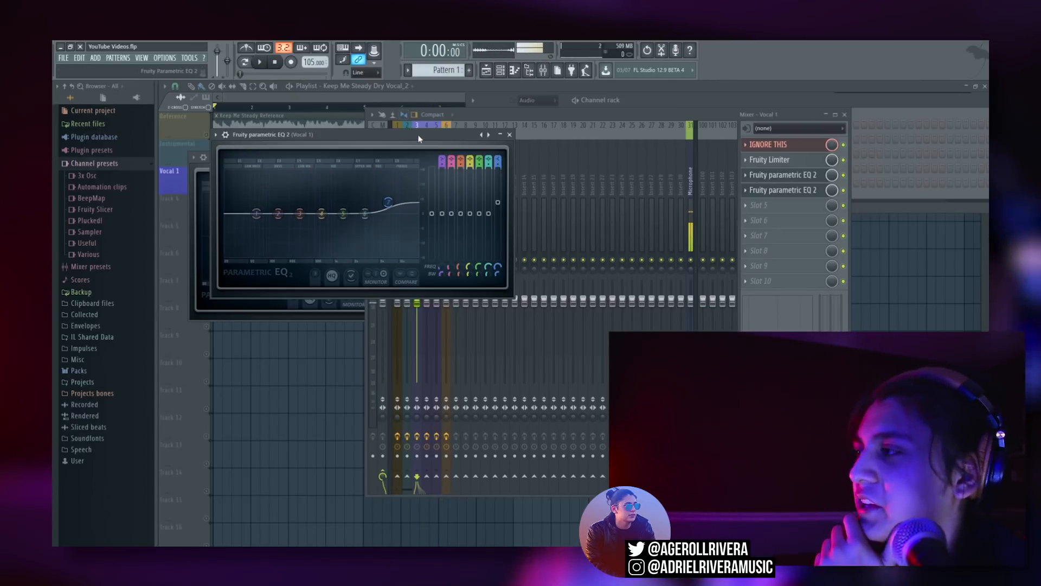
pyautogui.moveTo(418, 136); pyautogui.dragTo(686, 115)
pyautogui.click(423, 165)
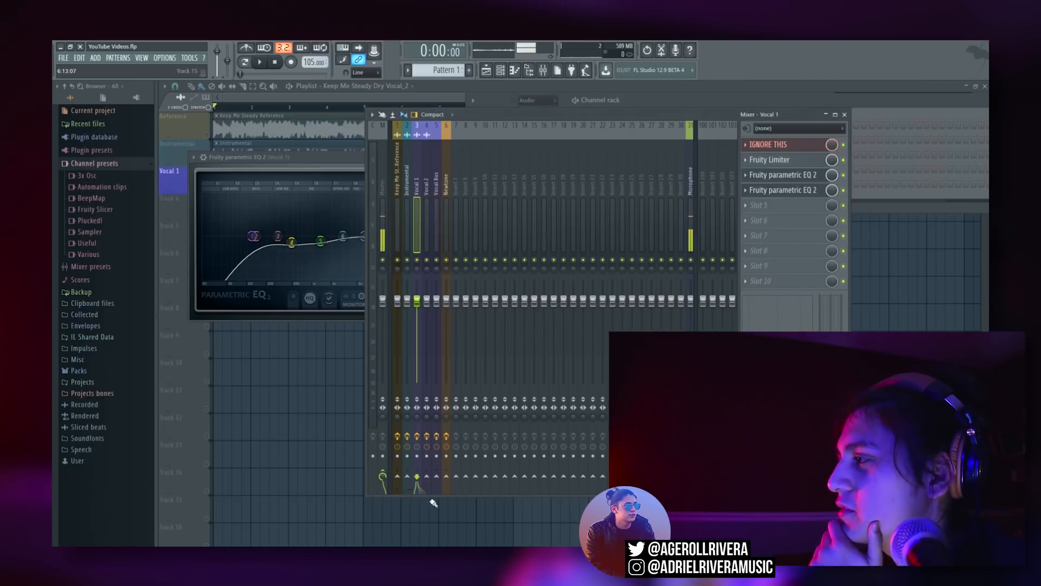
# - Compare the Vocal 1 playback with its effect slots bypassed and enabled
pyautogui.press('space')
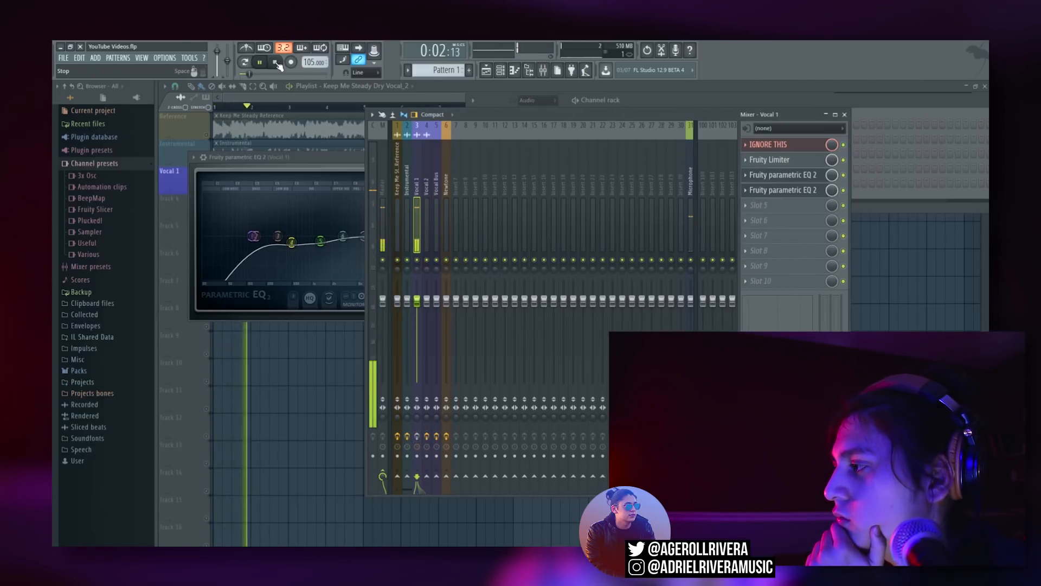
pyautogui.click(276, 63)
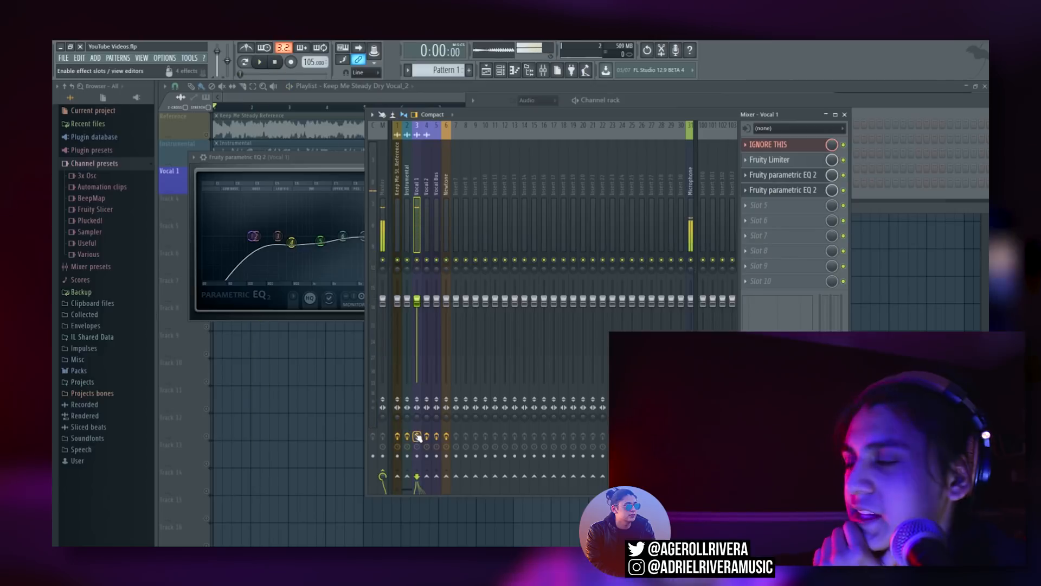
pyautogui.click(261, 63)
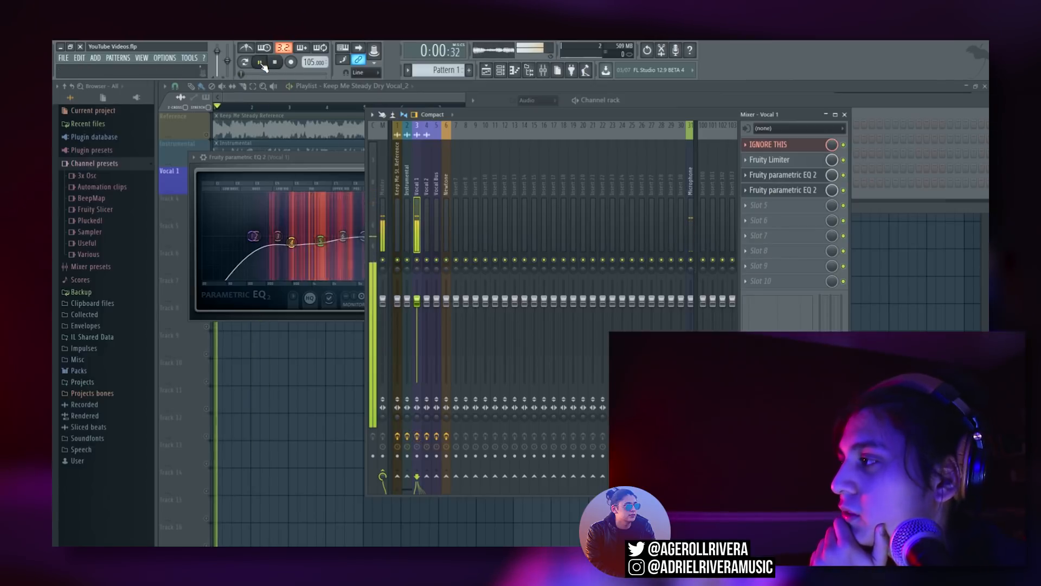
pyautogui.click(277, 62)
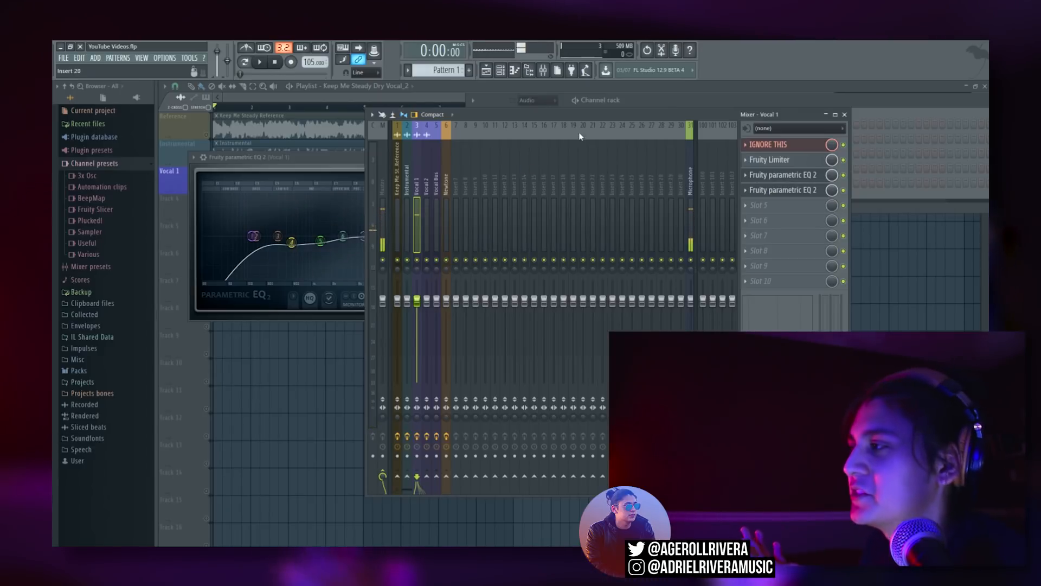
# - Hide the mixer, unmute the Instrumental track, and play it together with the processed vocal
pyautogui.press('F12')
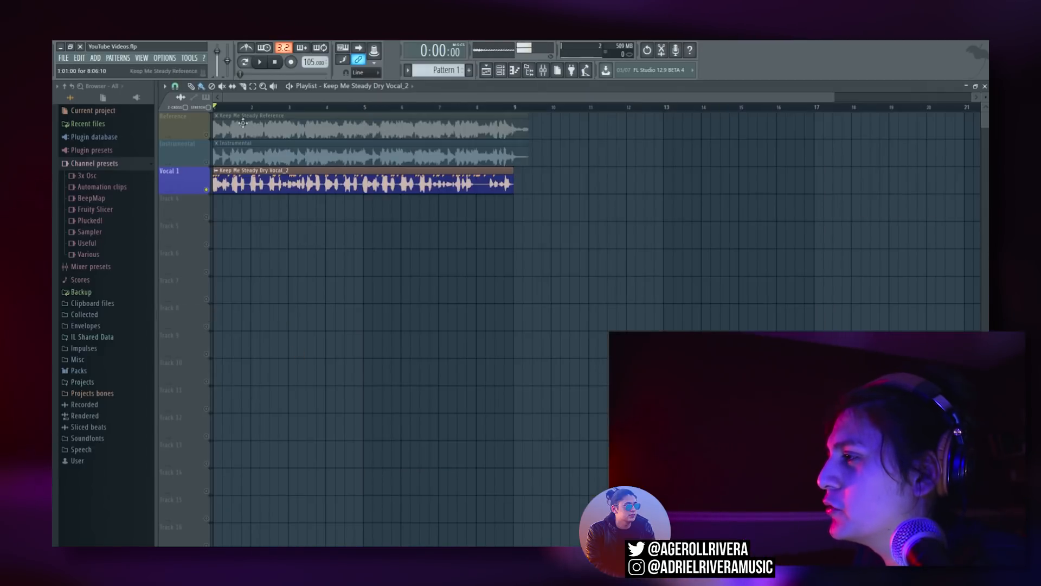
pyautogui.click(206, 162)
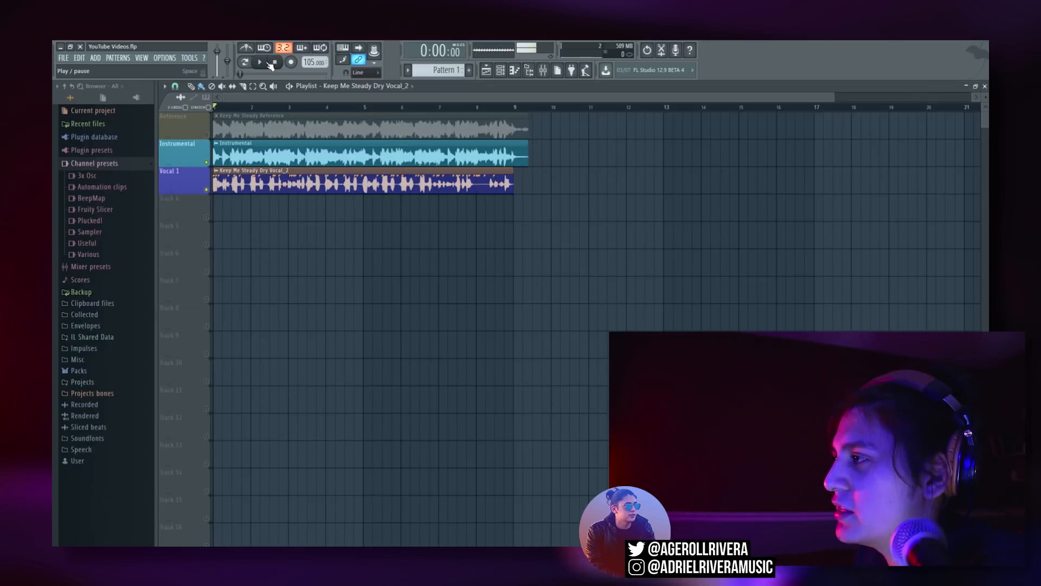
pyautogui.click(262, 62)
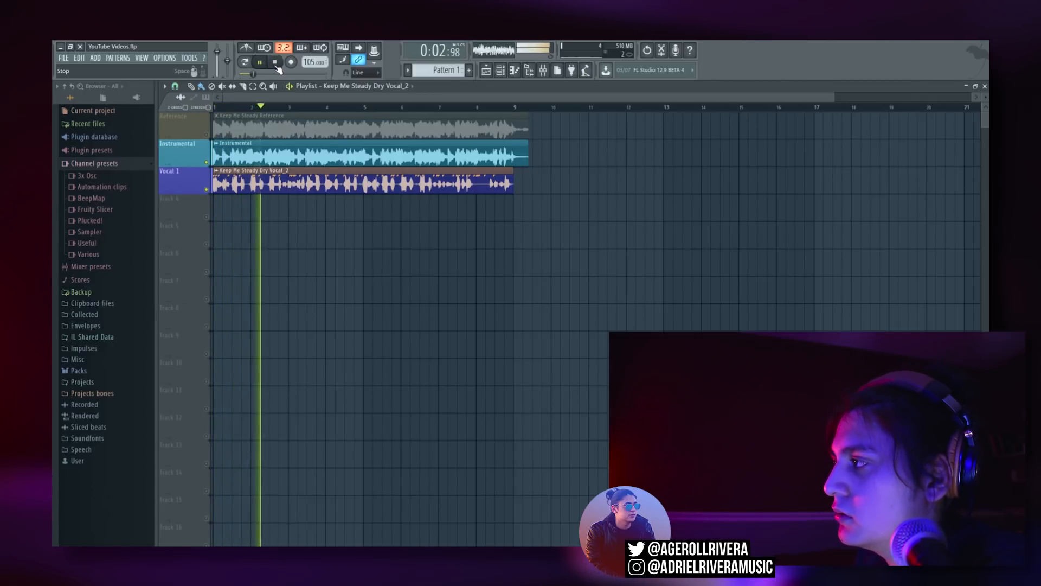
pyautogui.click(275, 62)
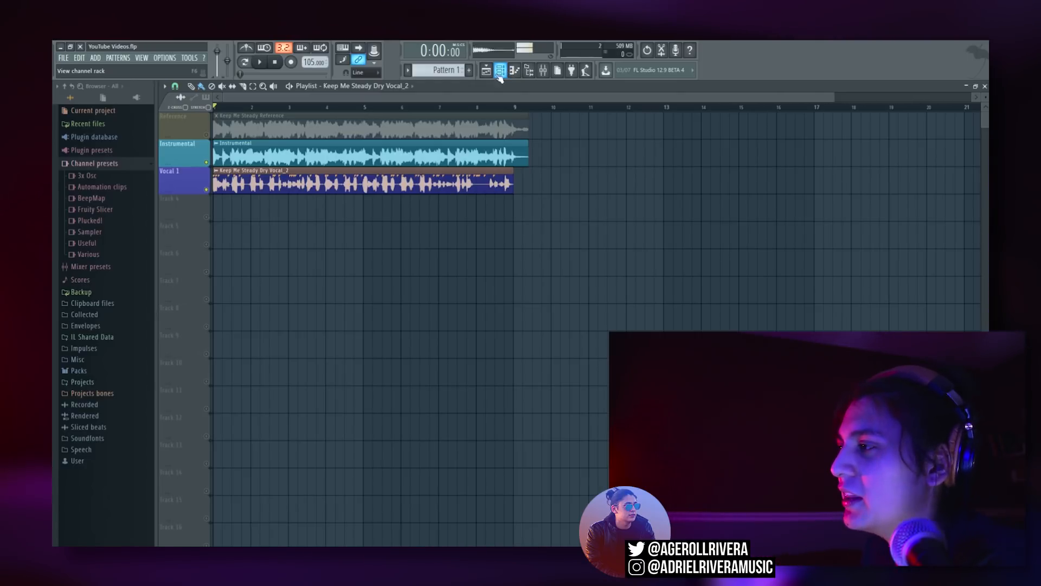
# - Clone the Keep Me Steady Dry Vocal_2 channel and route the clone to mixer track 4, Vocal 2
pyautogui.click(514, 69)
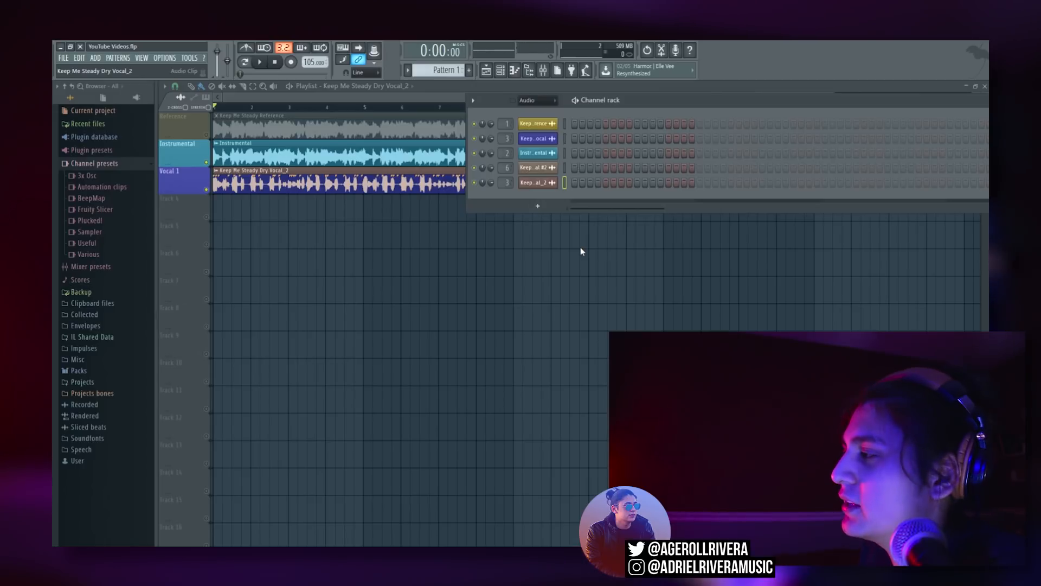
pyautogui.hotkey('alt', 'c')
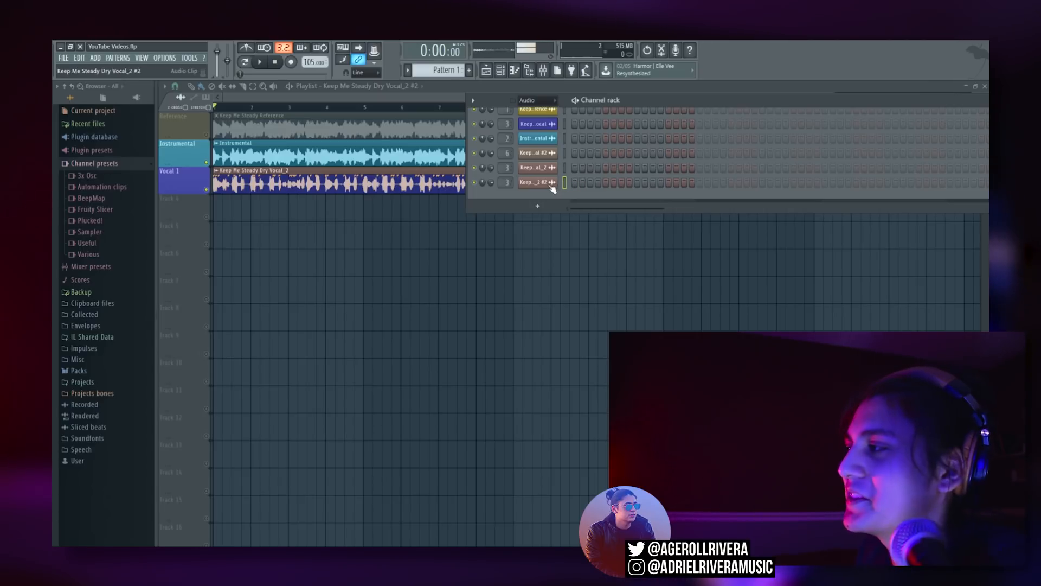
pyautogui.click(547, 169)
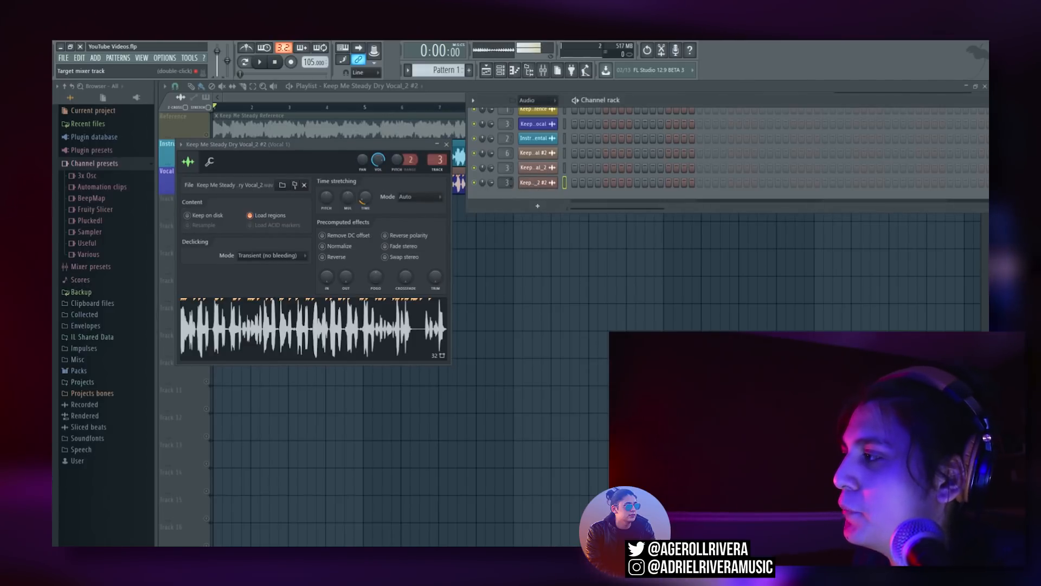
pyautogui.click(549, 76)
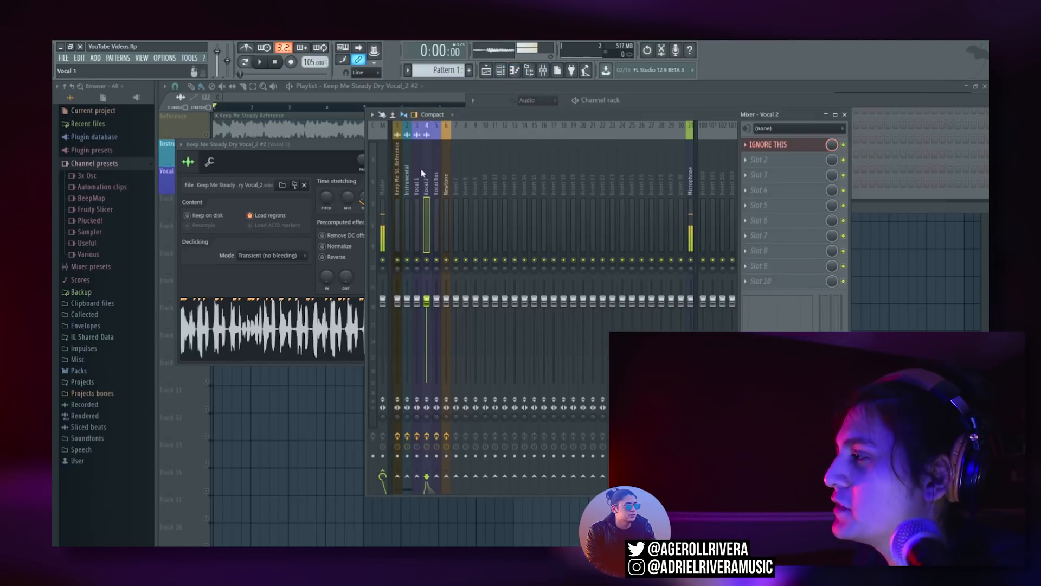
pyautogui.click(666, 103)
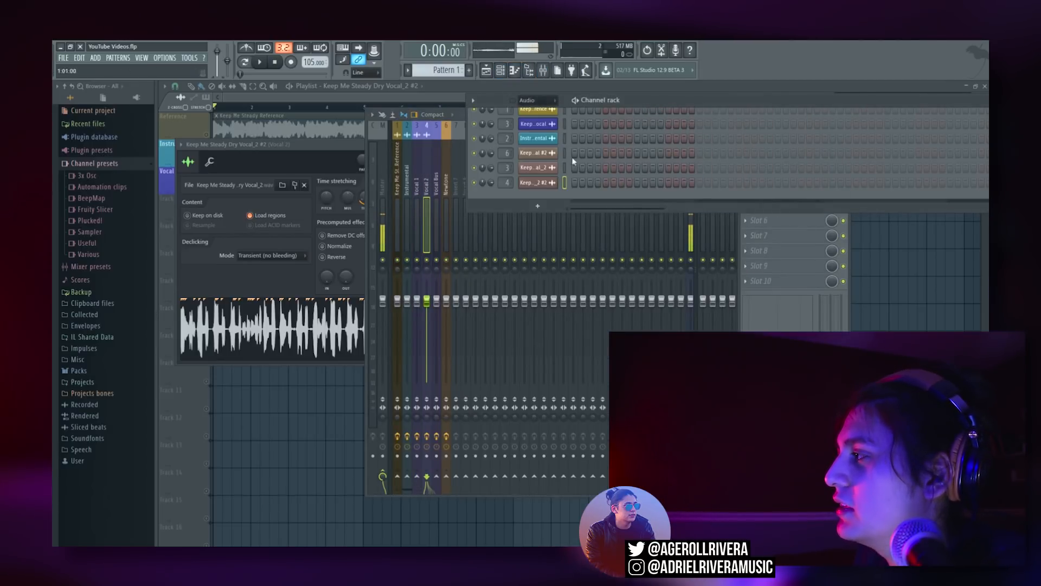
# - Place the cloned vocal's audio clip at the start of playlist track 4, directly below the Vocal 1 clip
pyautogui.click(538, 184)
pyautogui.click(538, 184)
pyautogui.moveTo(361, 325); pyautogui.dragTo(214, 219)
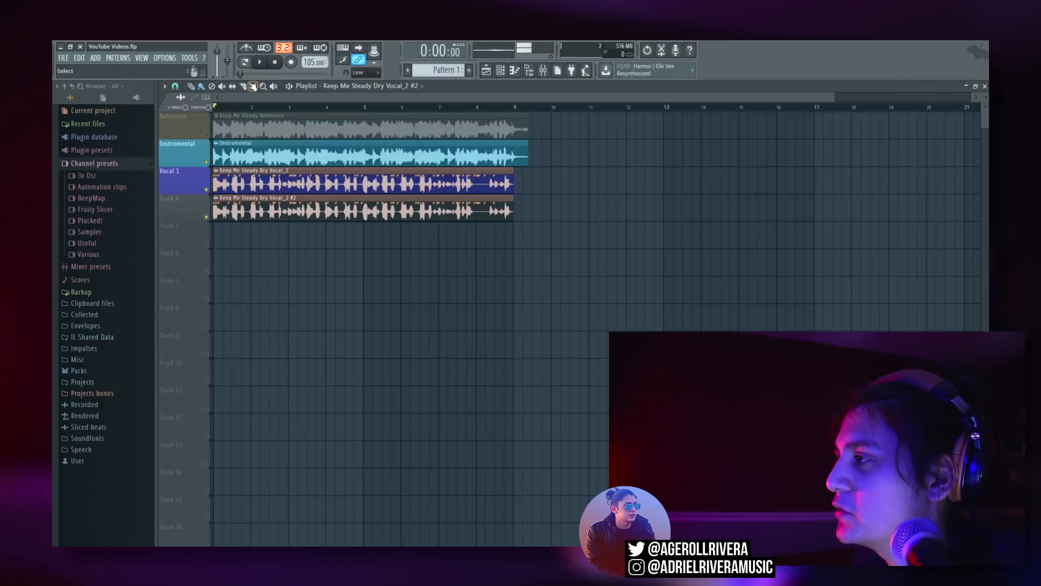
# - Mute the Instrumental track and play both vocal clips together while checking their levels in the mixer
pyautogui.click(206, 162)
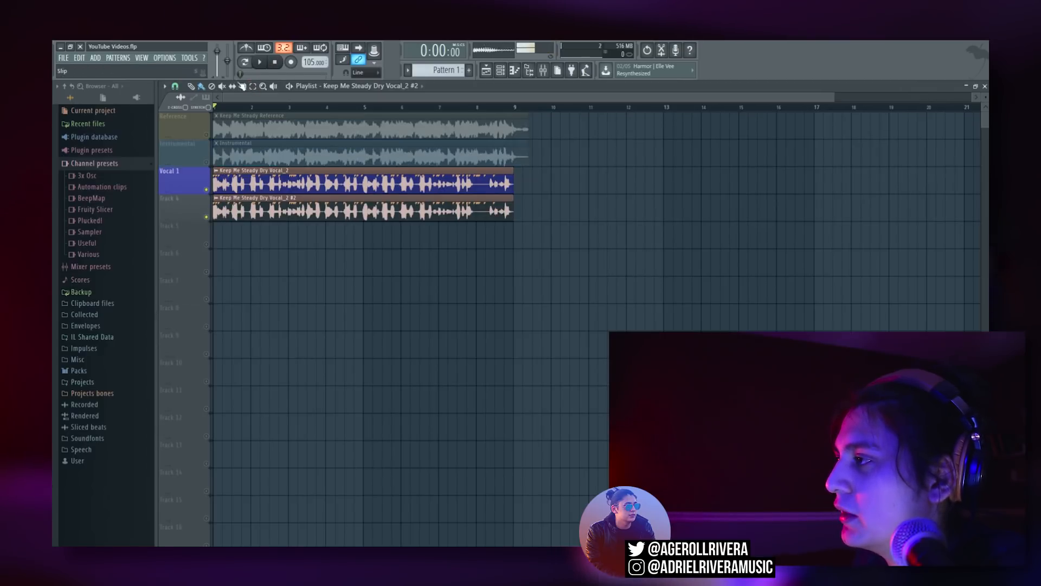
pyautogui.click(264, 61)
pyautogui.press('F9')
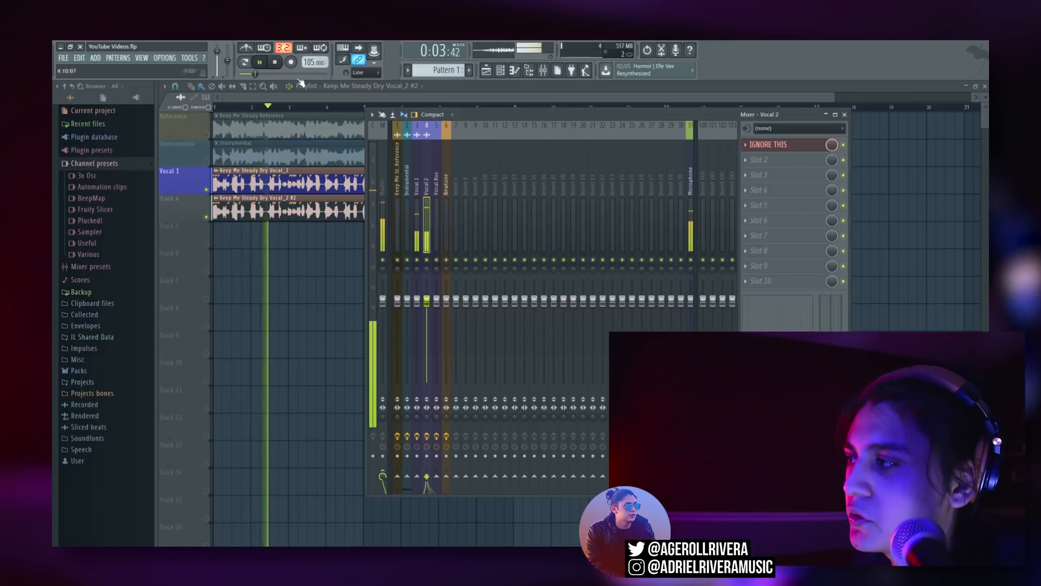
pyautogui.press('space')
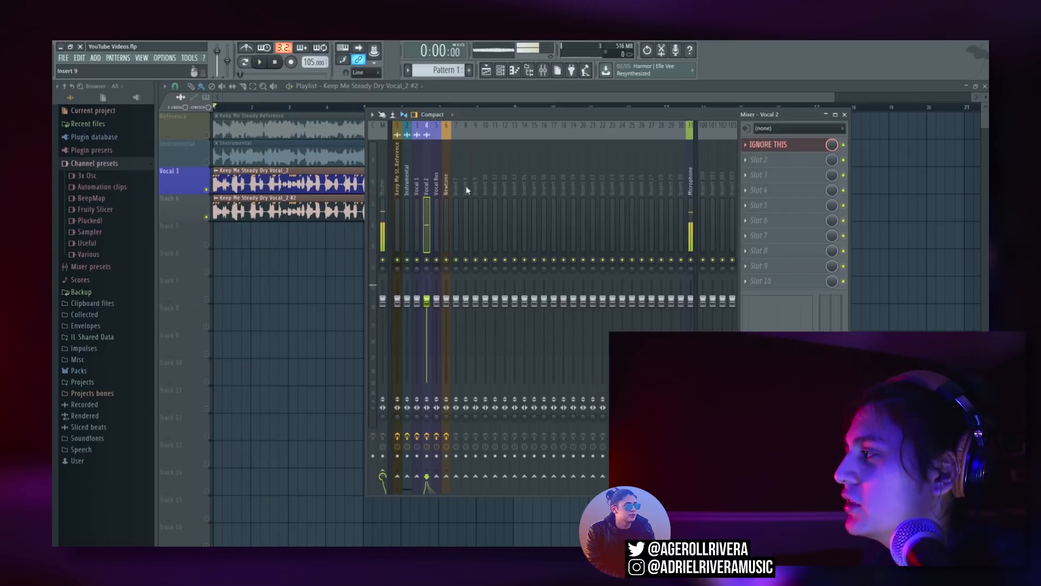
# - Copy the Fruity Limiter from Vocal 1 to the second effect slot of Vocal 2 and close its window
pyautogui.click(418, 187)
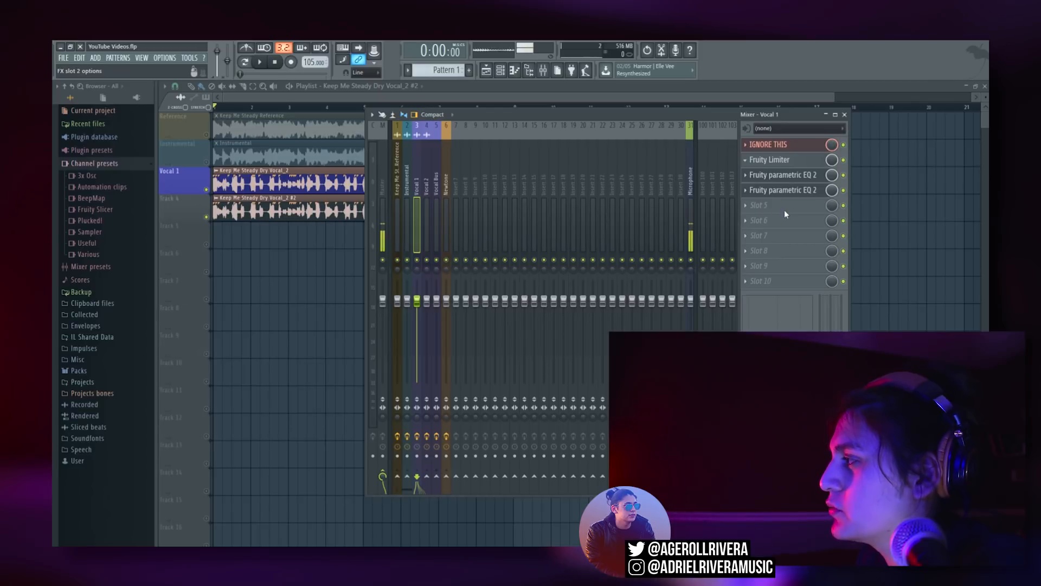
pyautogui.moveTo(770, 159); pyautogui.dragTo(430, 182)
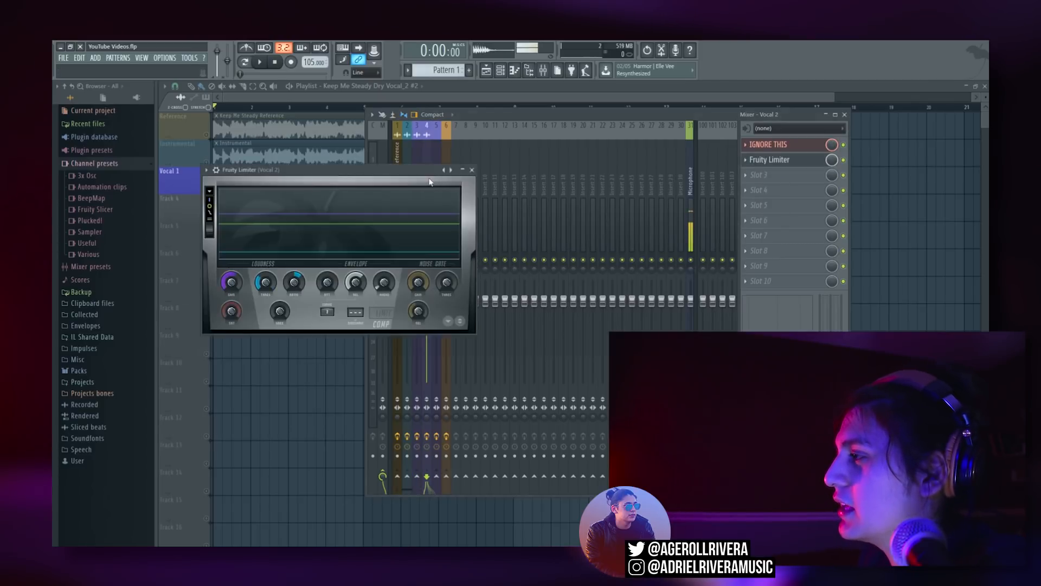
pyautogui.click(463, 170)
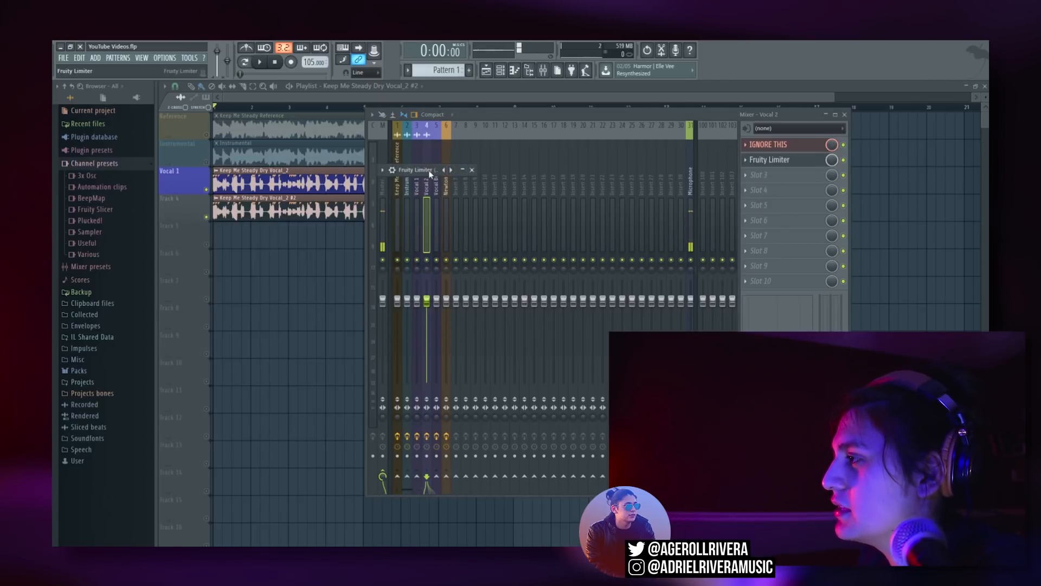
pyautogui.click(462, 170)
pyautogui.click(473, 170)
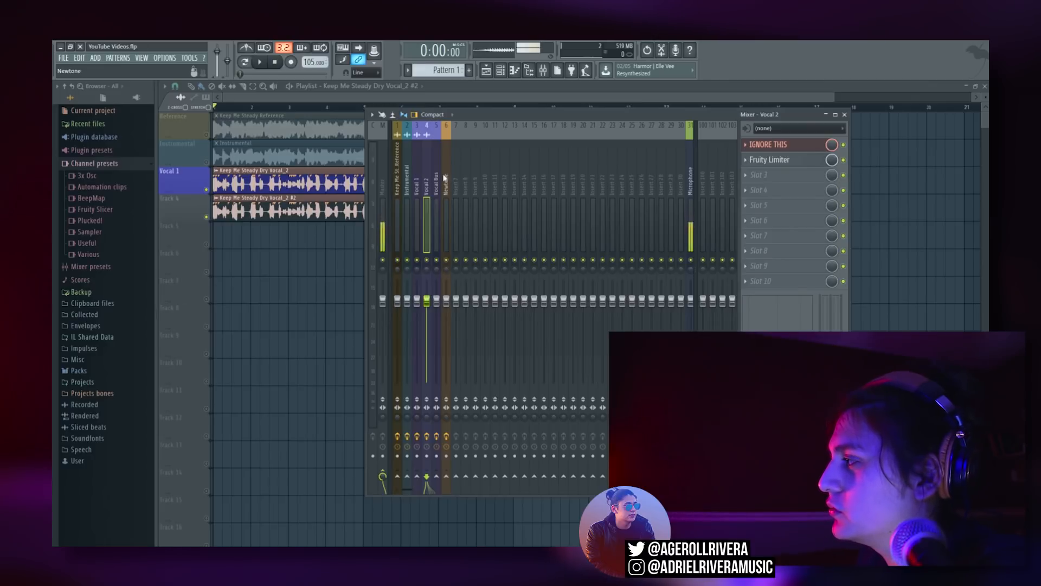
# - Copy both Fruity Parametric EQ 2 effects from Vocal 1 to Vocal 2's third and fourth slots and play the two vocals
pyautogui.click(416, 174)
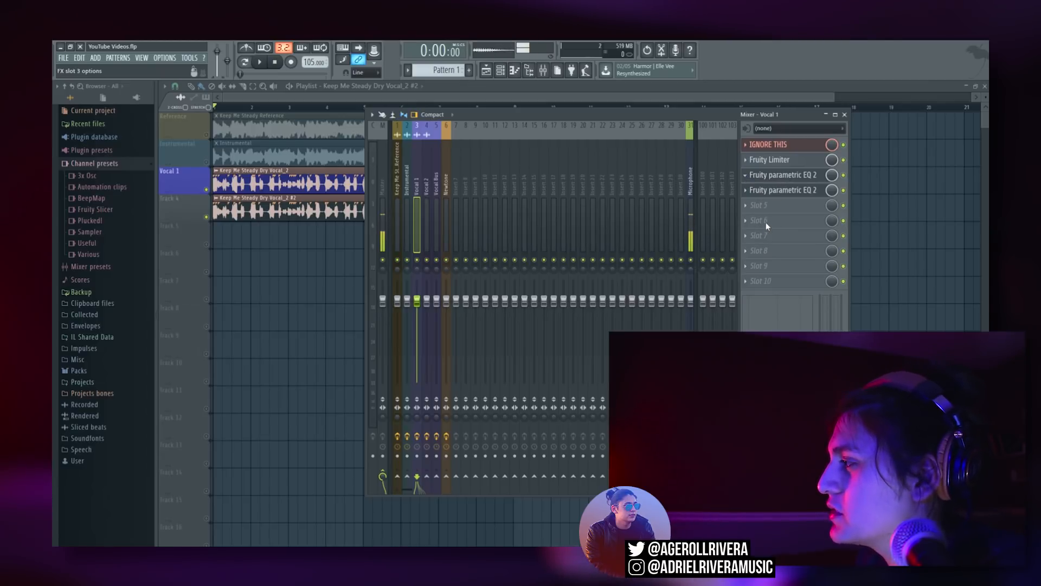
pyautogui.moveTo(766, 223); pyautogui.dragTo(492, 223)
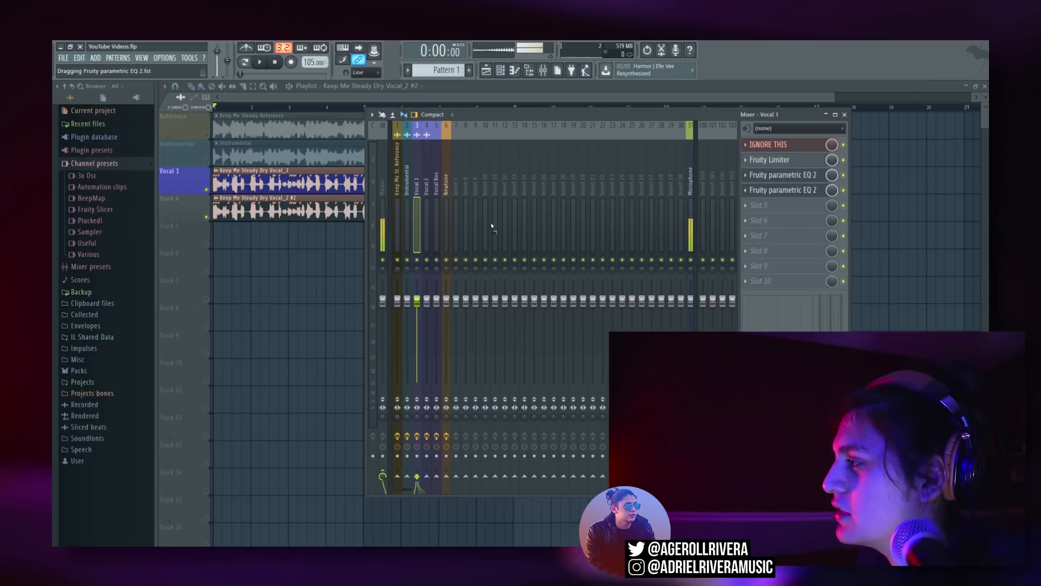
pyautogui.moveTo(431, 188); pyautogui.dragTo(431, 189)
pyautogui.click(479, 173)
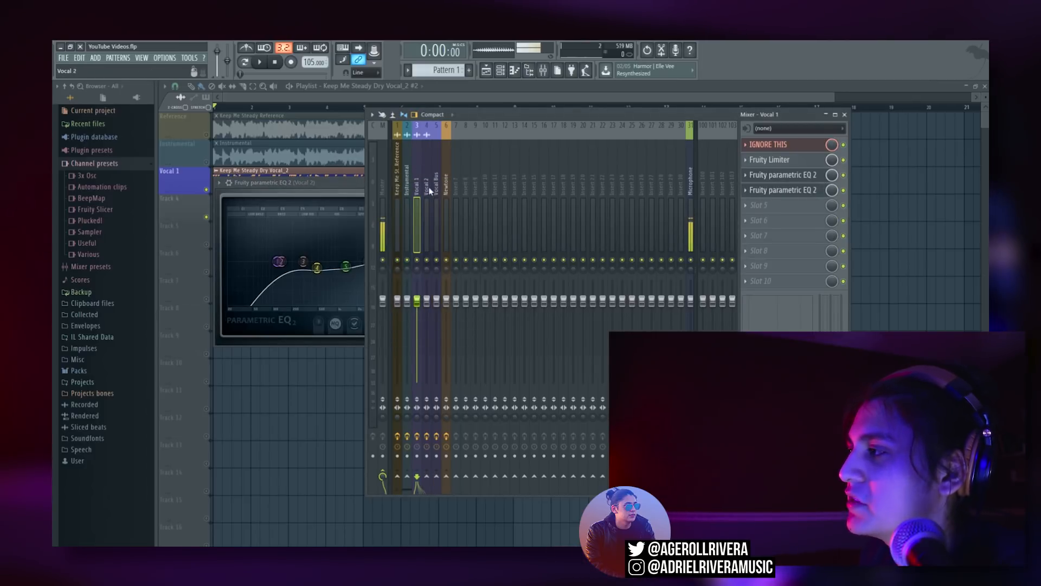
pyautogui.click(748, 202)
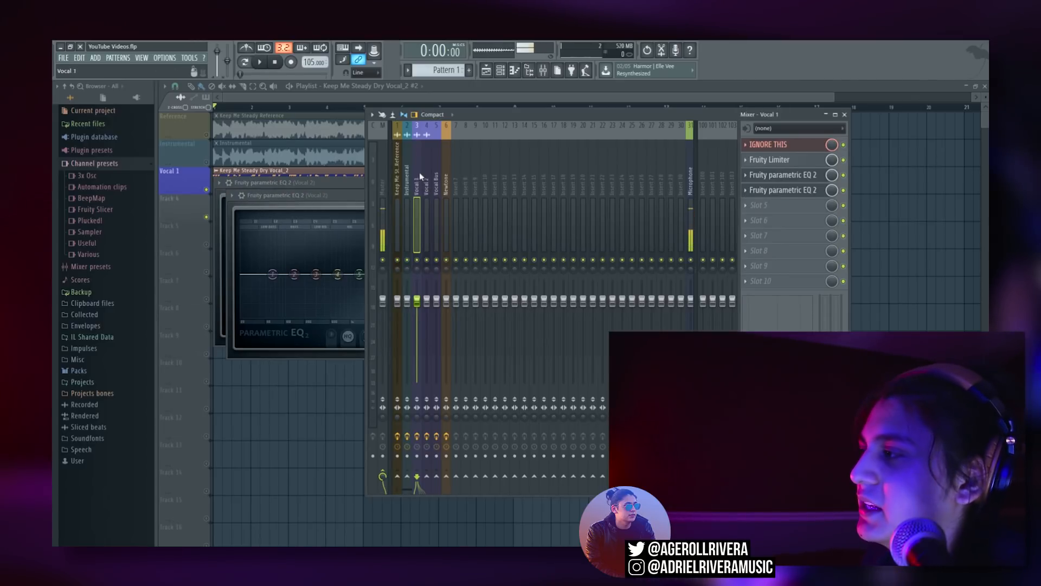
pyautogui.click(262, 64)
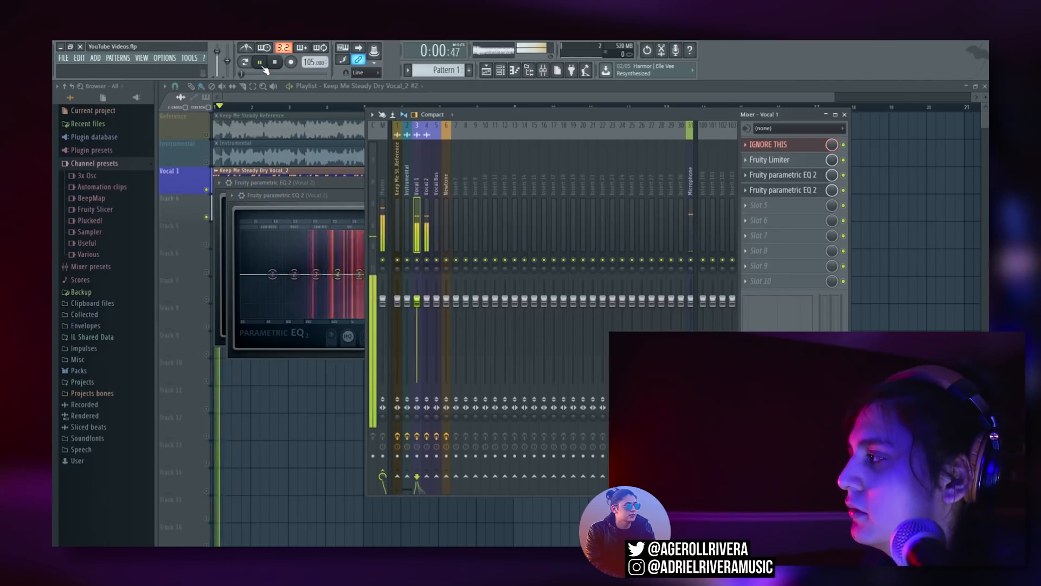
pyautogui.click(275, 63)
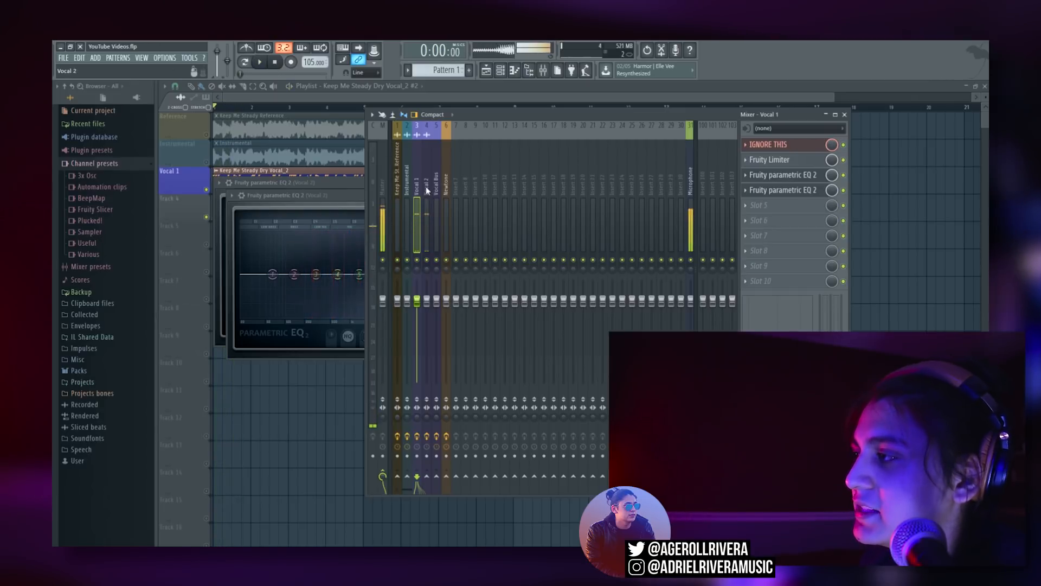
# - Adjust the compressor threshold in Vocal 2's Fruity Limiter and set its ratio to 2.6:1
pyautogui.click(428, 190)
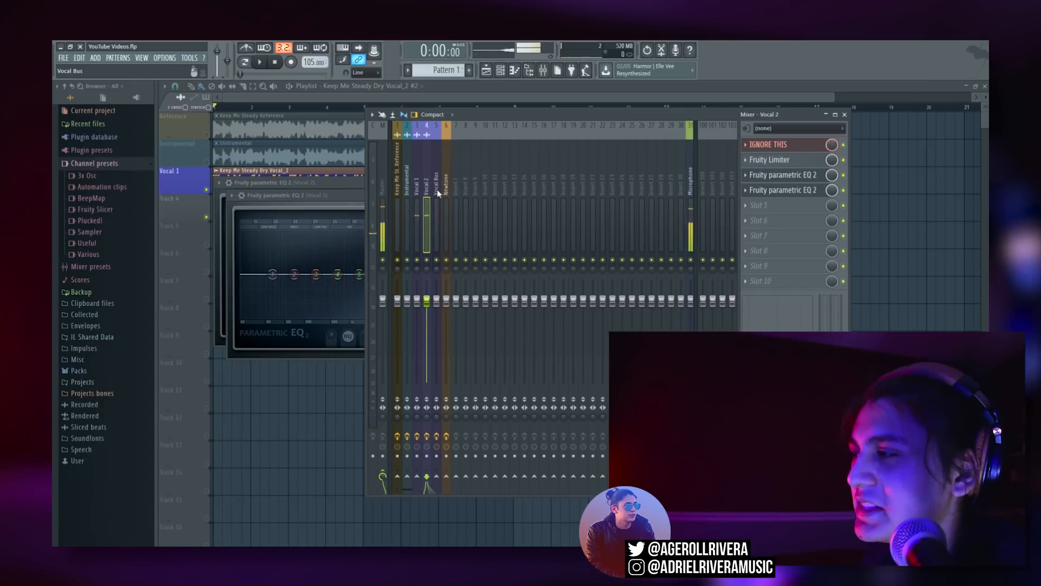
pyautogui.click(780, 159)
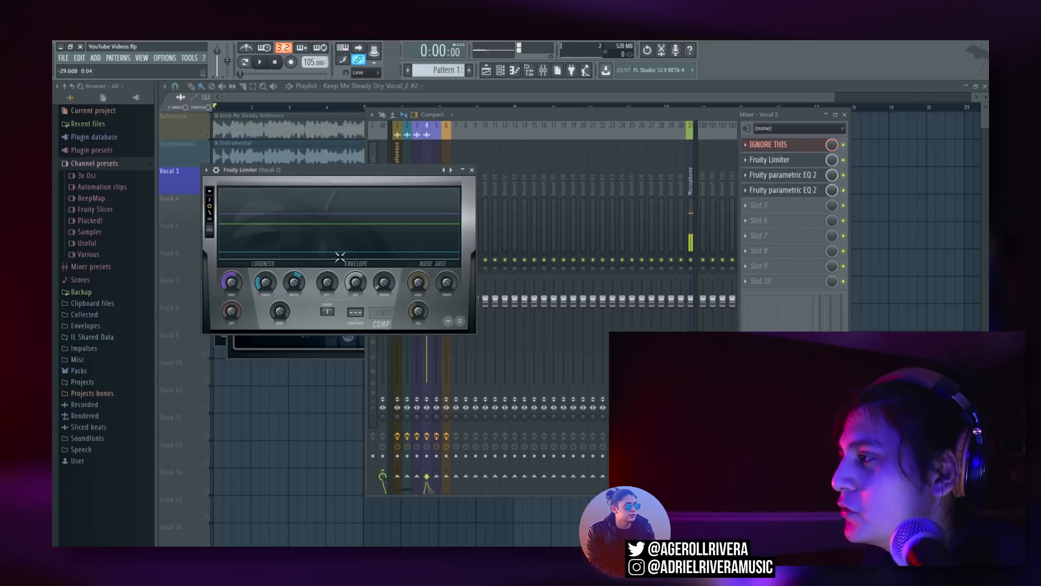
pyautogui.moveTo(266, 273); pyautogui.dragTo(268, 283)
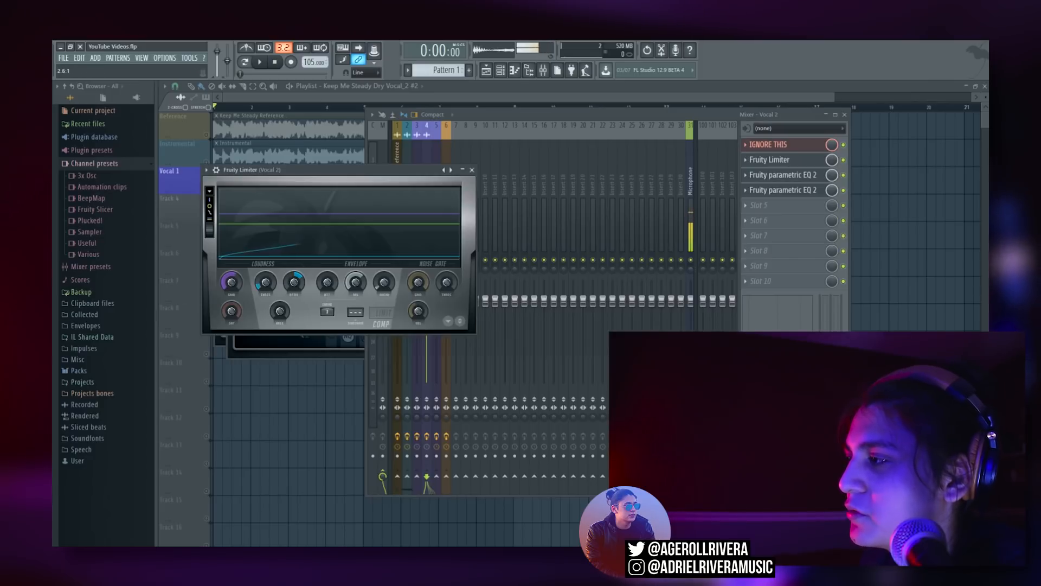
pyautogui.click(426, 157)
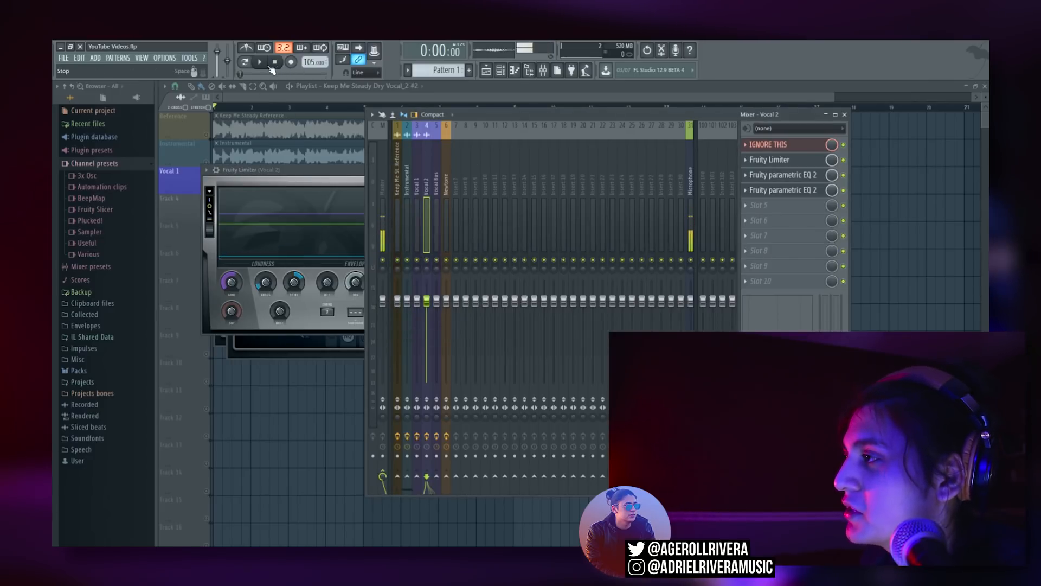
# - Play the two vocals in isolation and lower Vocal 2's mixer fader below the level of Vocal 1
pyautogui.click(260, 69)
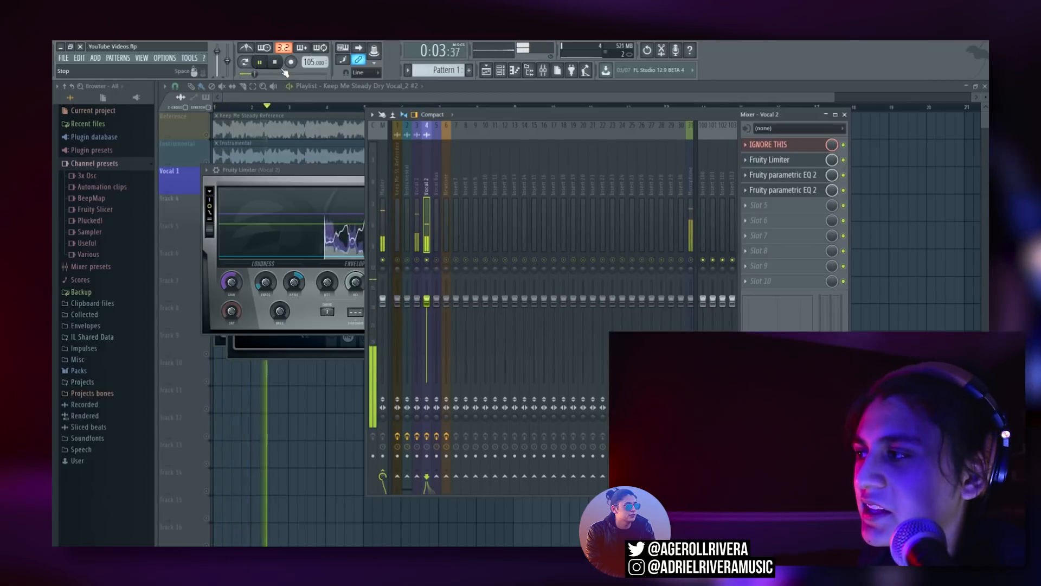
pyautogui.press('space')
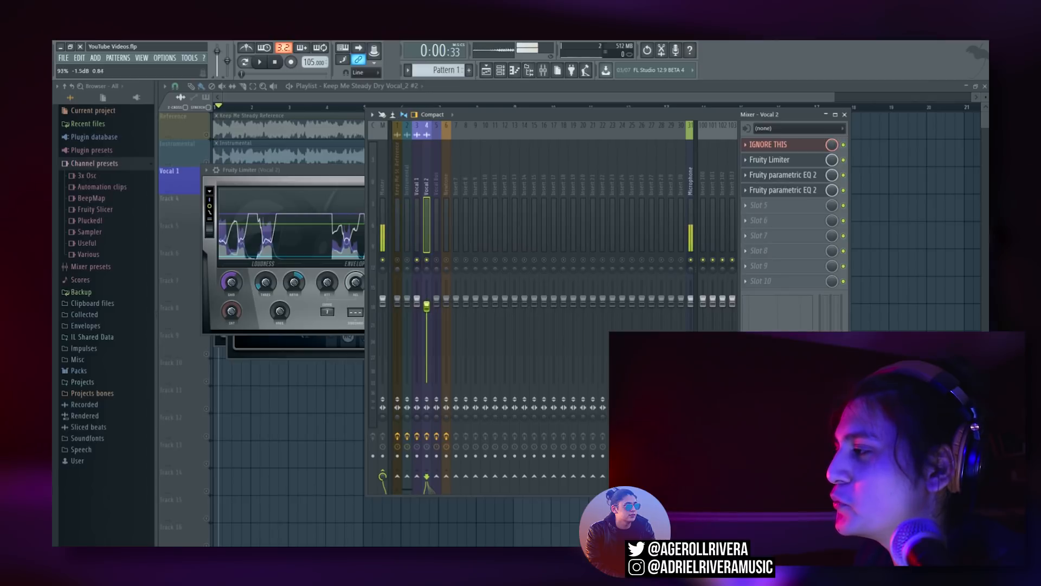
pyautogui.moveTo(428, 312); pyautogui.dragTo(428, 314)
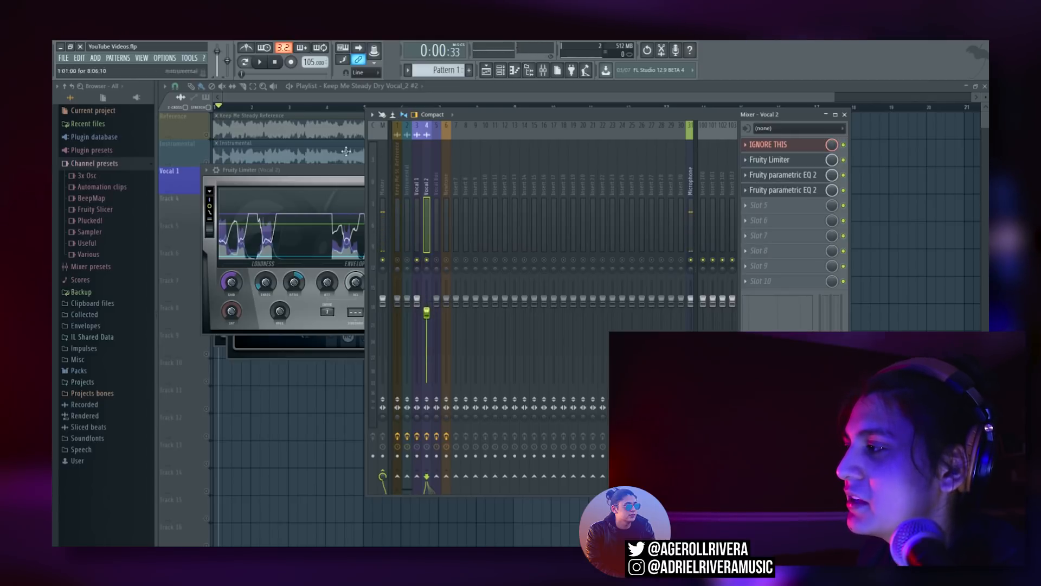
# - Close the open windows and play both isolated vocals while comparing their levels in the mixer
pyautogui.press('F12')
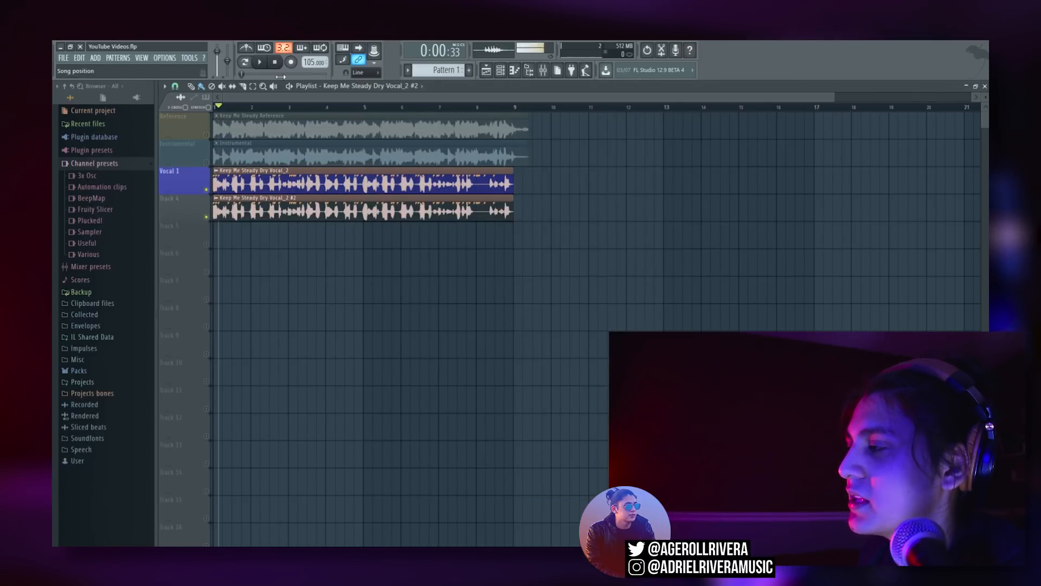
pyautogui.click(262, 64)
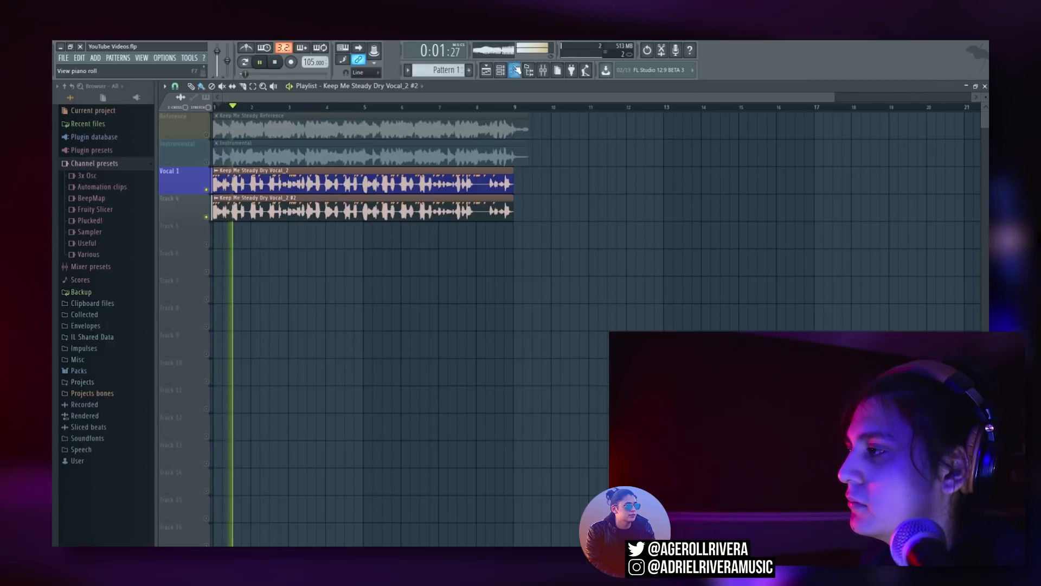
pyautogui.press('F9')
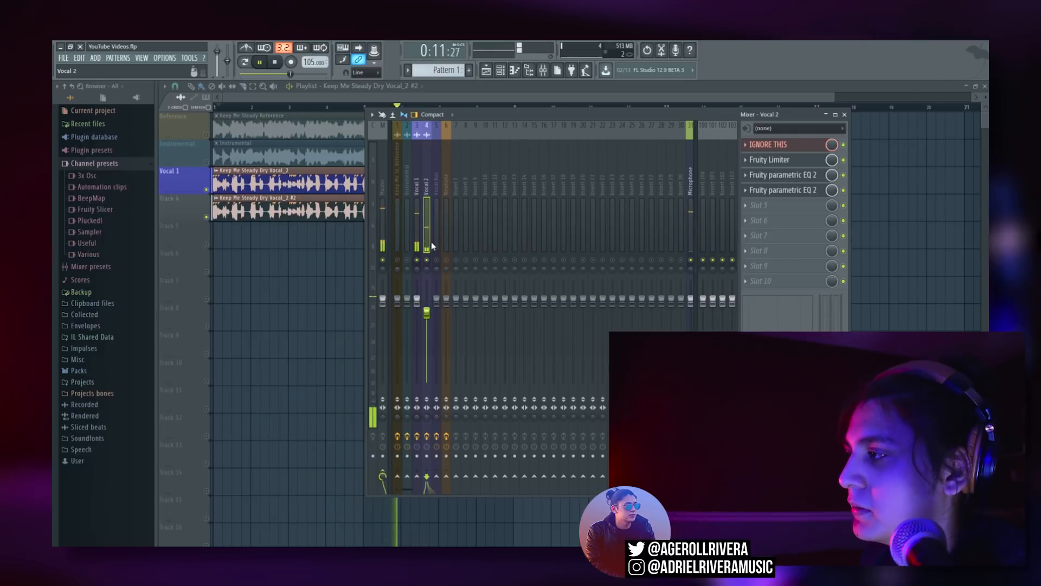
pyautogui.press('space')
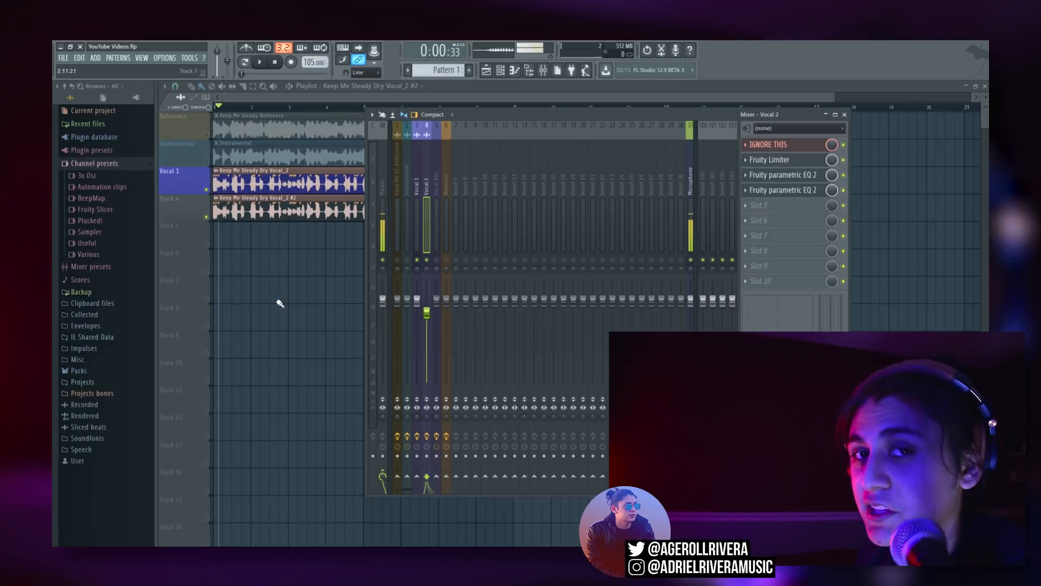
# - Unmute the Instrumental playlist track and play the mix while switching Vocal 2 off and on in the mixer
pyautogui.press('F9')
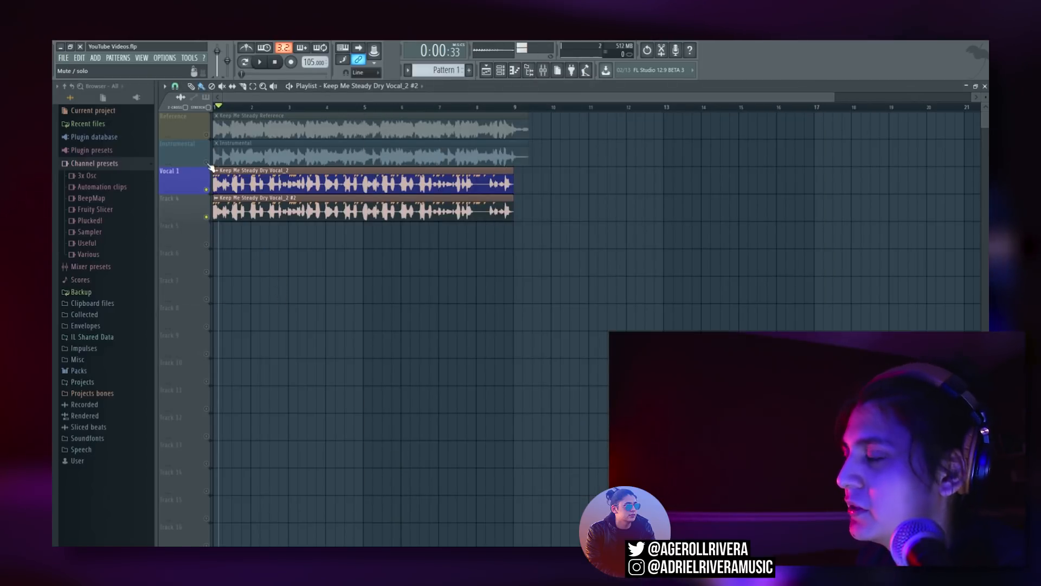
pyautogui.click(207, 163)
pyautogui.press('F9')
pyautogui.click(260, 62)
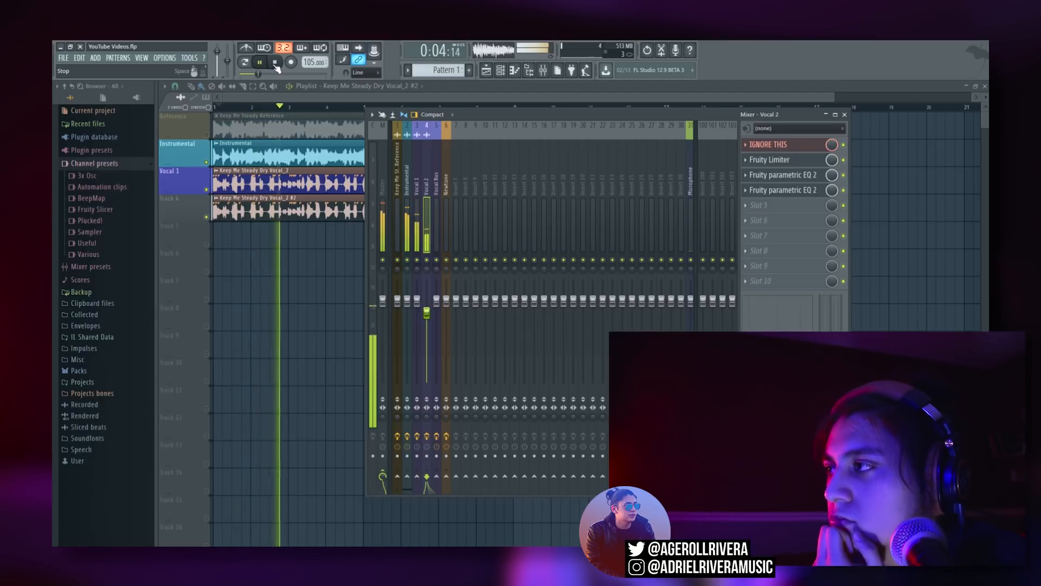
pyautogui.click(428, 261)
pyautogui.click(428, 262)
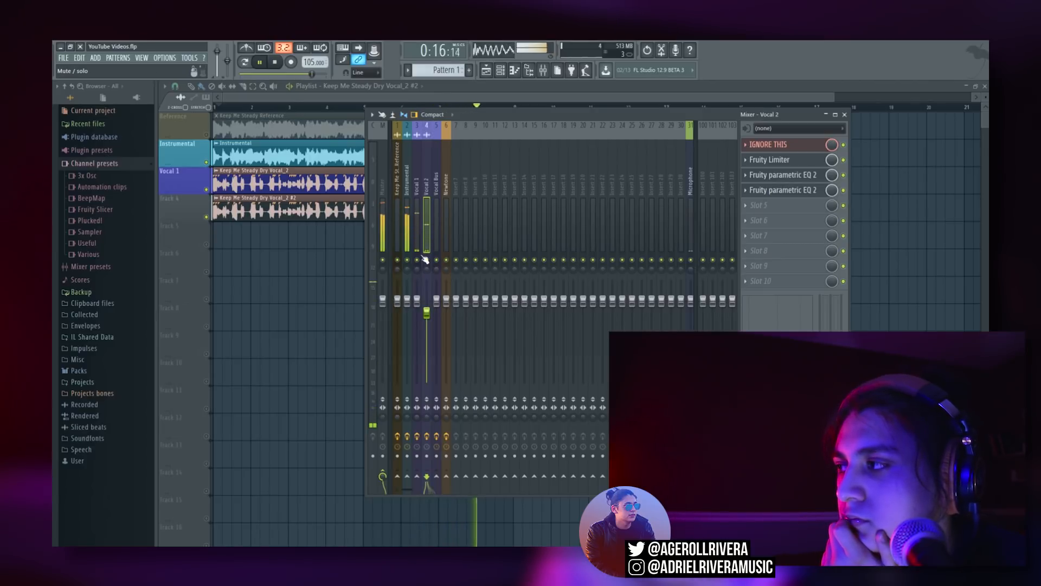
pyautogui.click(275, 63)
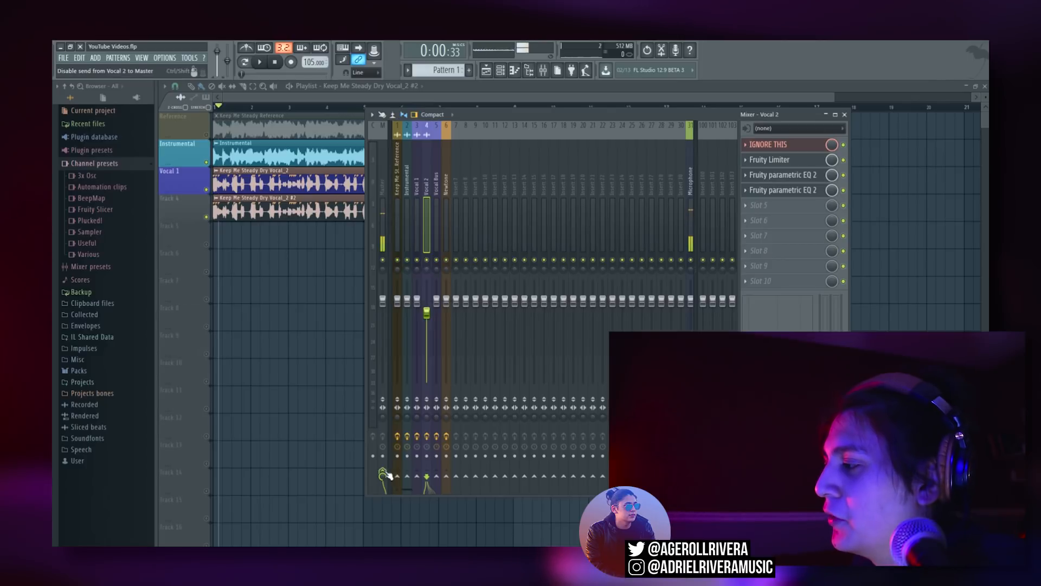
# - Route Vocal 1 and Vocal 2 to the Vocal Bus mixer track and disable their direct sends to the Master
pyautogui.click(437, 186)
pyautogui.click(417, 179)
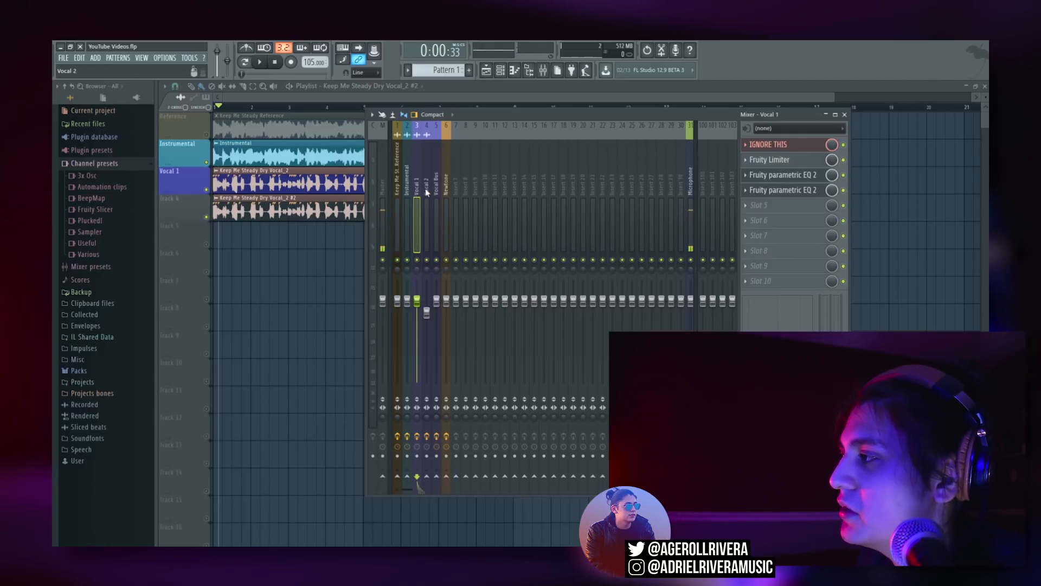
pyautogui.click(437, 179)
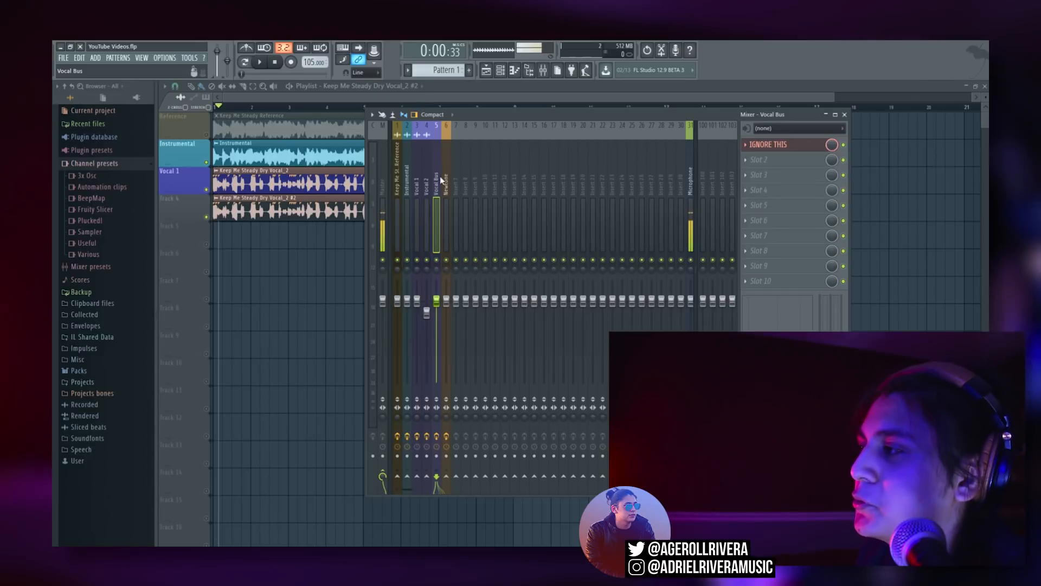
pyautogui.click(418, 190)
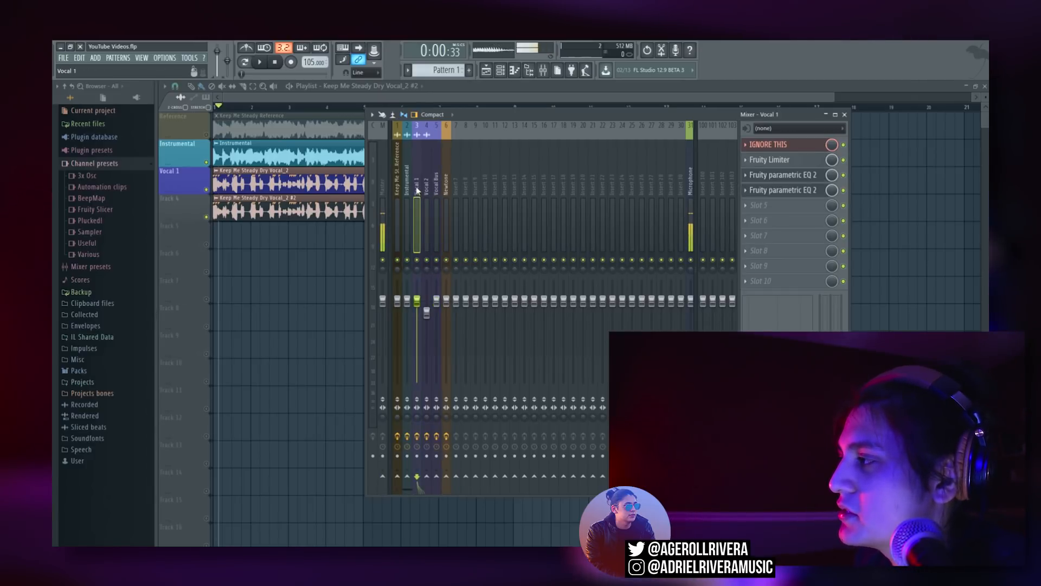
pyautogui.click(384, 476)
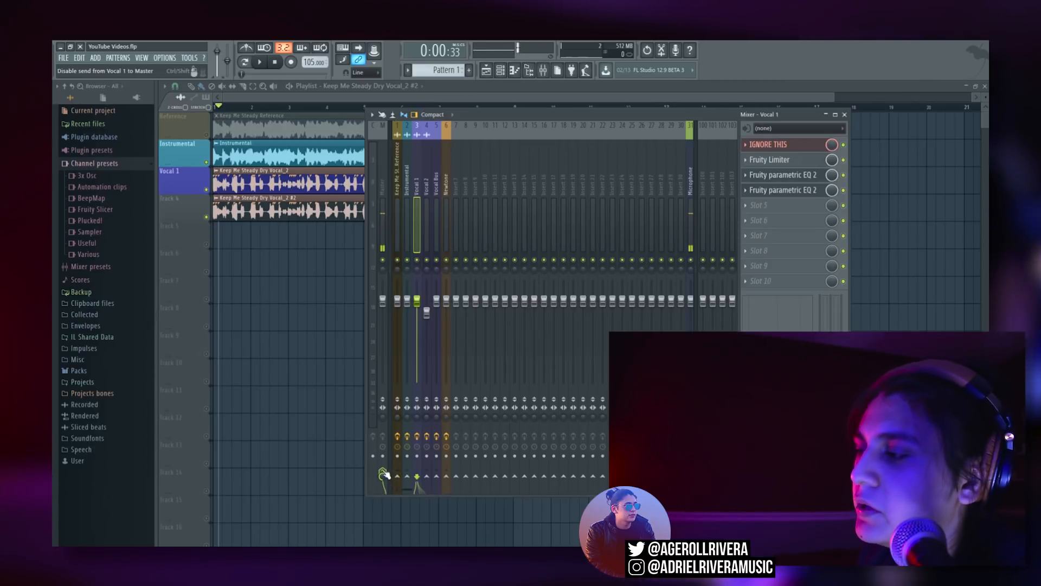
pyautogui.click(384, 476)
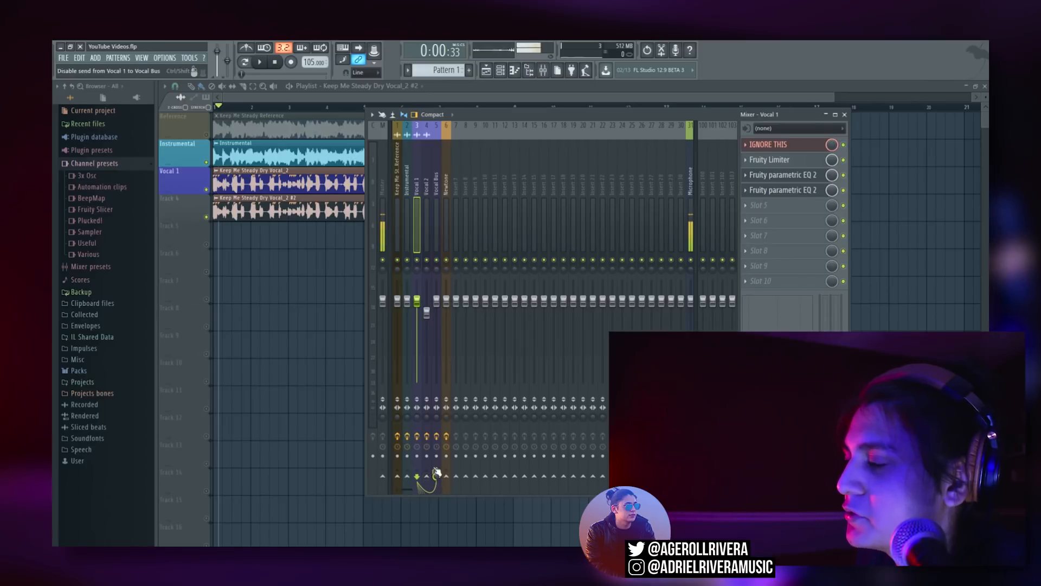
pyautogui.click(426, 188)
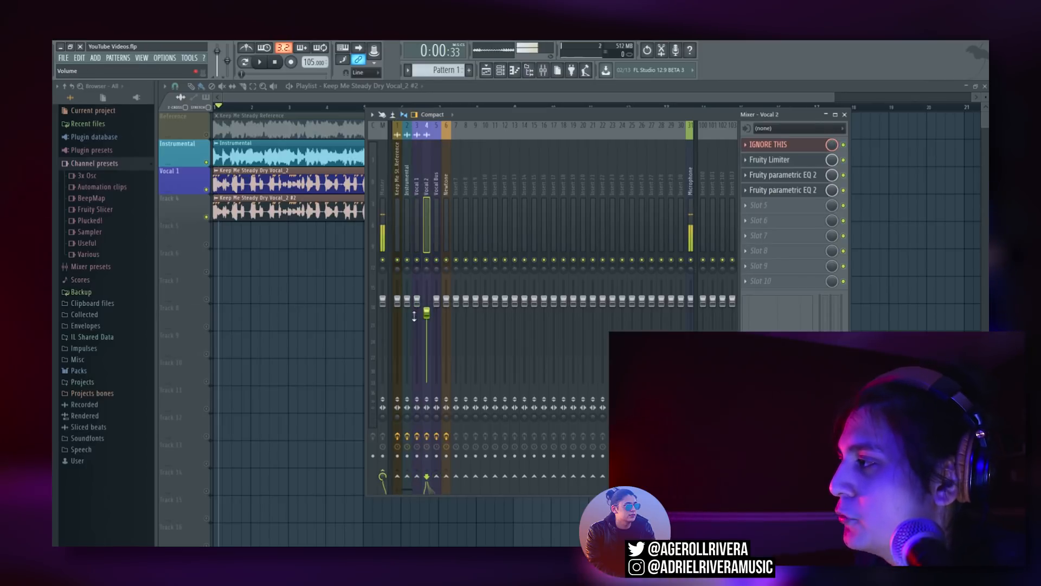
pyautogui.click(384, 473)
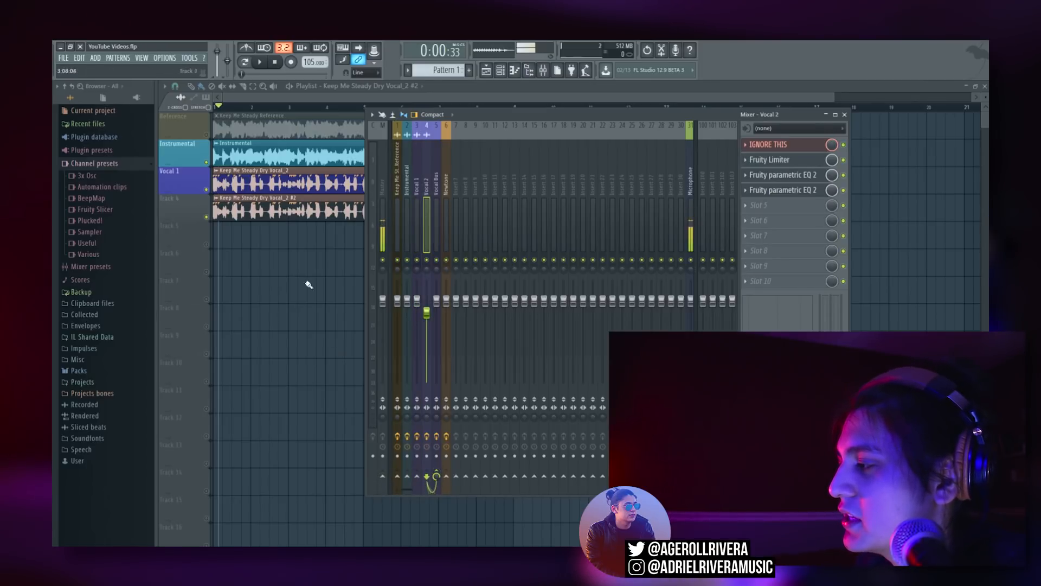
# - Play the song and check that both vocals feed the Vocal Bus mixer track
pyautogui.click(260, 64)
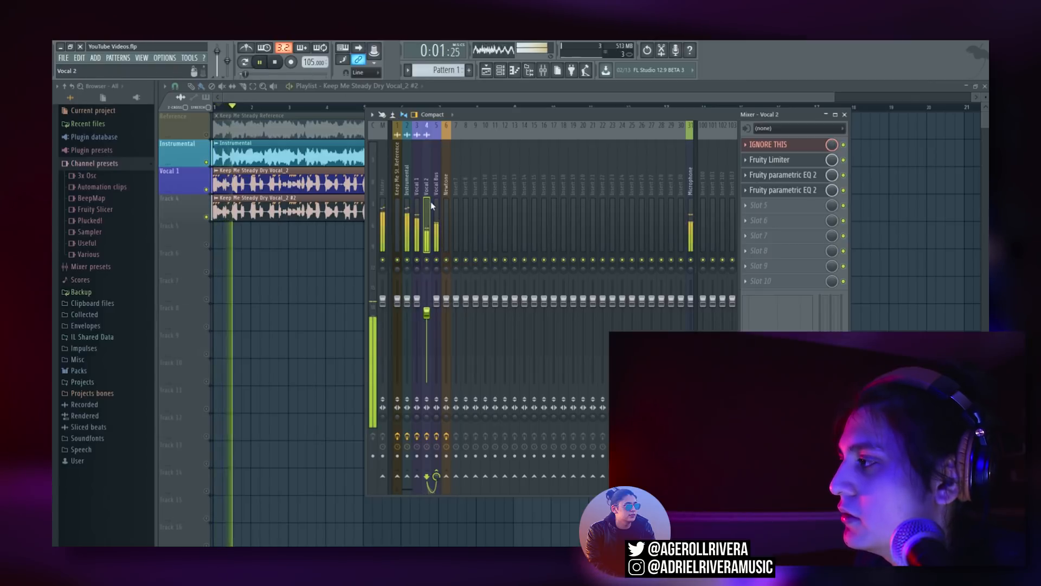
pyautogui.click(438, 190)
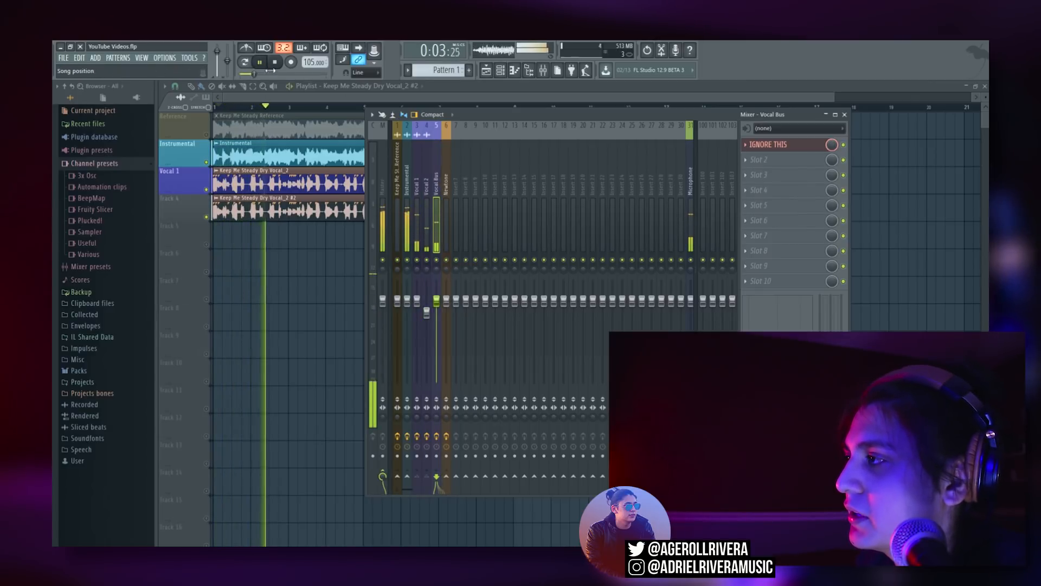
pyautogui.click(275, 63)
pyautogui.click(426, 188)
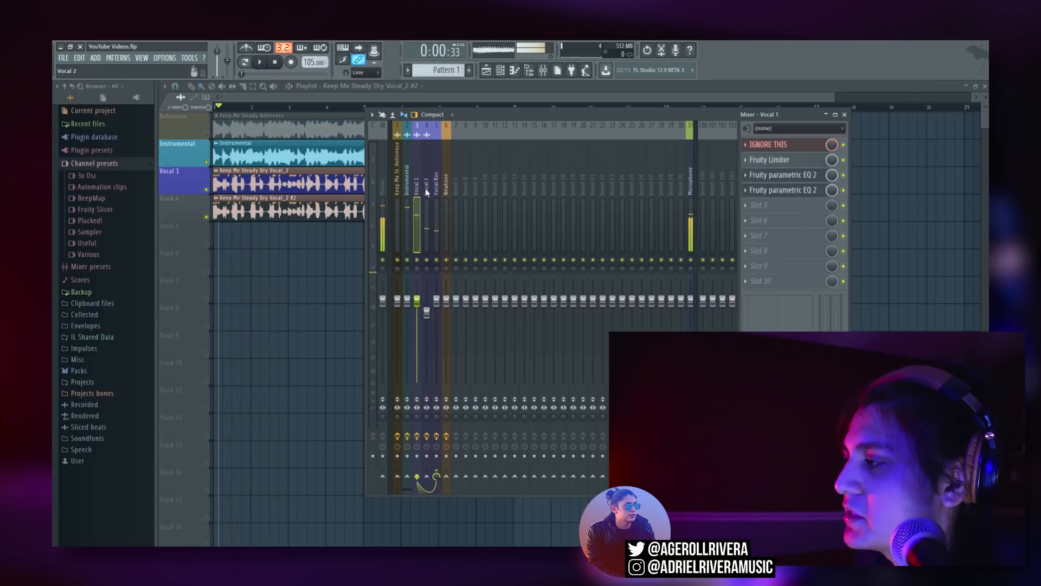
pyautogui.click(437, 187)
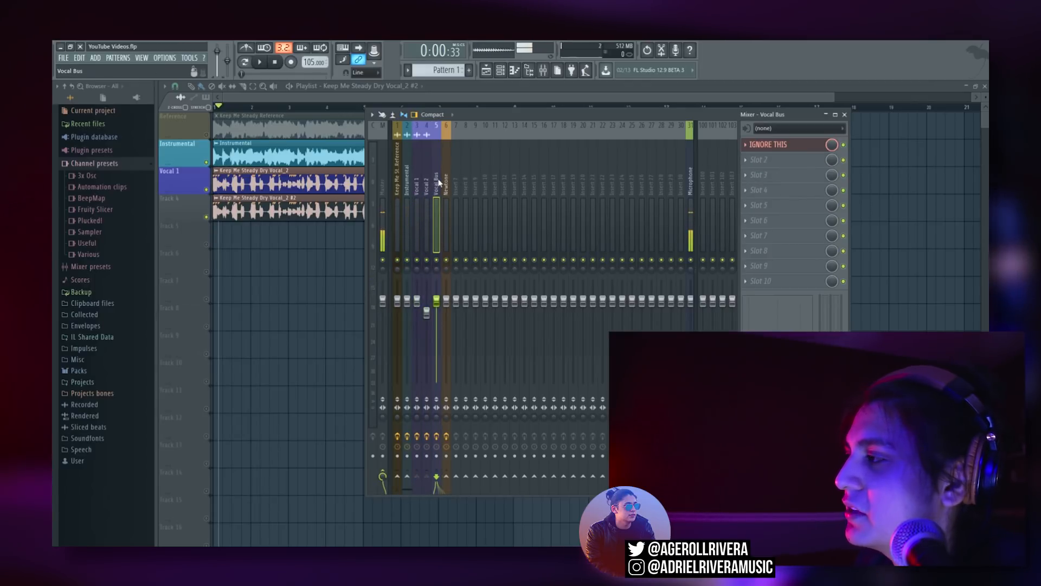
pyautogui.click(426, 190)
# - Add Fruity Reeverb 2 to the second effect slot of the Vocal Bus and play the mix to hear it
pyautogui.click(435, 177)
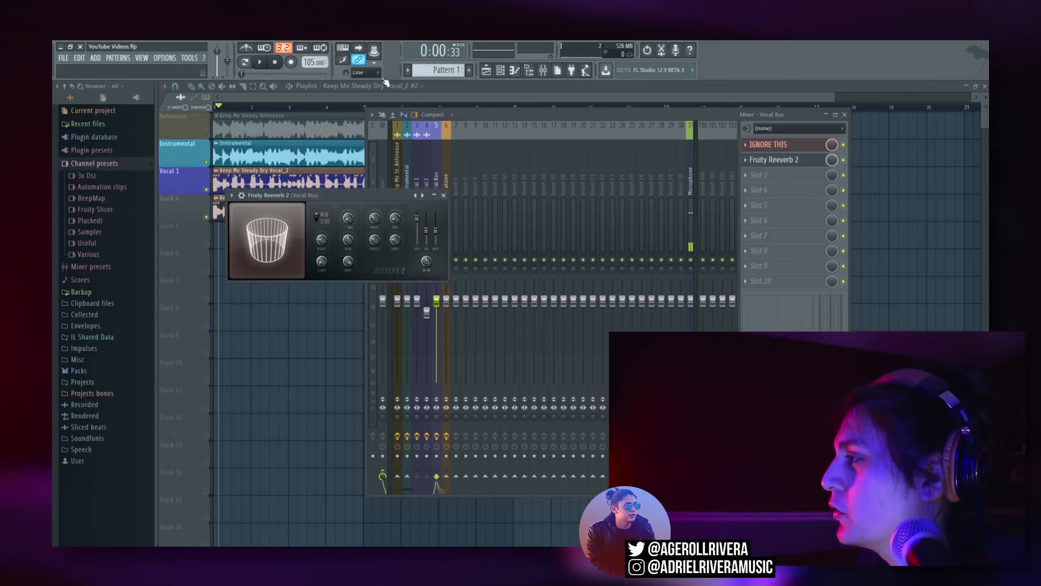
pyautogui.click(264, 63)
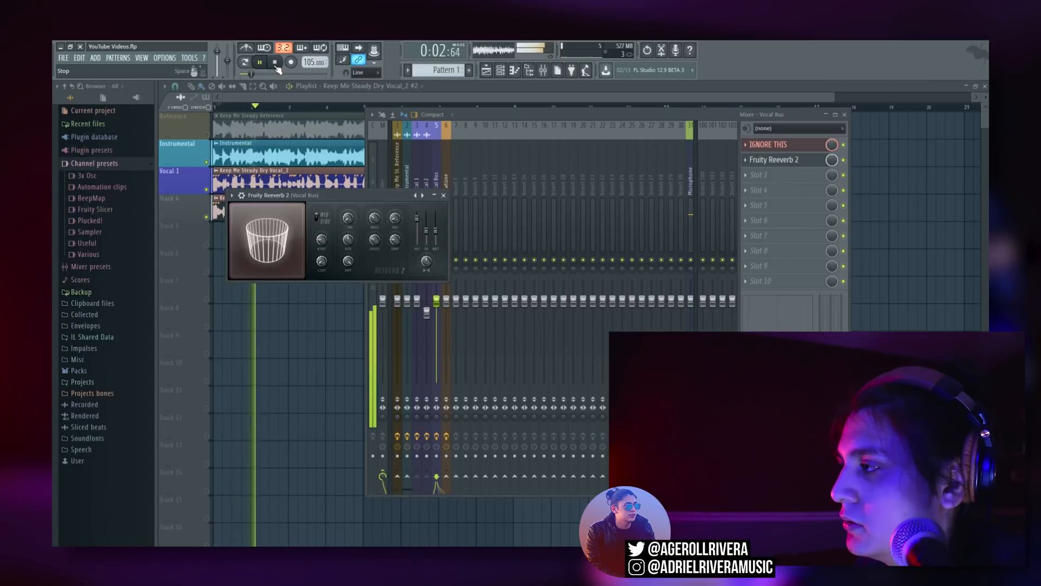
pyautogui.click(275, 62)
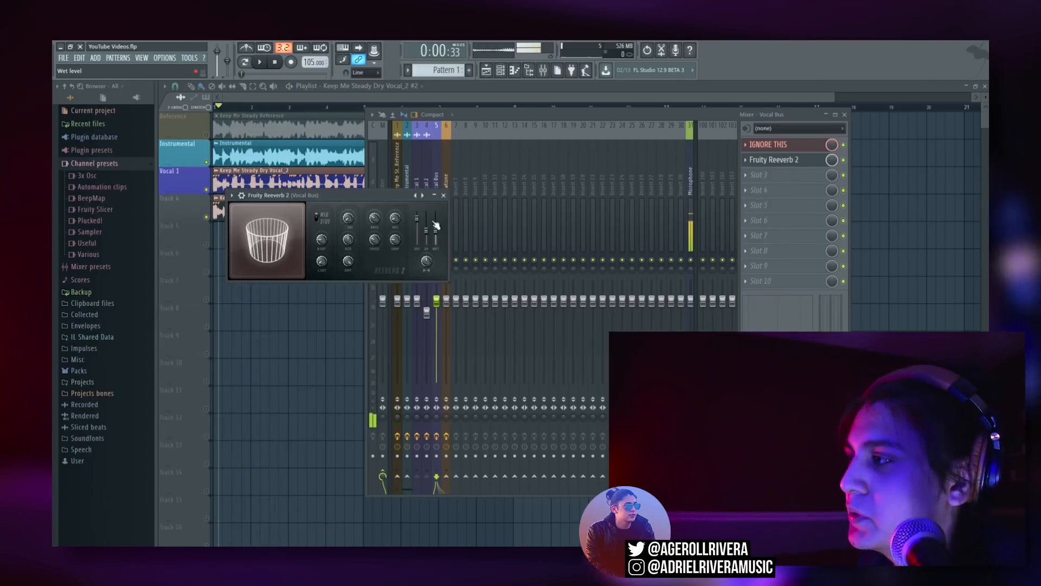
# - Increase the room size in the Vocal Bus reverb and play the mix to hear it
pyautogui.moveTo(388, 198); pyautogui.dragTo(485, 156)
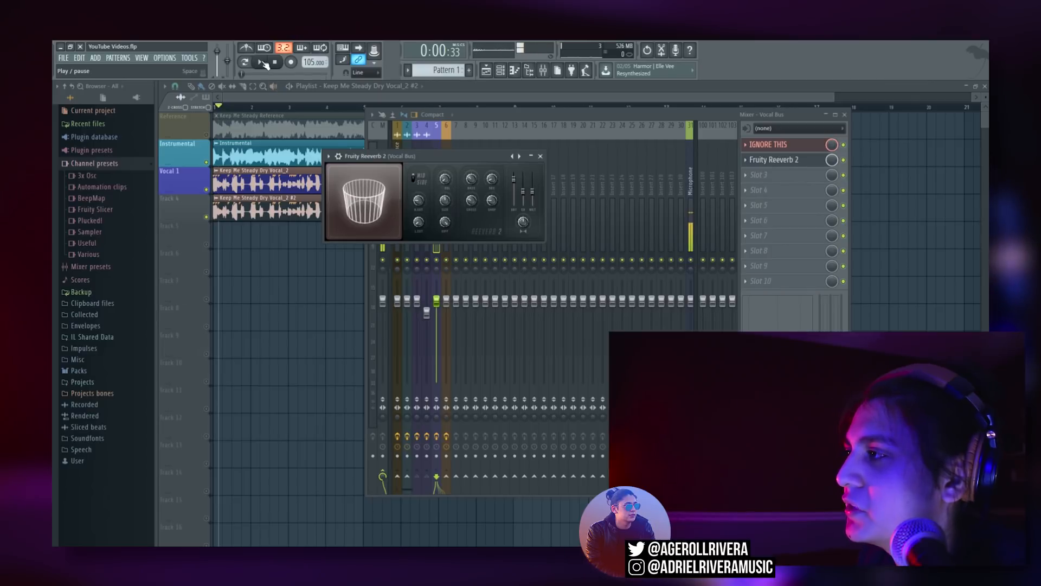
pyautogui.moveTo(446, 201)
pyautogui.mouseDown()
pyautogui.moveTo(446, 191)
pyautogui.moveTo(445, 228)
pyautogui.moveTo(444, 196)
pyautogui.mouseUp()
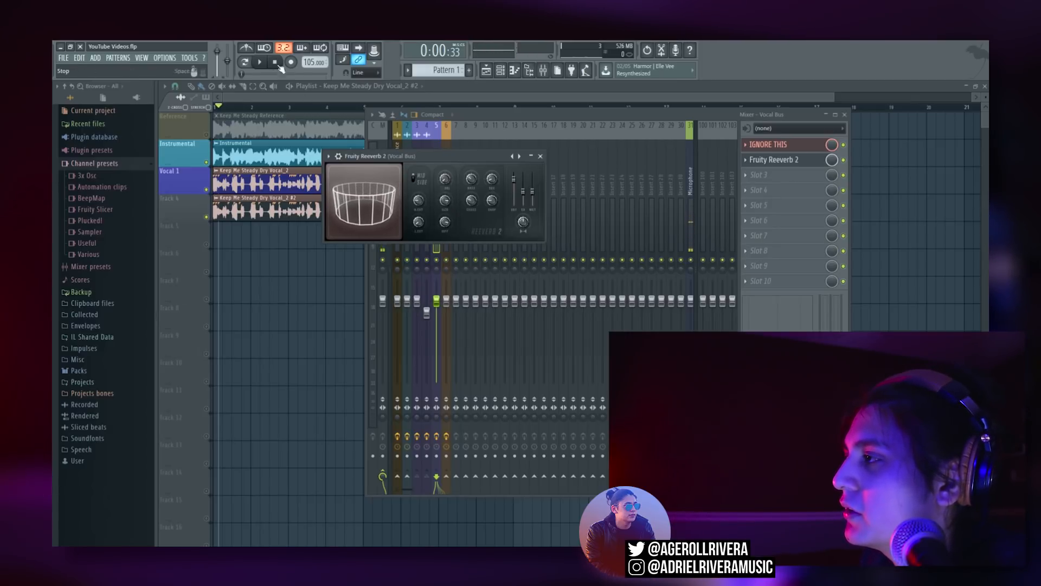
pyautogui.click(261, 62)
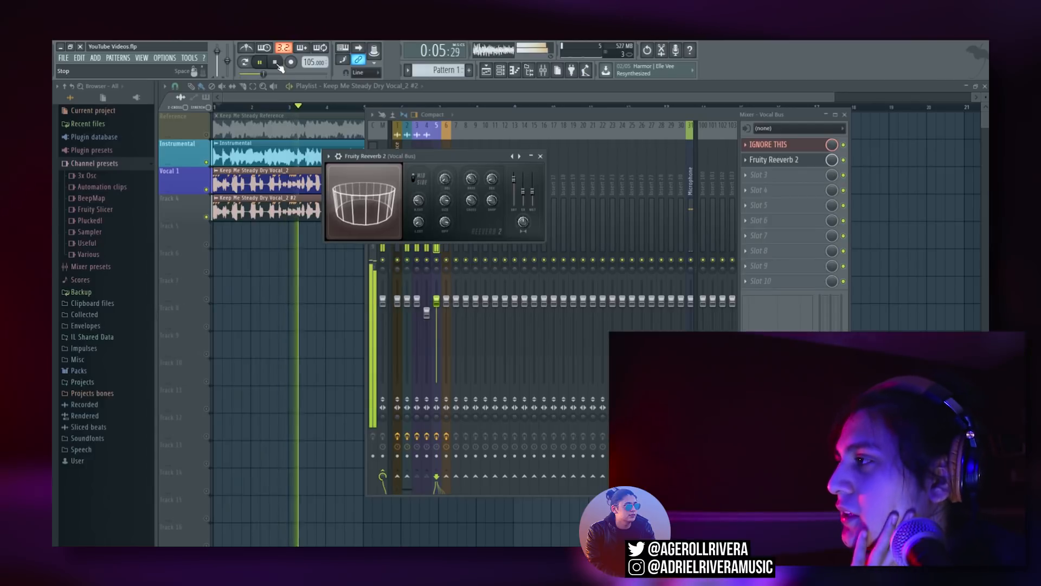
pyautogui.click(276, 62)
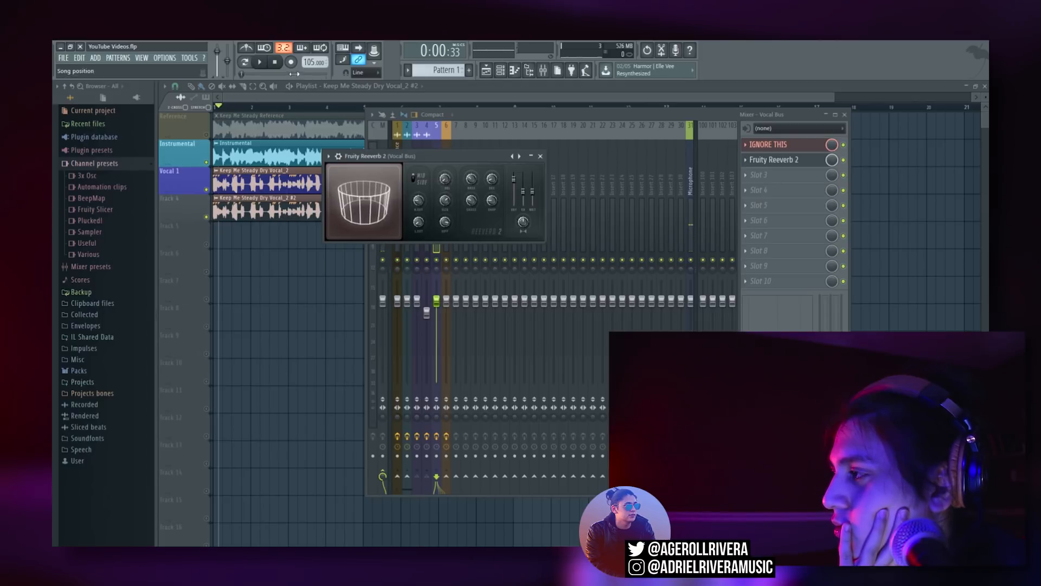
# - Lower the early reflections and wet levels of the Vocal Bus reverb and play the mix to check them
pyautogui.press('space')
pyautogui.click(276, 62)
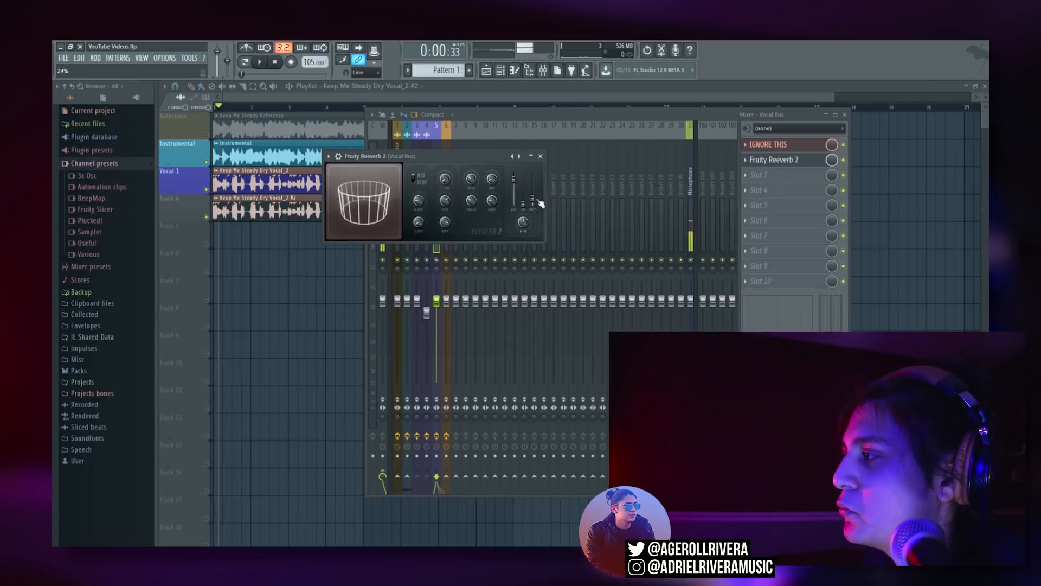
pyautogui.press('space')
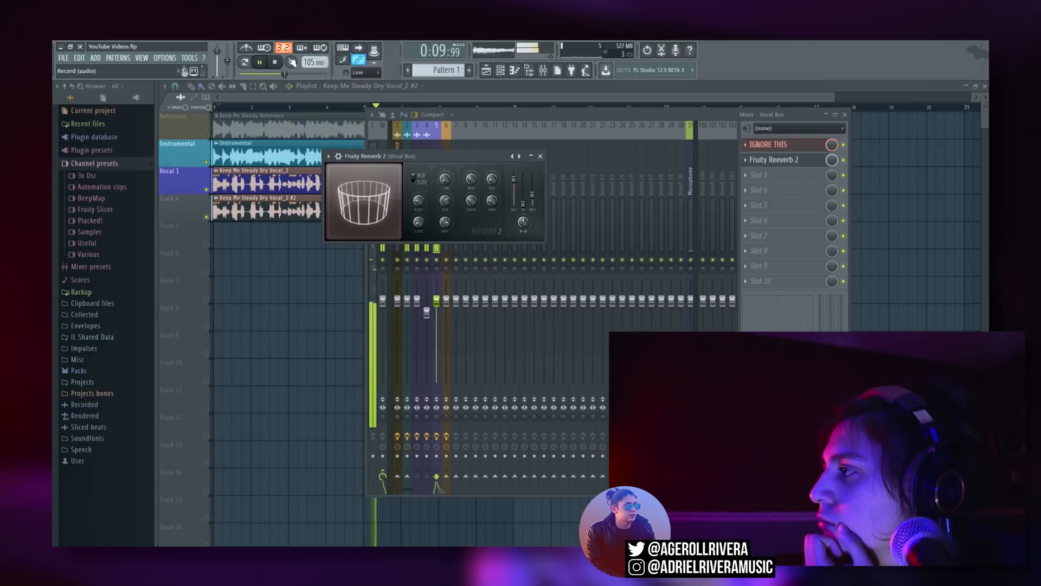
pyautogui.click(276, 63)
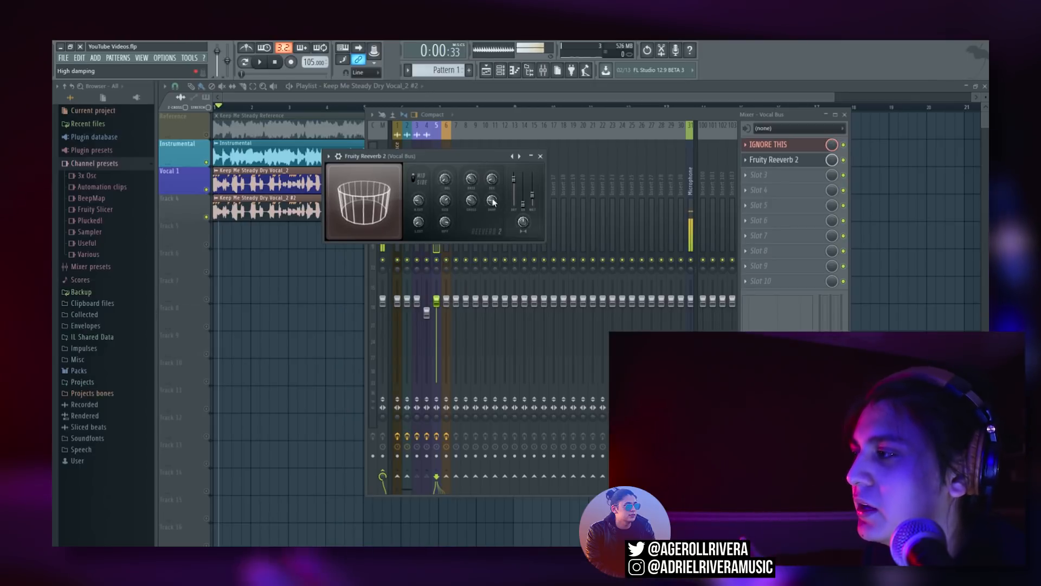
# - Set the reverb's high damping to 22.0 kHz, raise its wet level and play the mix to compare
pyautogui.moveTo(493, 202); pyautogui.dragTo(492, 202)
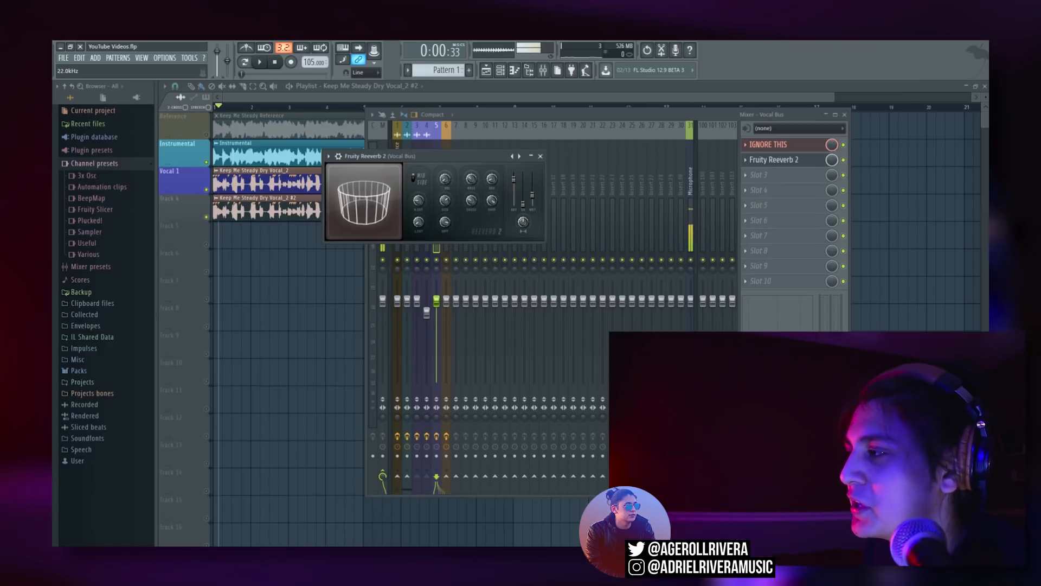
pyautogui.click(260, 62)
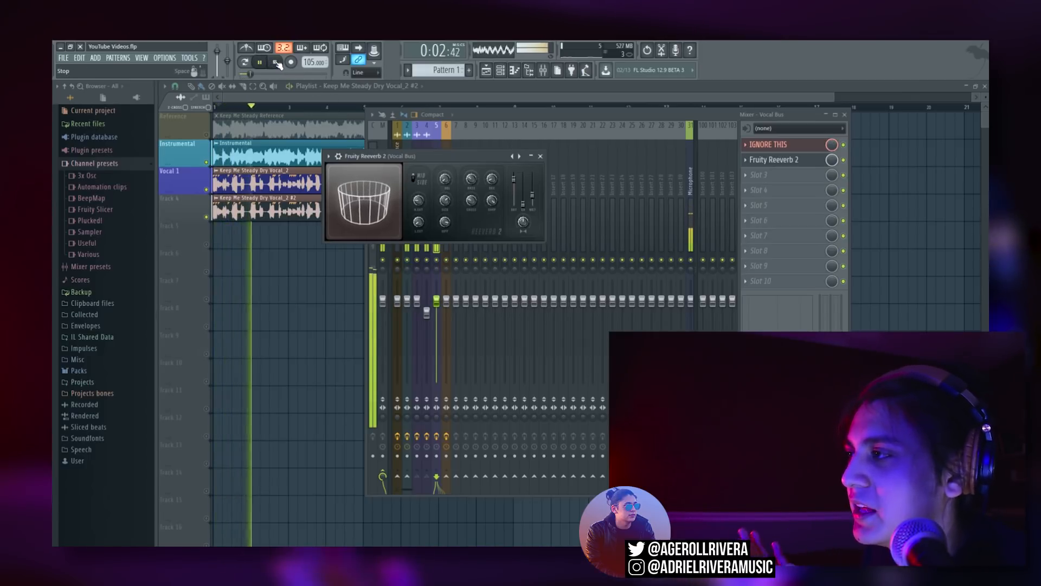
pyautogui.click(275, 63)
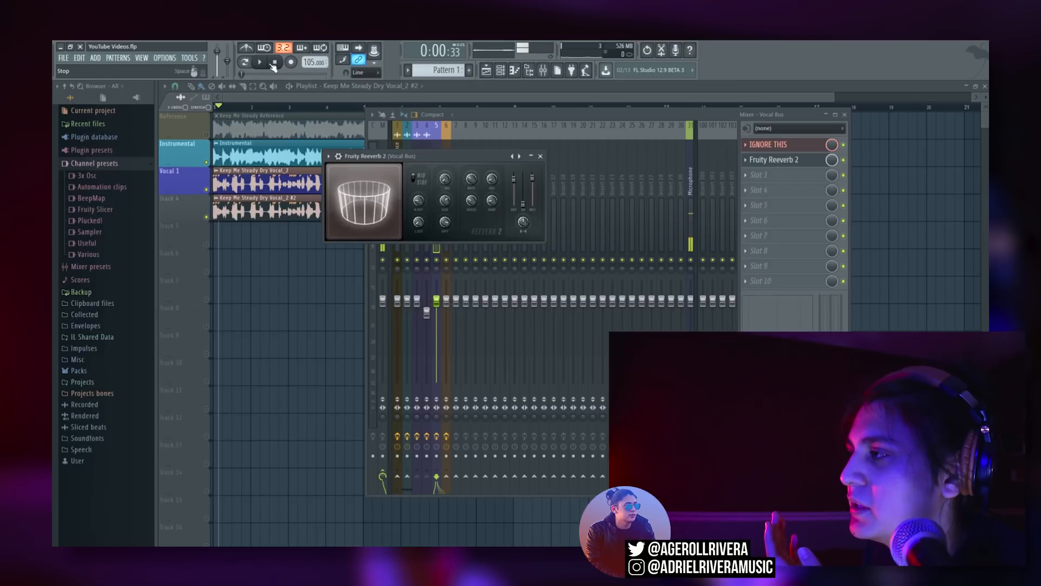
pyautogui.click(265, 63)
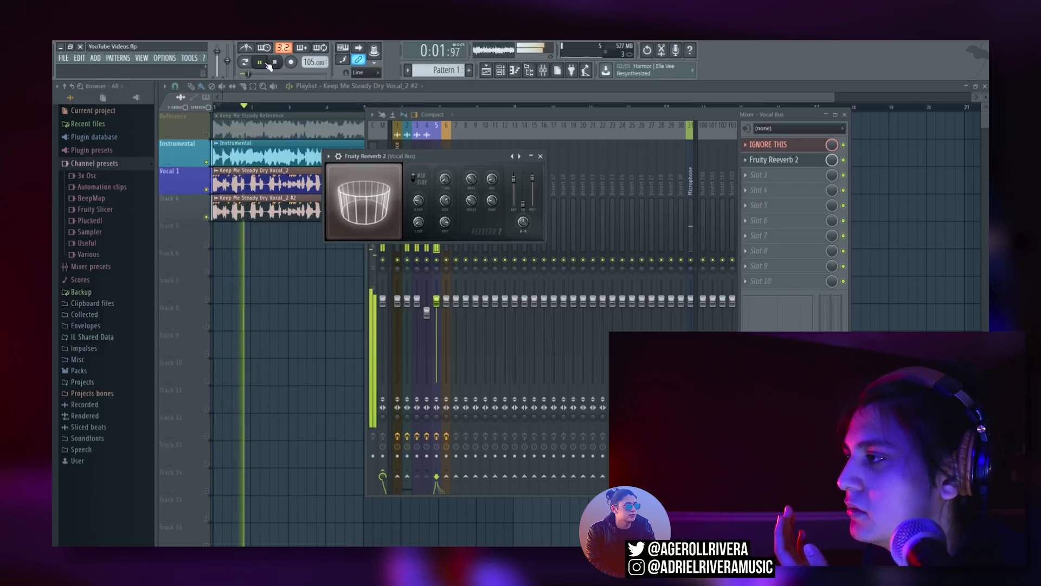
pyautogui.click(275, 63)
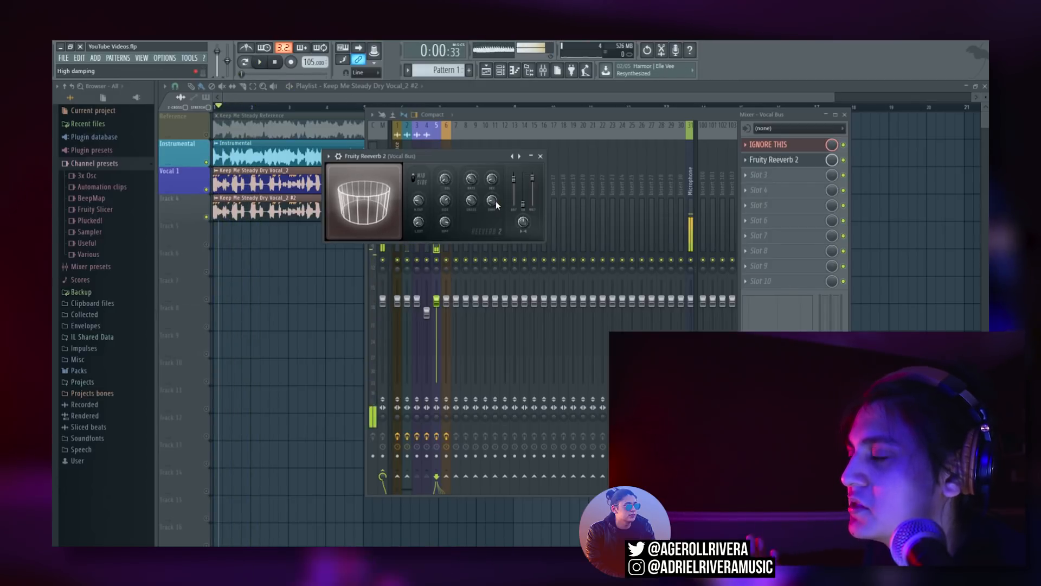
# - Reduce the reverb's wet level to about 26% and play the mix
pyautogui.moveTo(532, 178); pyautogui.dragTo(493, 195)
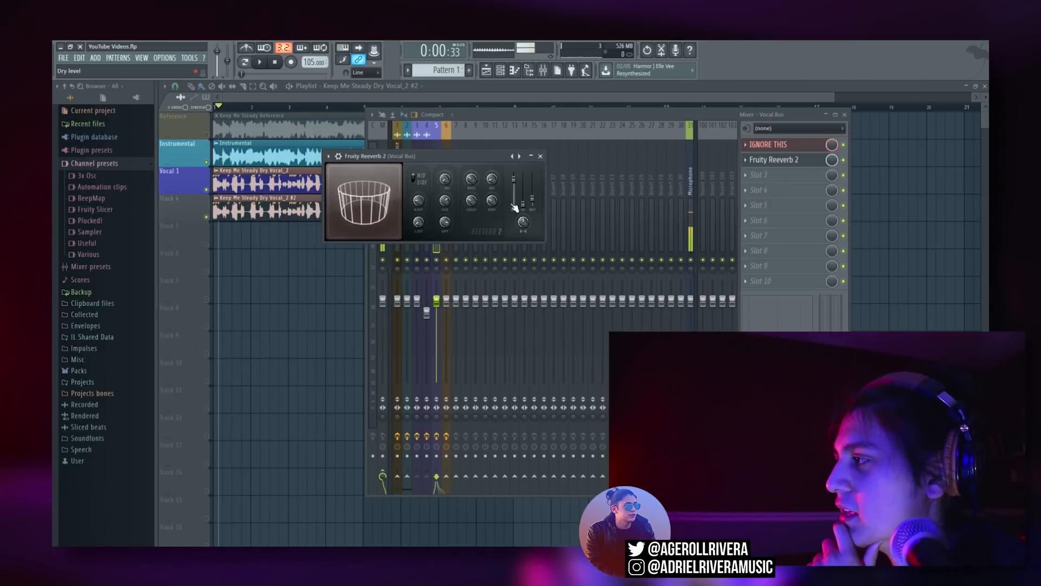
pyautogui.press('space')
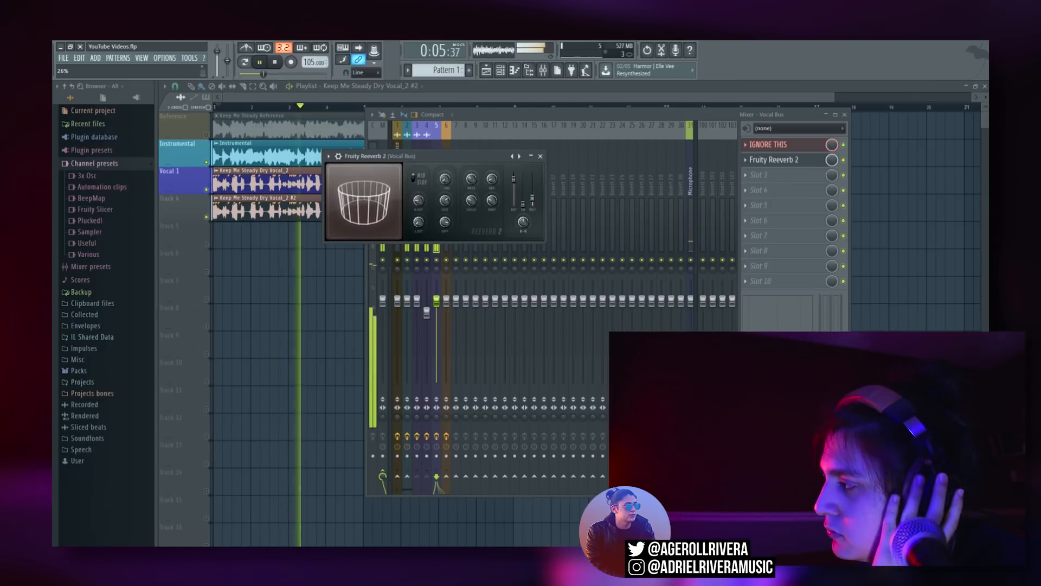
pyautogui.click(275, 63)
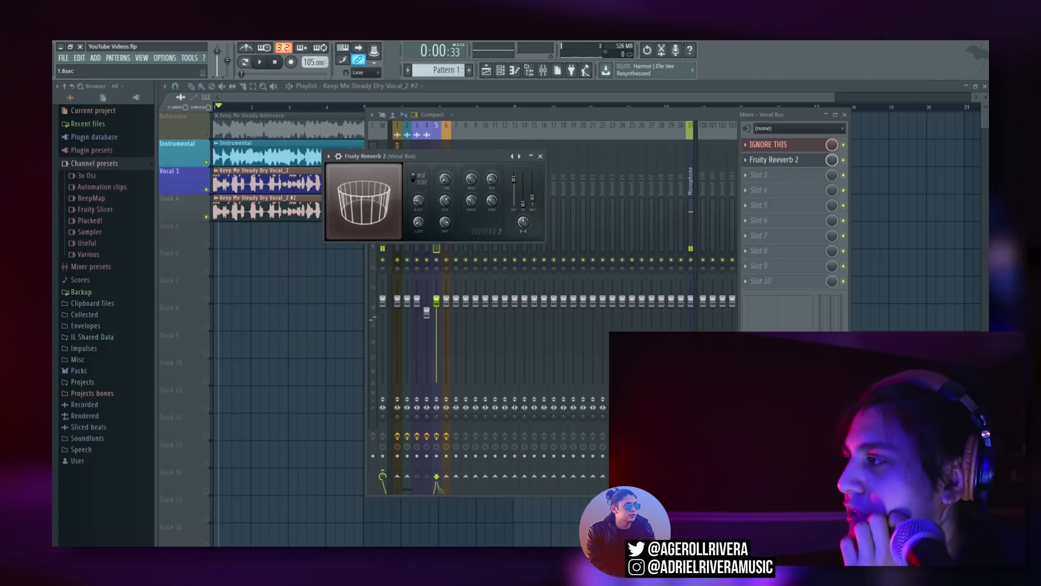
# - Adjust the reverb's decay time, play the mix to check it and close the reverb window
pyautogui.moveTo(492, 181); pyautogui.dragTo(492, 176)
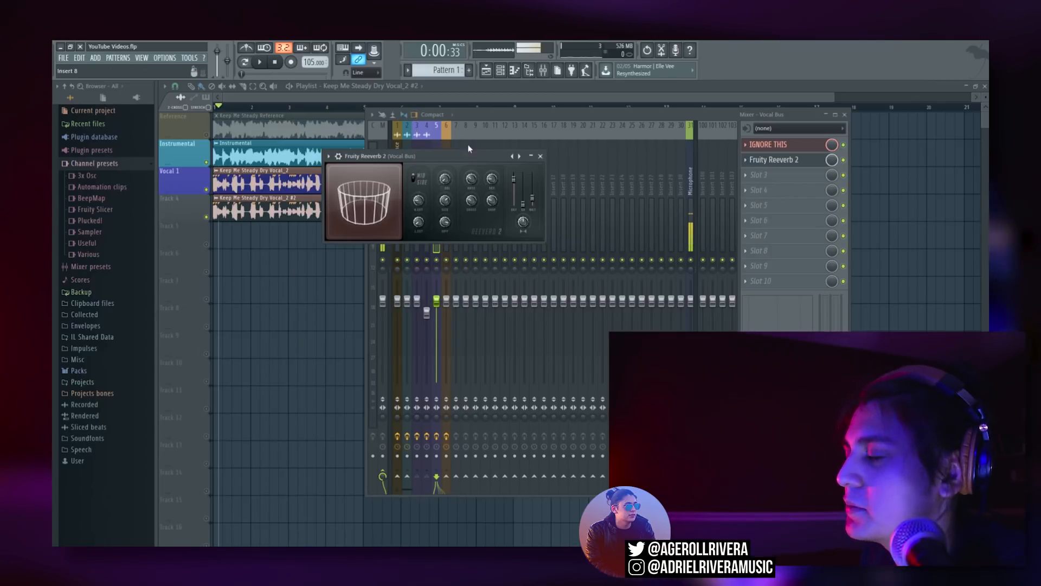
pyautogui.click(262, 62)
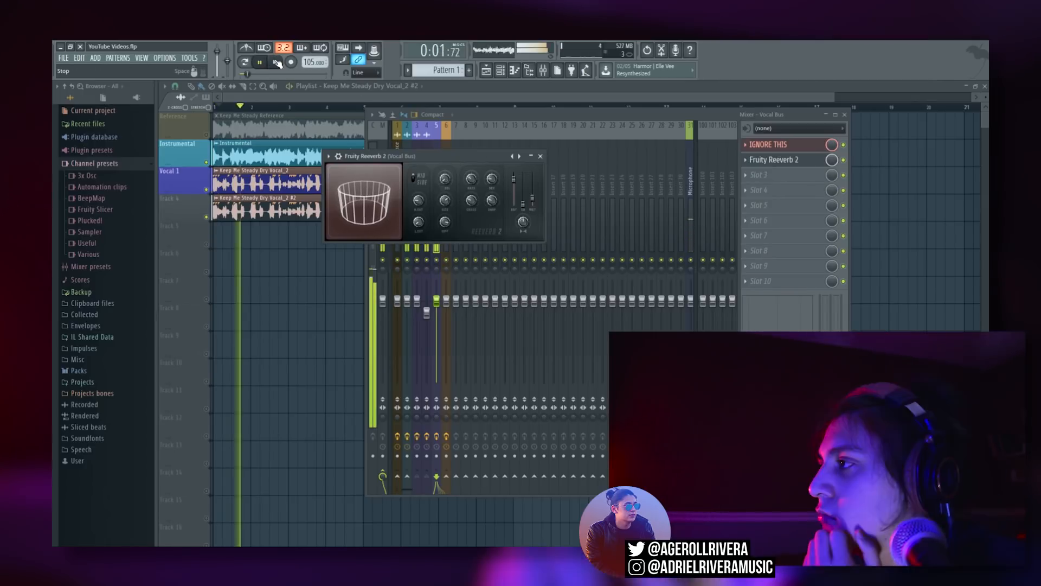
pyautogui.click(276, 62)
pyautogui.click(263, 62)
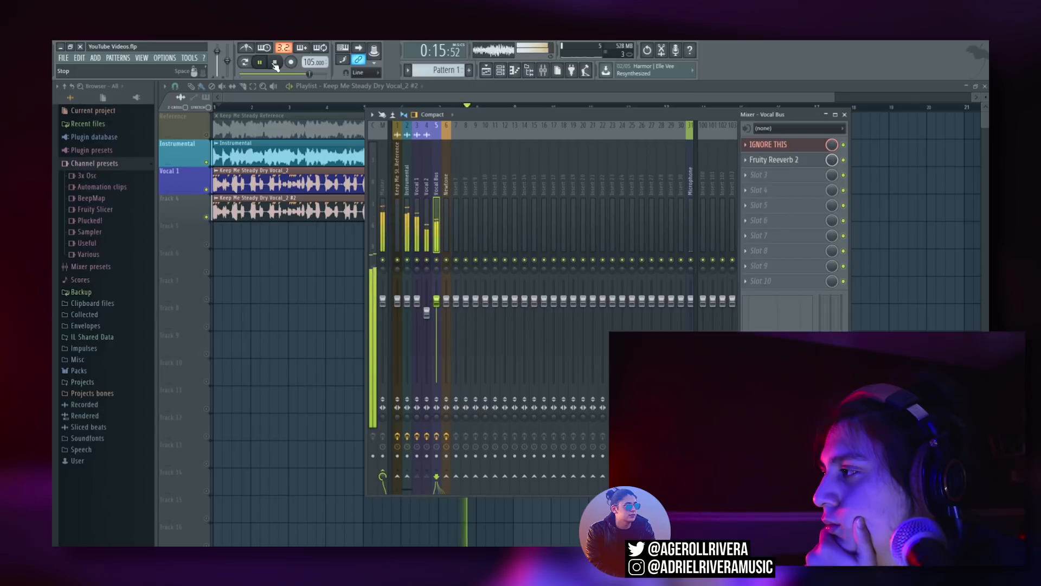
pyautogui.click(276, 64)
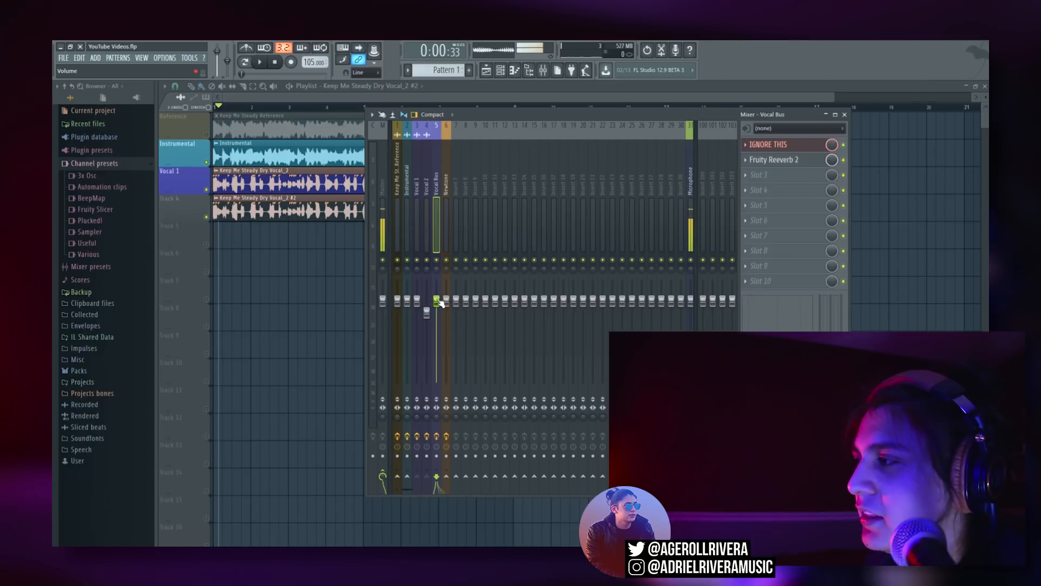
# - Raise the mixer volumes of Vocal 1, Vocal 2 and the Vocal Bus, and play the mix to balance them
pyautogui.click(416, 189)
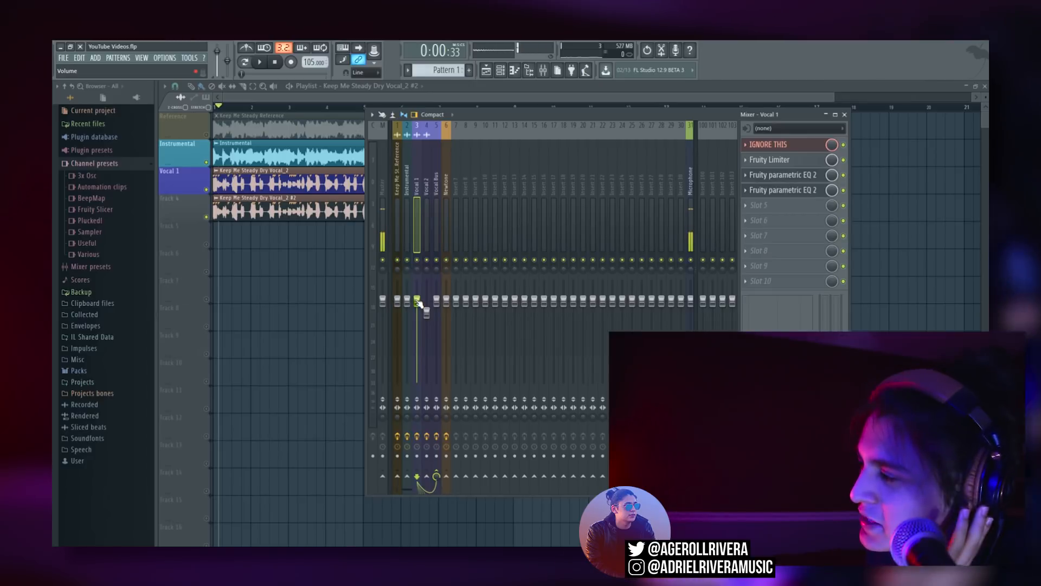
pyautogui.moveTo(417, 300); pyautogui.dragTo(417, 296)
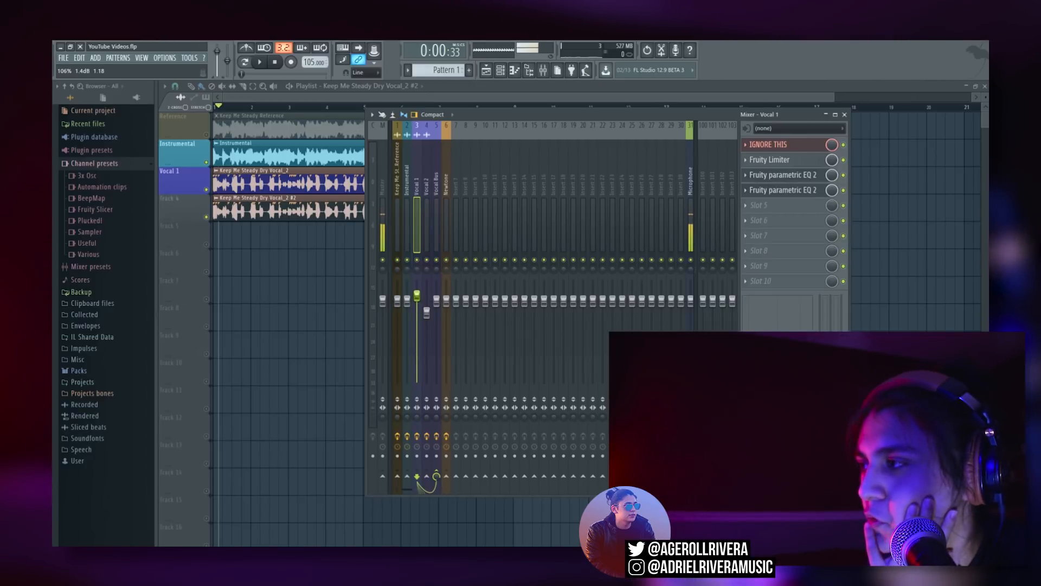
pyautogui.click(427, 313)
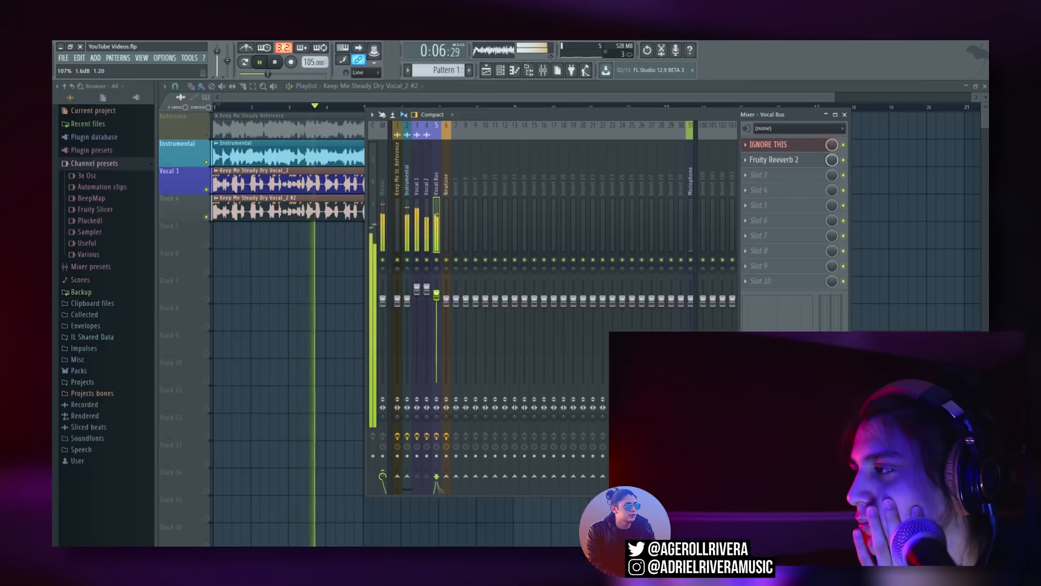
pyautogui.click(275, 63)
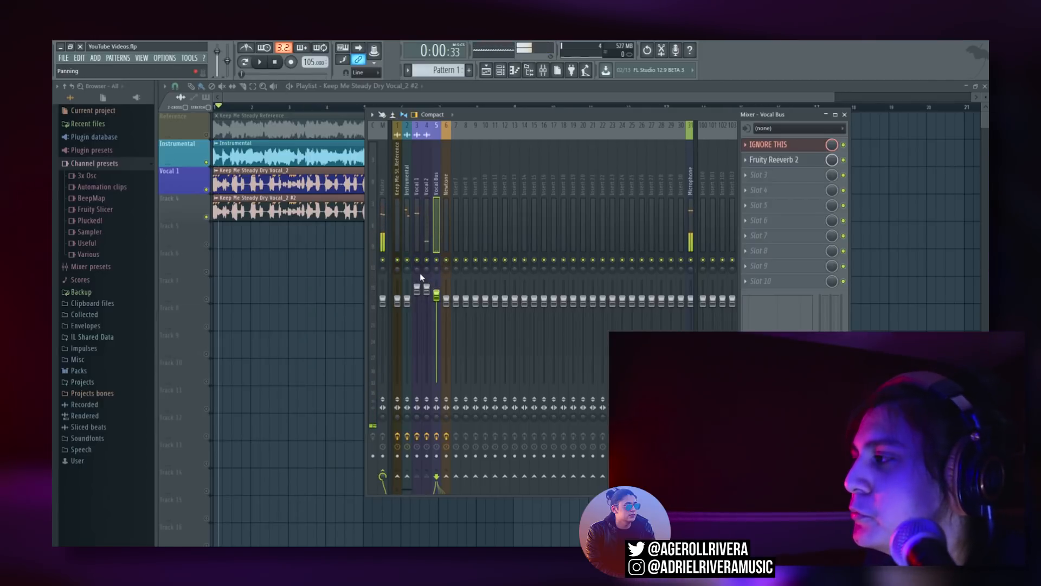
pyautogui.click(265, 63)
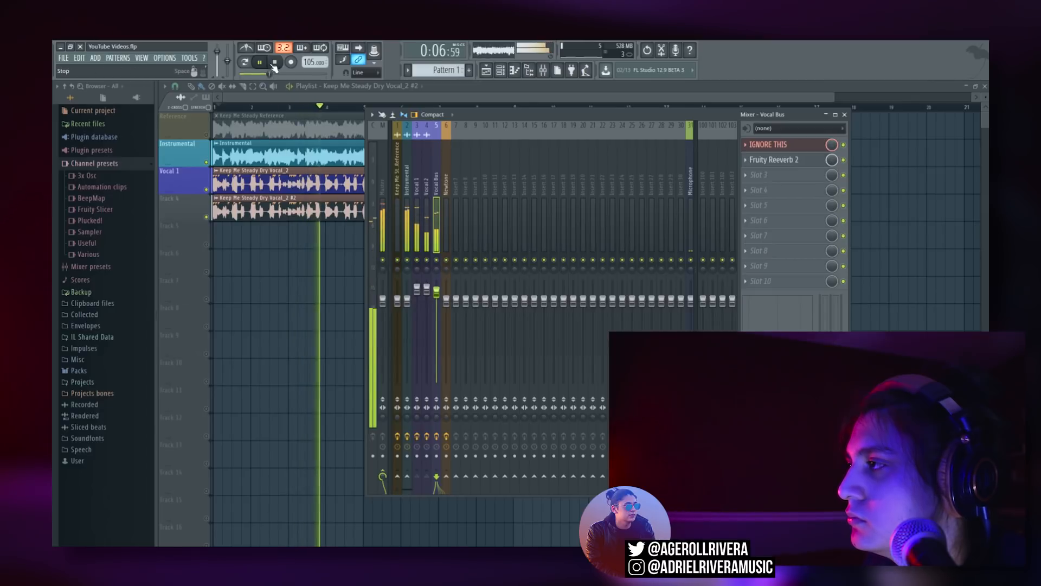
pyautogui.press('space')
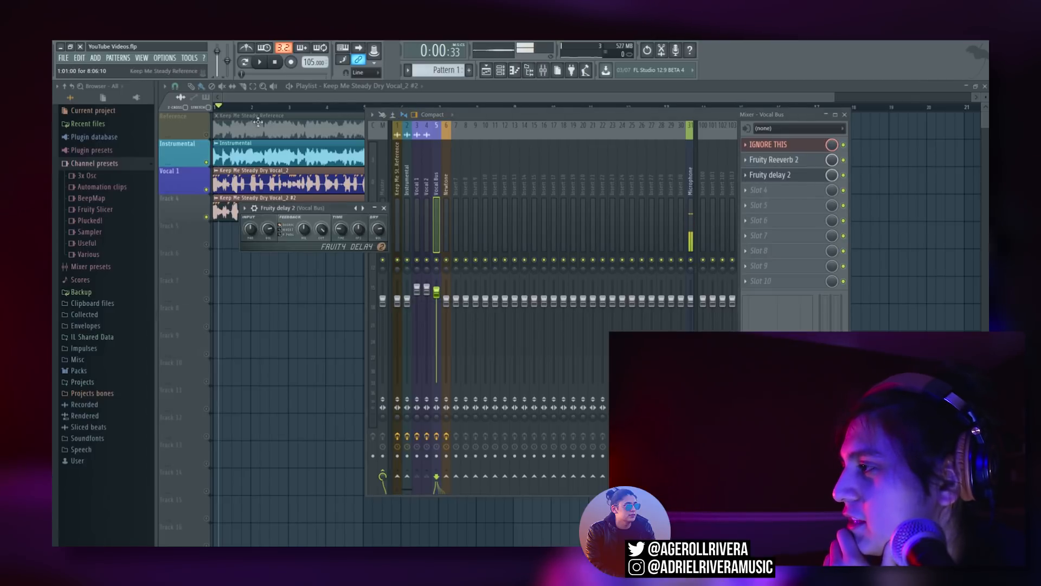
# - Add Fruity delay 2 to the third effect slot of the Vocal Bus, adjust its time to about 4:00 and play the mix
pyautogui.moveTo(336, 208); pyautogui.dragTo(324, 168)
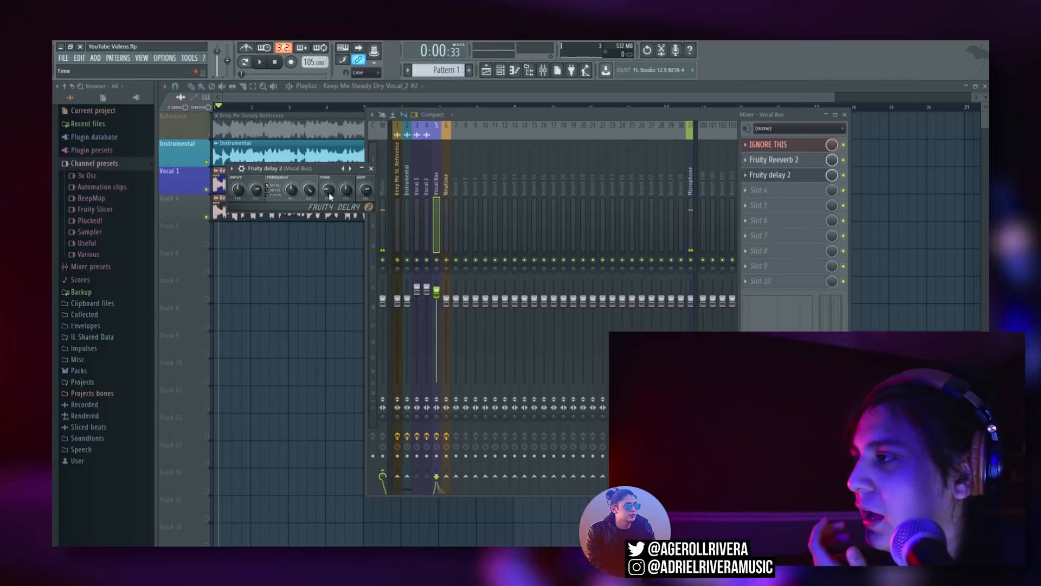
pyautogui.moveTo(328, 193); pyautogui.dragTo(328, 188)
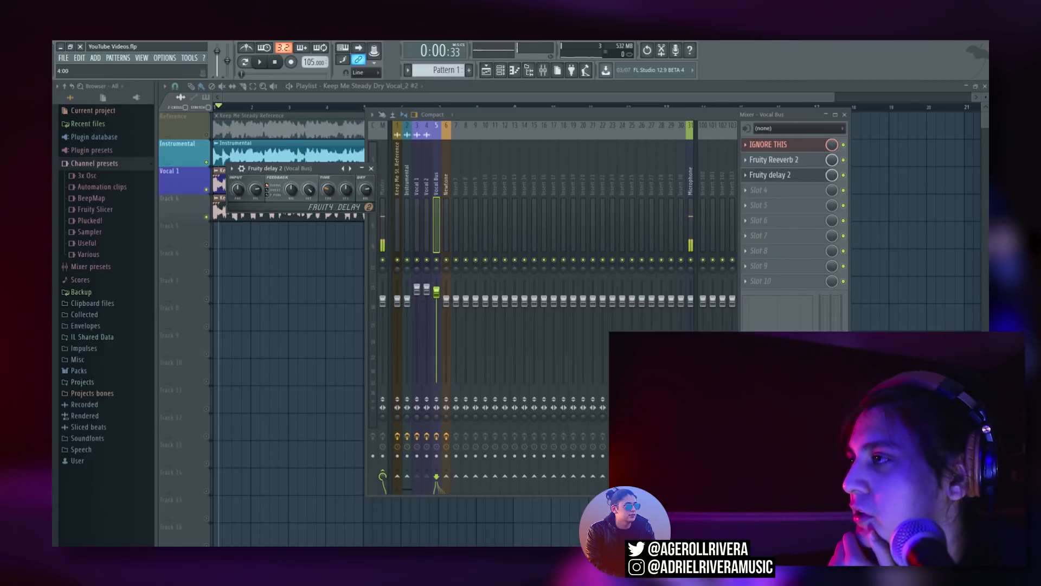
pyautogui.moveTo(329, 188); pyautogui.dragTo(329, 186)
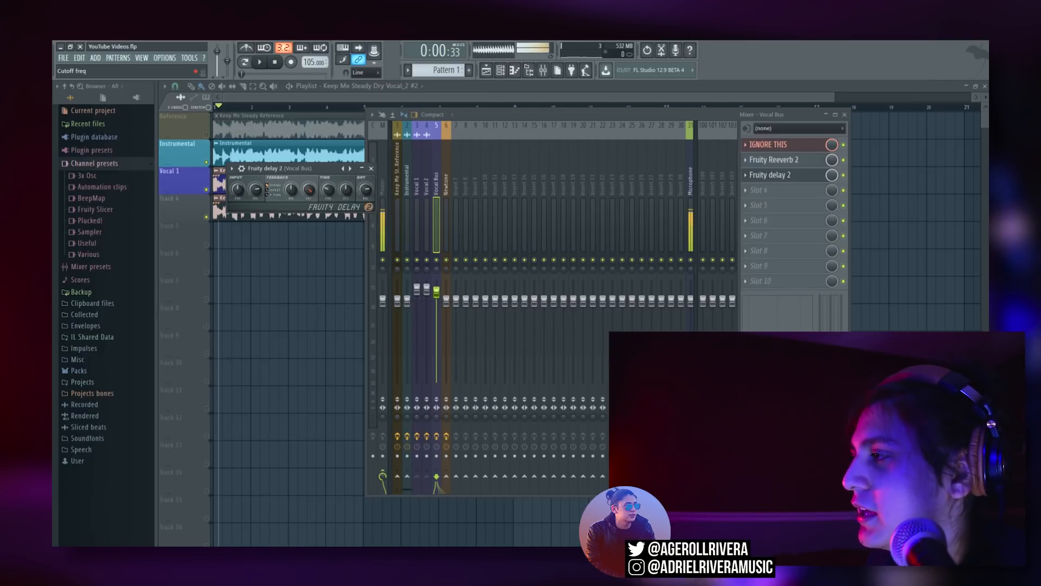
pyautogui.click(260, 62)
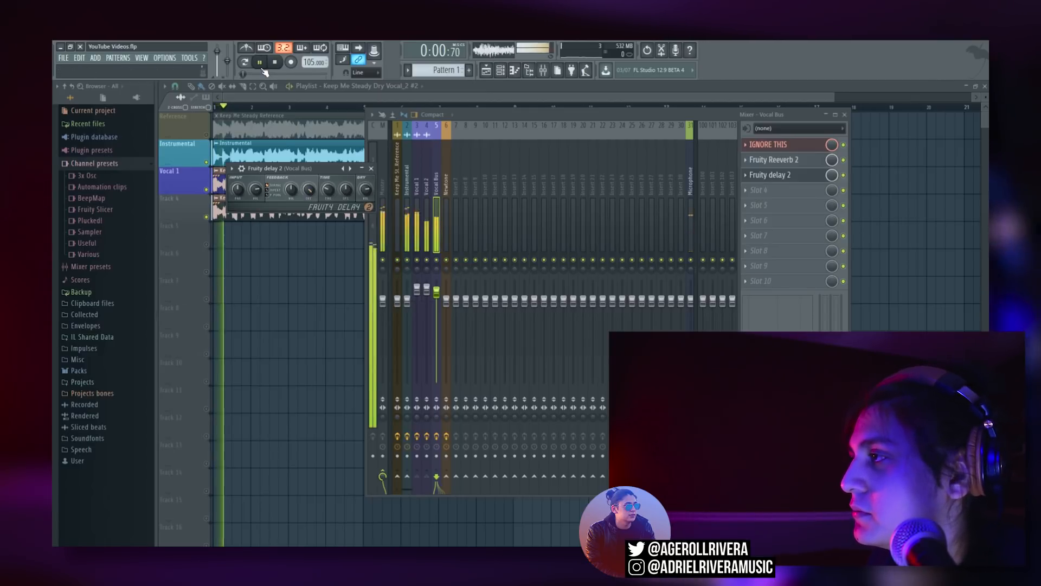
pyautogui.click(277, 64)
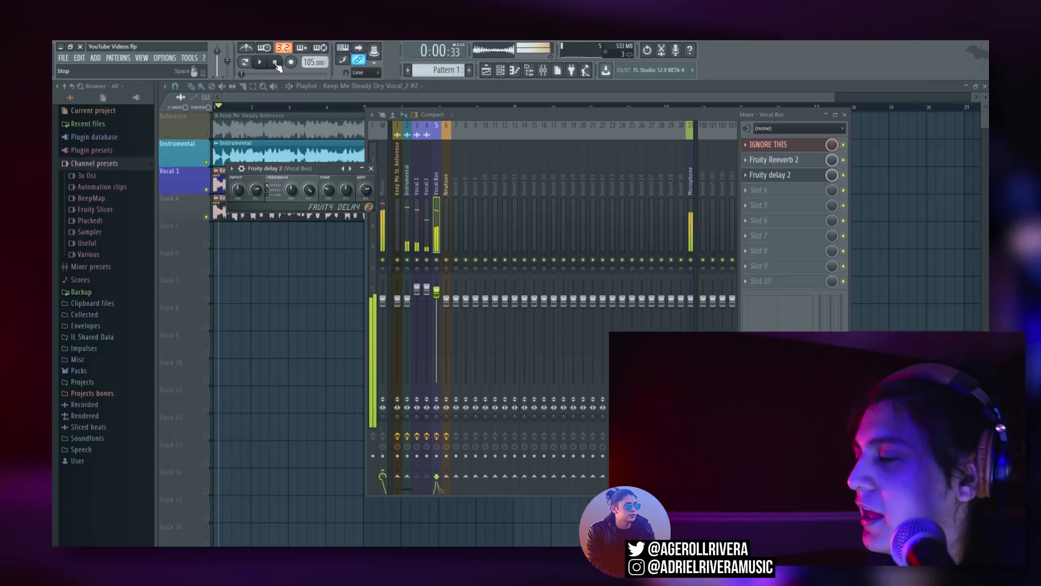
pyautogui.click(277, 63)
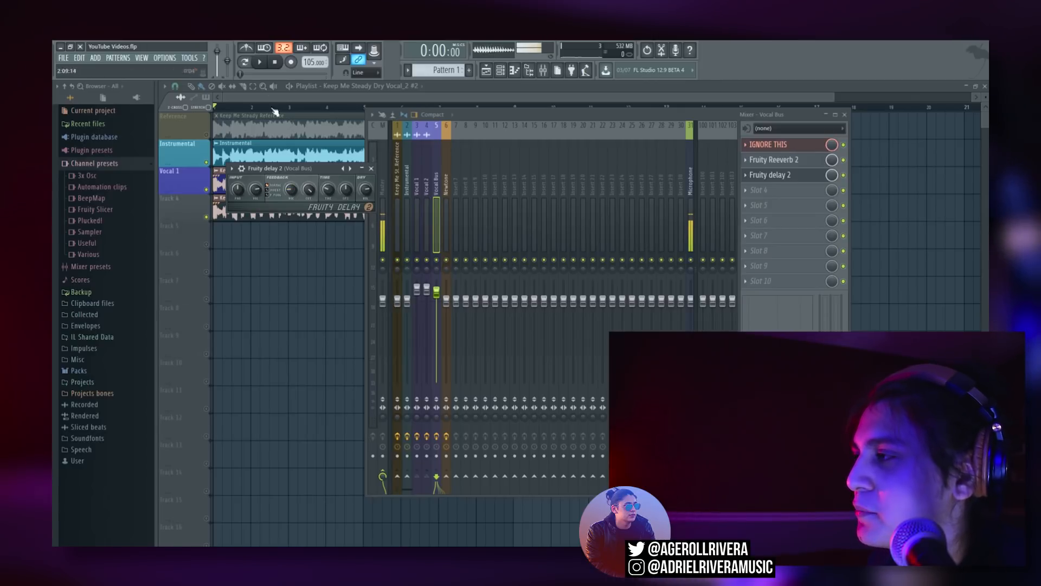
# - Adjust the delay's feedback level and cutoff frequency while playing the mix from the start to hear the echoes
pyautogui.press('space')
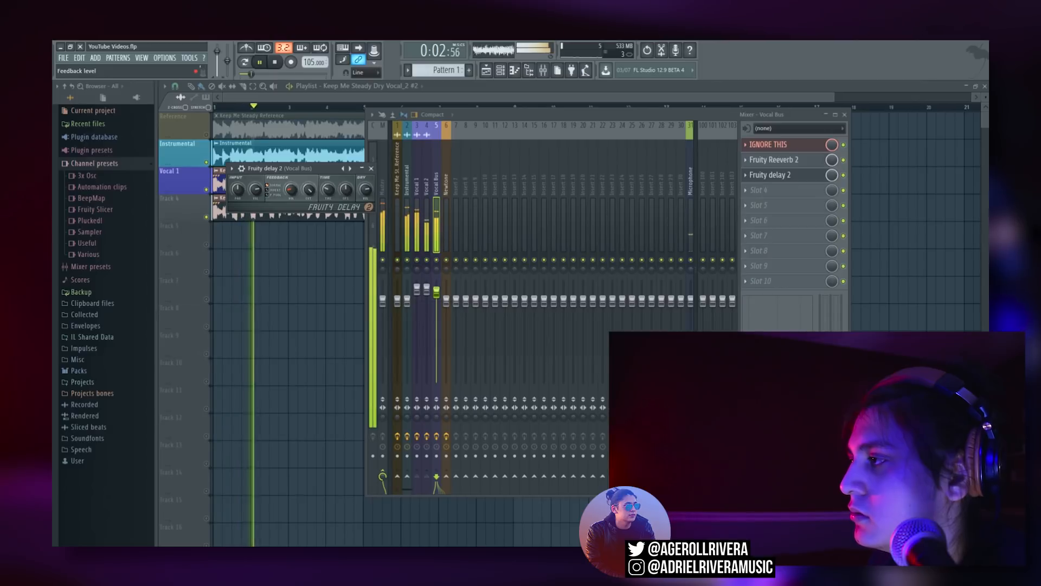
pyautogui.press('space')
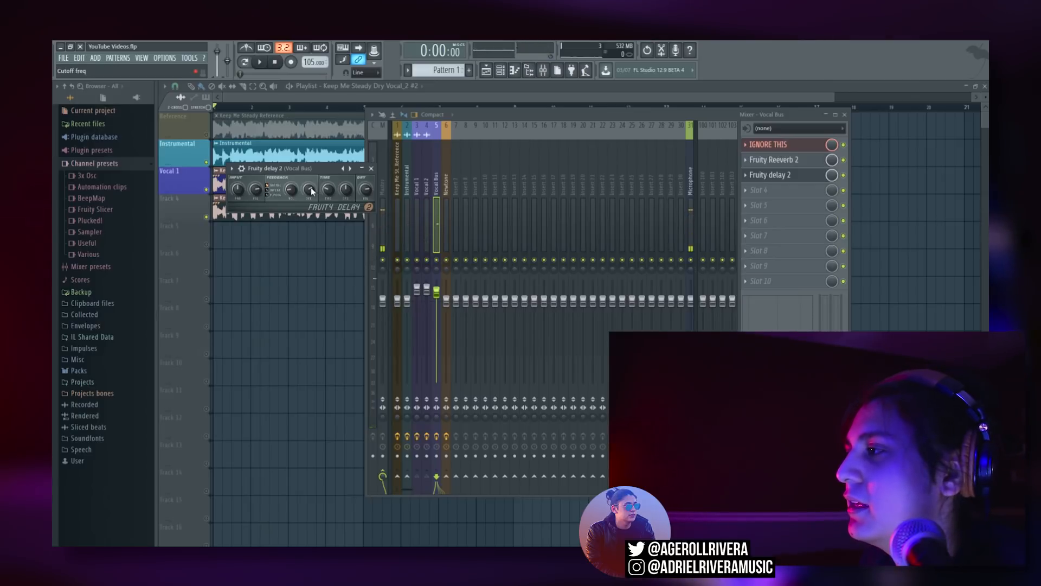
pyautogui.moveTo(310, 190); pyautogui.dragTo(310, 190)
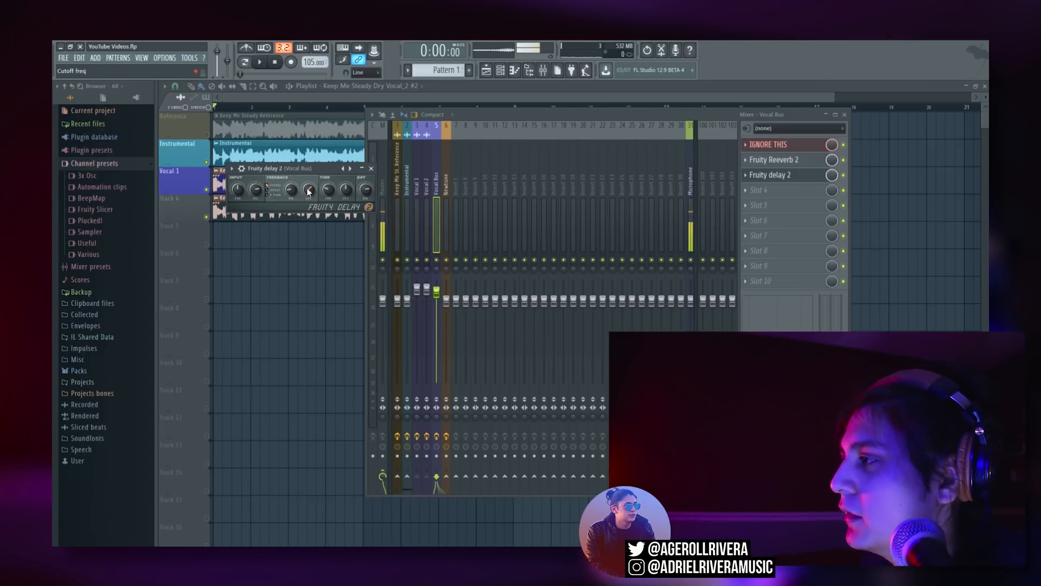
pyautogui.click(261, 62)
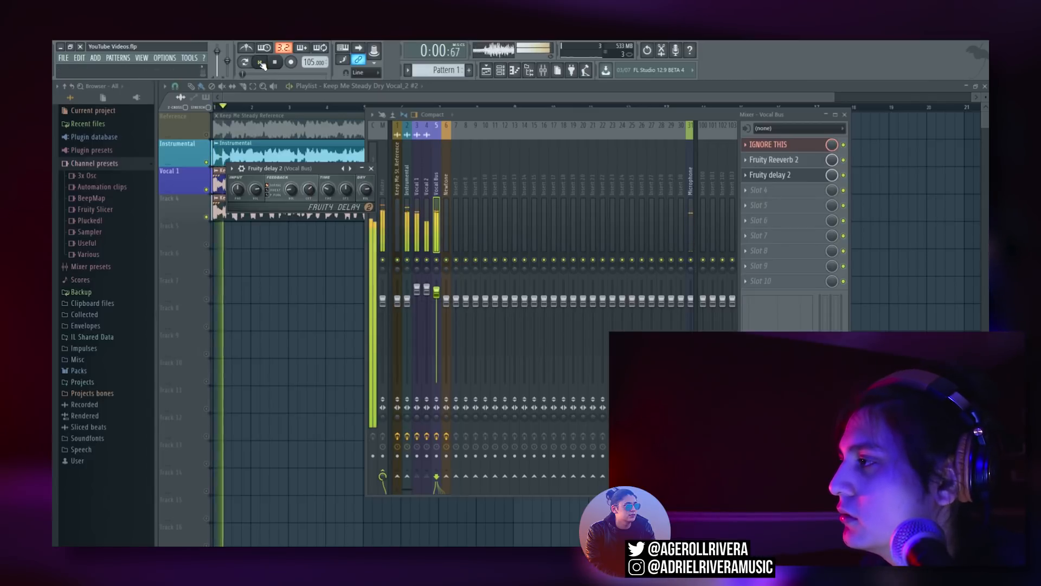
# - Lower the mix level of Fruity delay 2 on the Vocal Bus to about 19%, playing the mix and adjusting the delay time along the way
pyautogui.press('space')
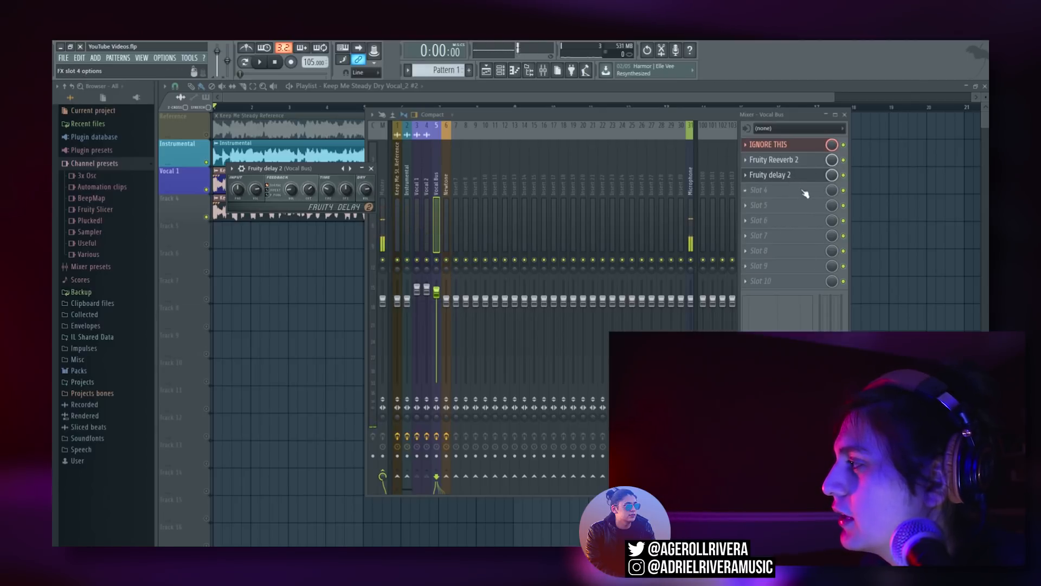
pyautogui.click(829, 177)
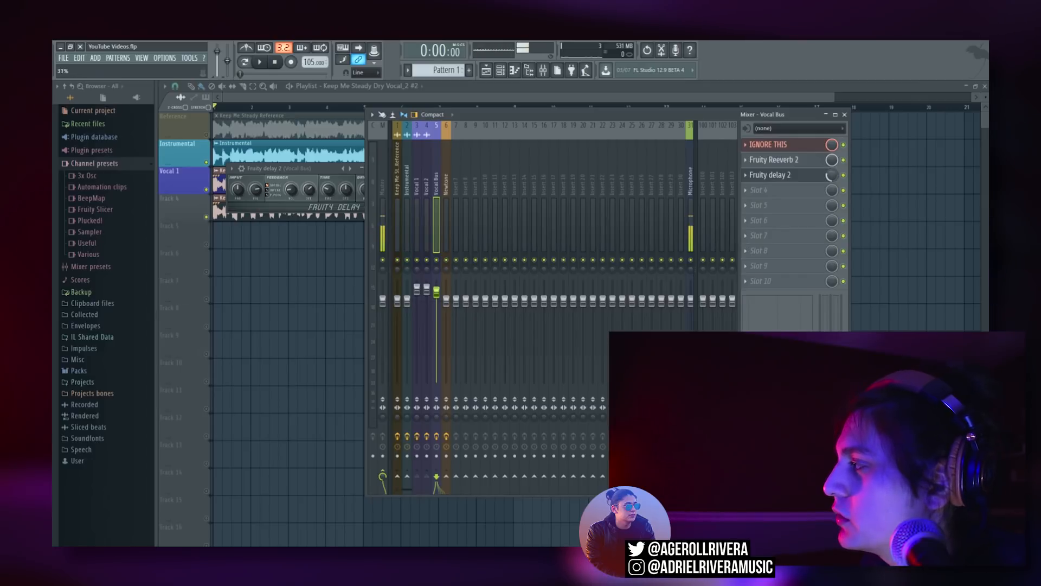
pyautogui.click(262, 62)
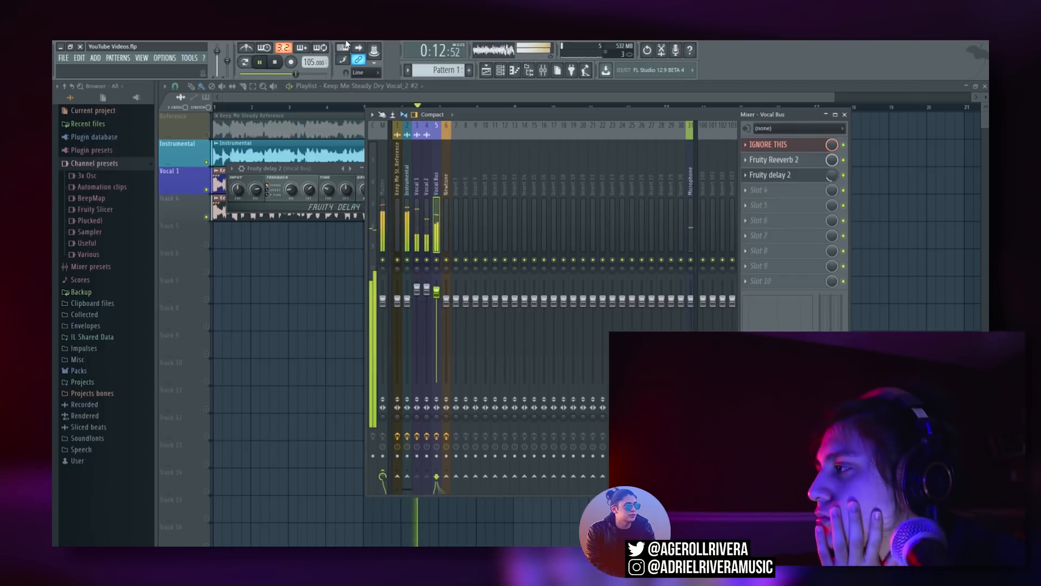
pyautogui.click(334, 169)
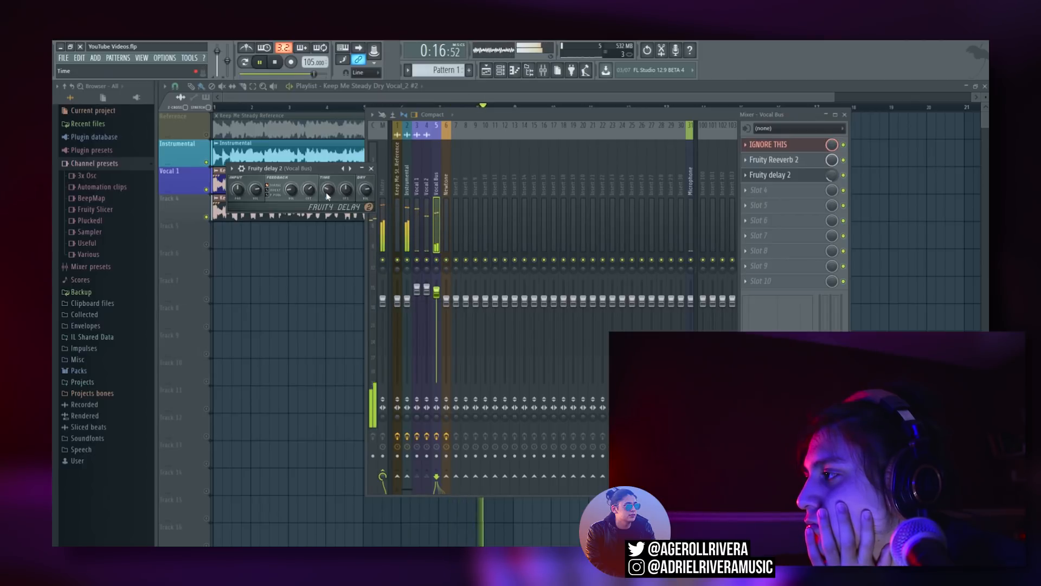
pyautogui.click(275, 62)
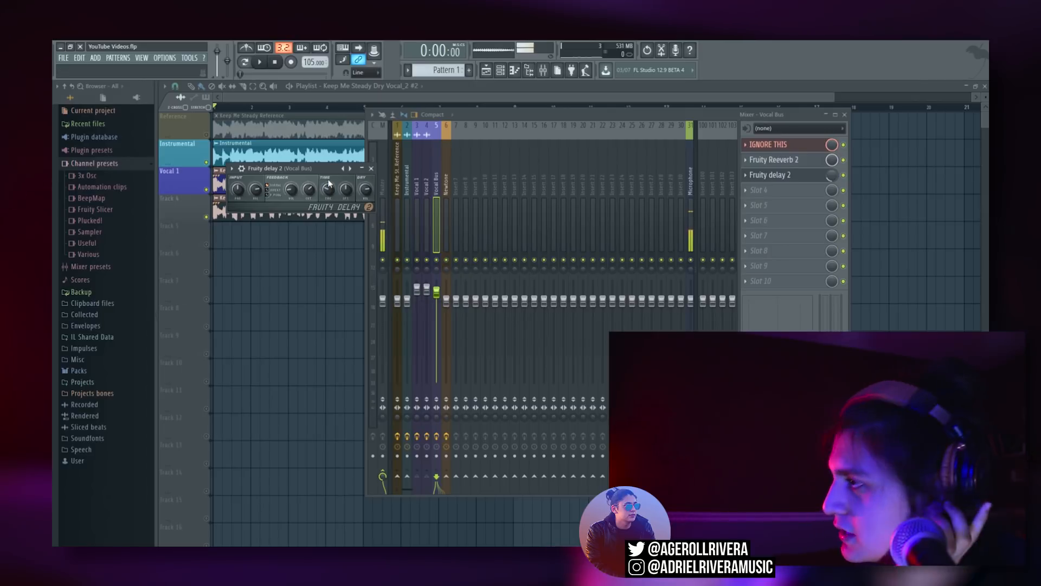
pyautogui.moveTo(333, 192); pyautogui.dragTo(333, 183)
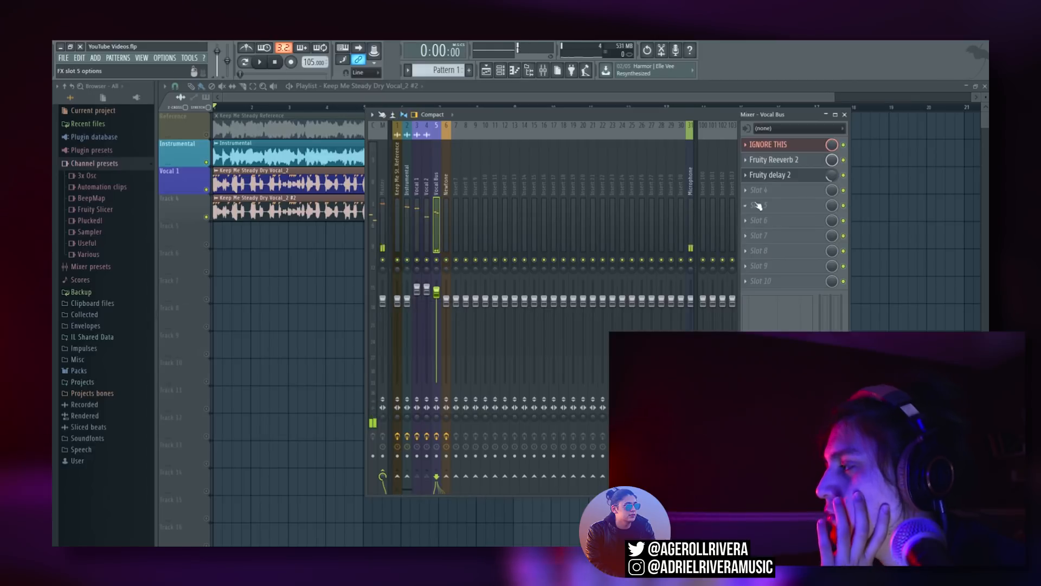
pyautogui.moveTo(829, 183); pyautogui.dragTo(828, 211)
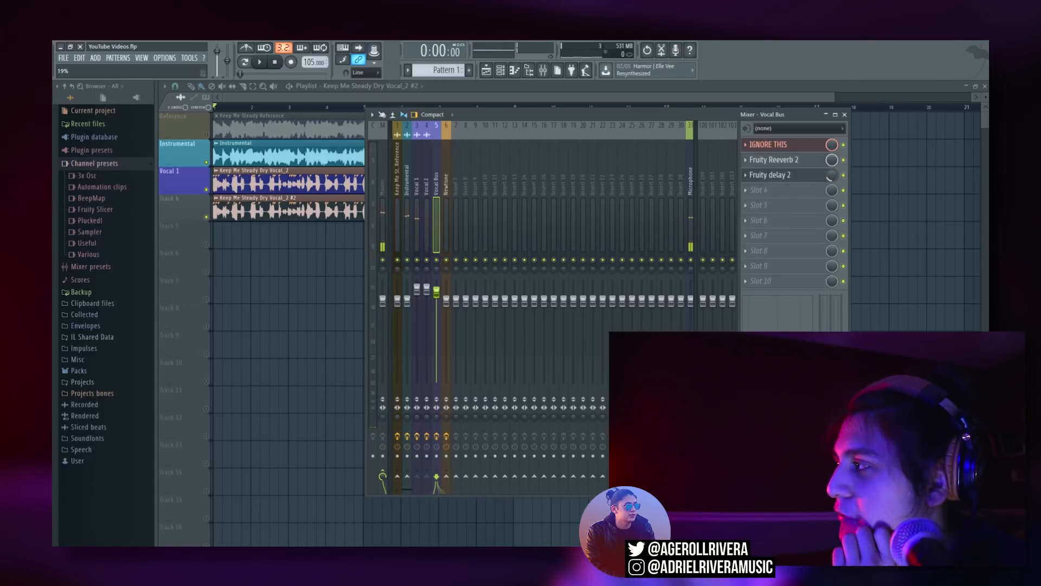
# - Solo the Reference track in the playlist and play it from the start to compare it with the mix
pyautogui.rightClick(206, 135)
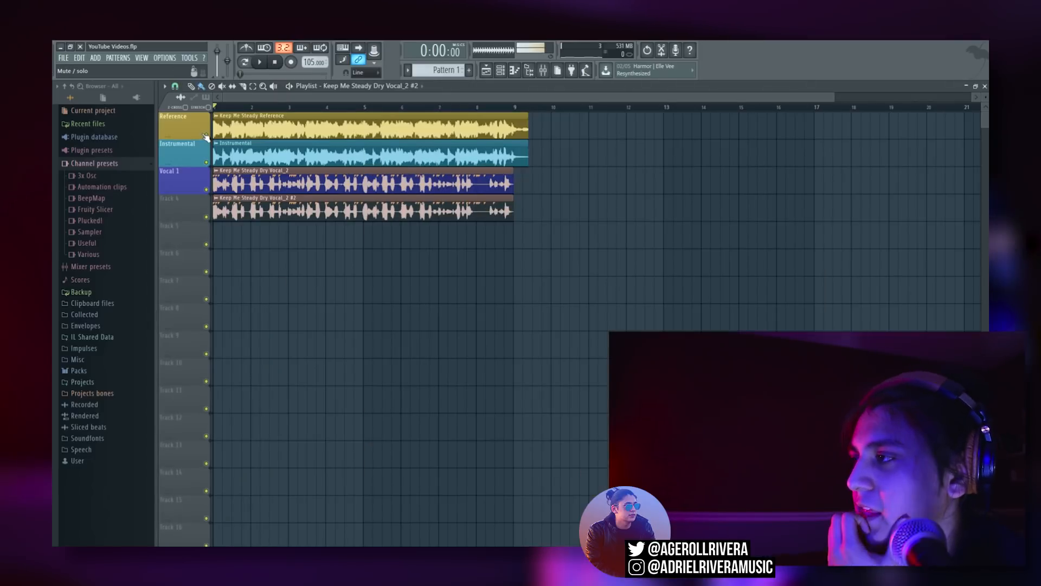
pyautogui.rightClick(207, 135)
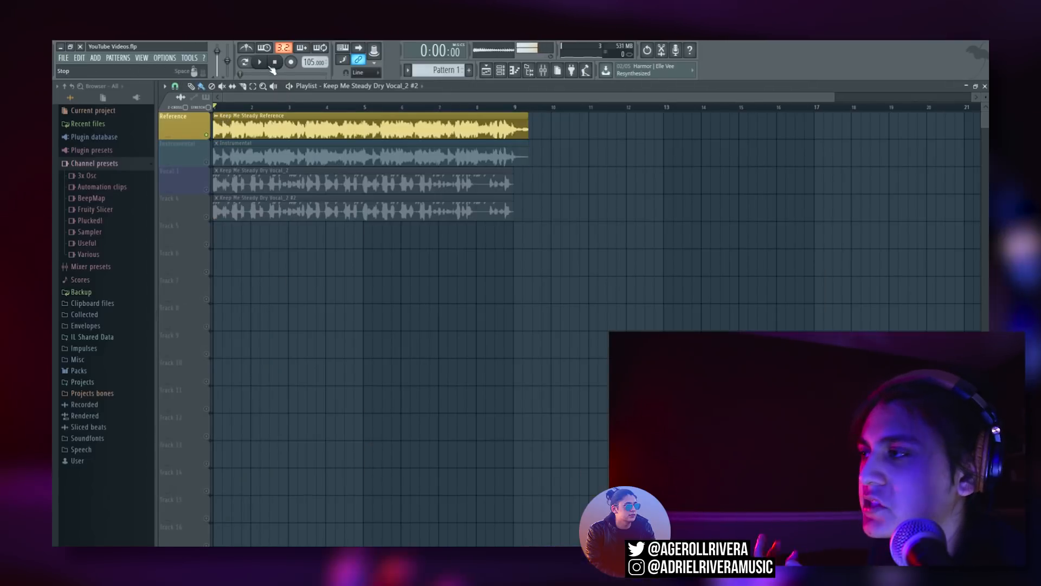
pyautogui.click(261, 62)
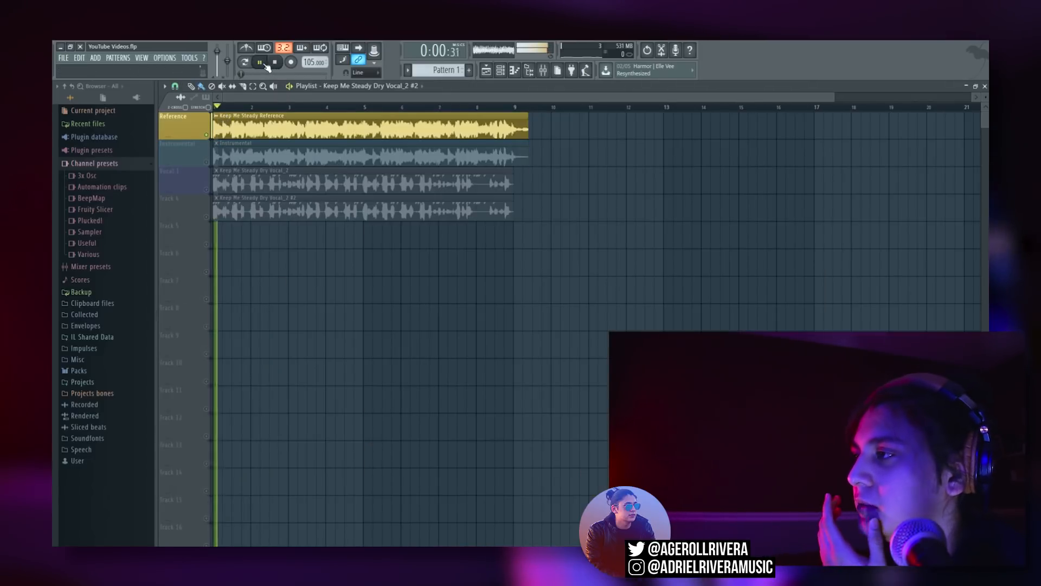
pyautogui.click(275, 61)
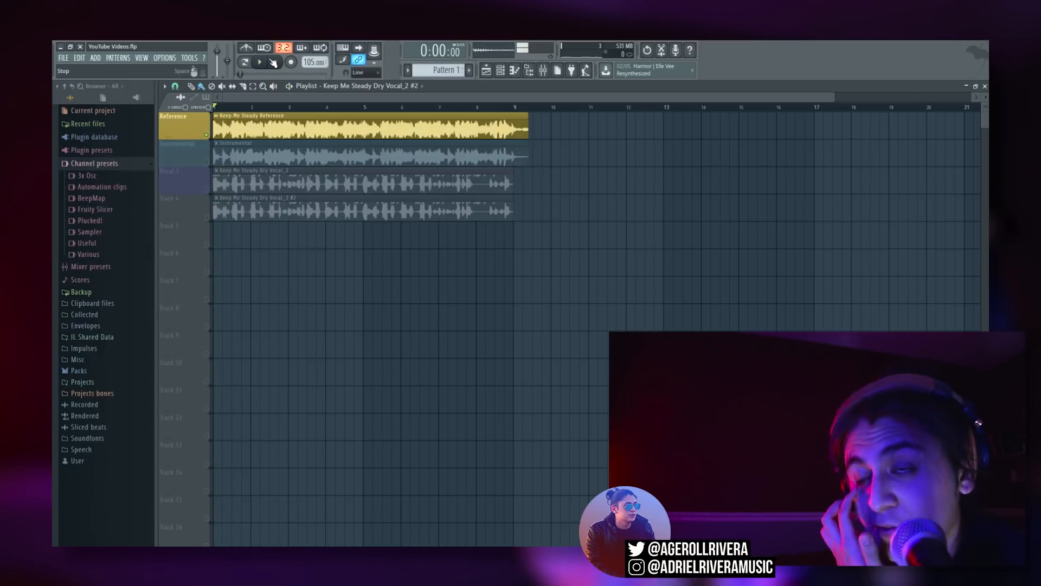
# - Unmute the Instrumental and both vocal tracks in the playlist and mute the Reference track
pyautogui.click(207, 217)
pyautogui.click(207, 189)
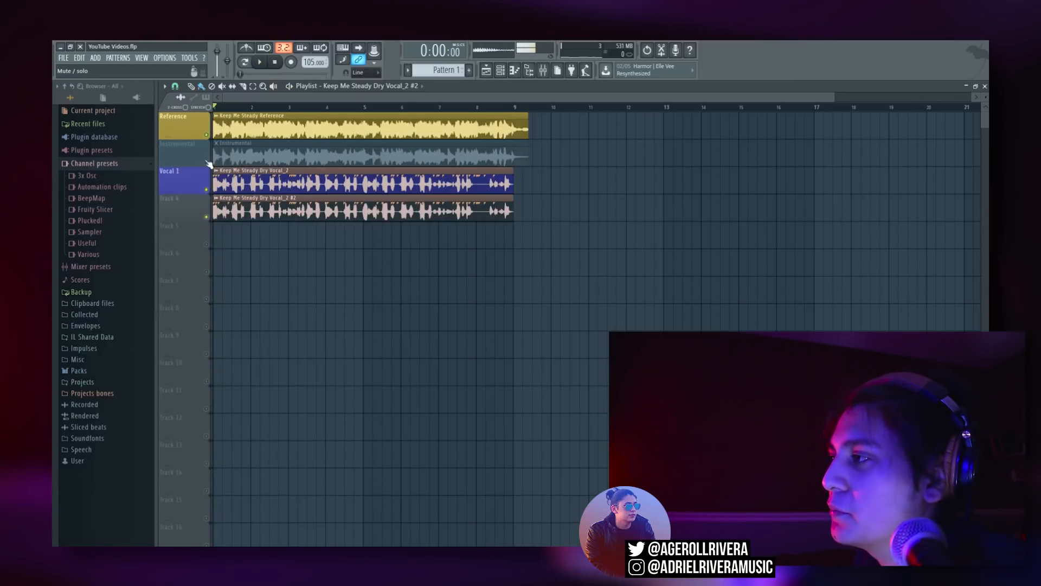
pyautogui.click(207, 162)
pyautogui.click(206, 134)
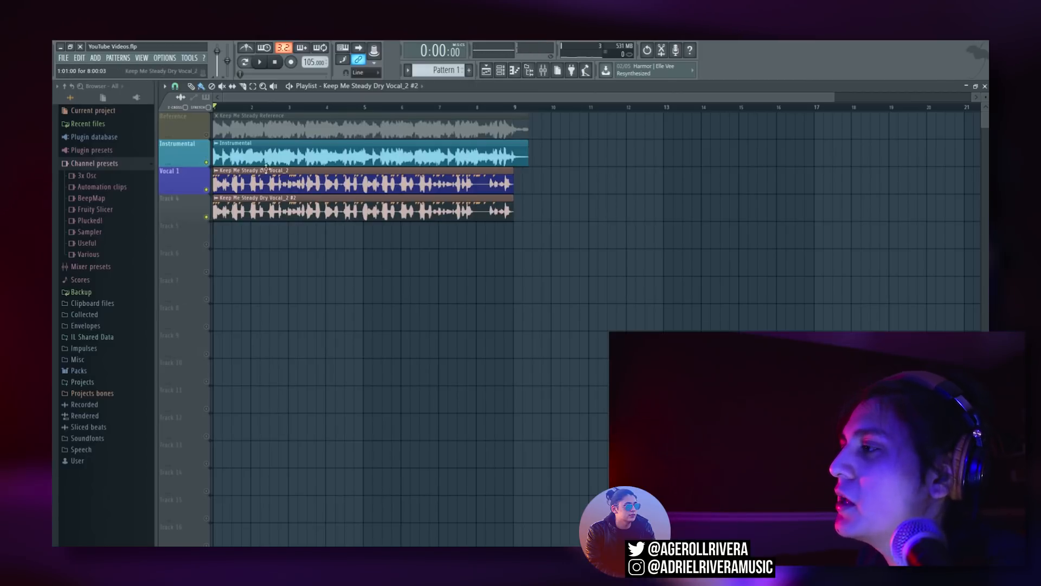
# - Solo the Reference track again, play its opening for comparison, and return to the muted Reference with the other tracks active
pyautogui.click(543, 76)
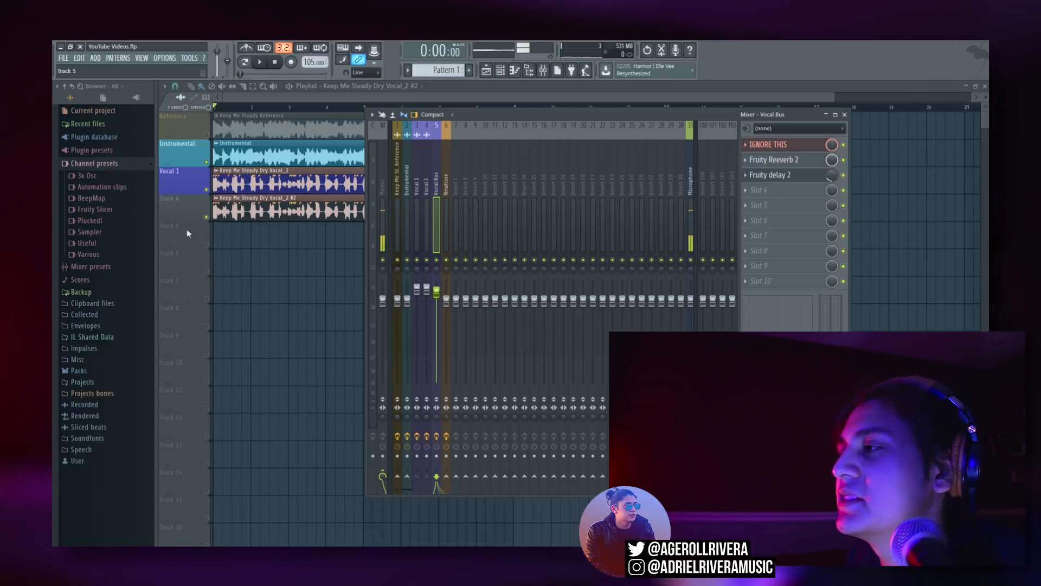
pyautogui.click(212, 126)
pyautogui.click(260, 64)
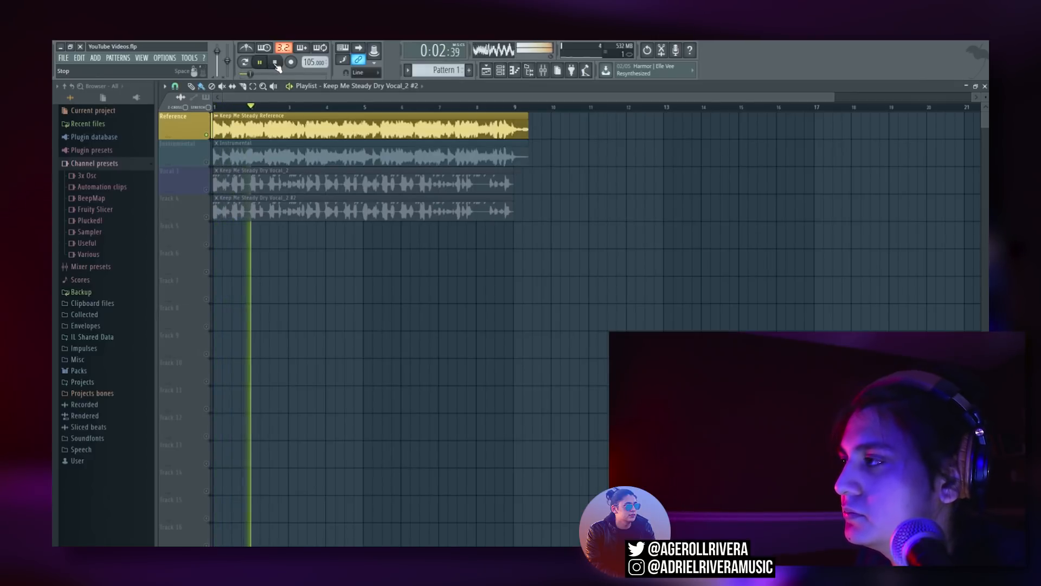
pyautogui.click(275, 63)
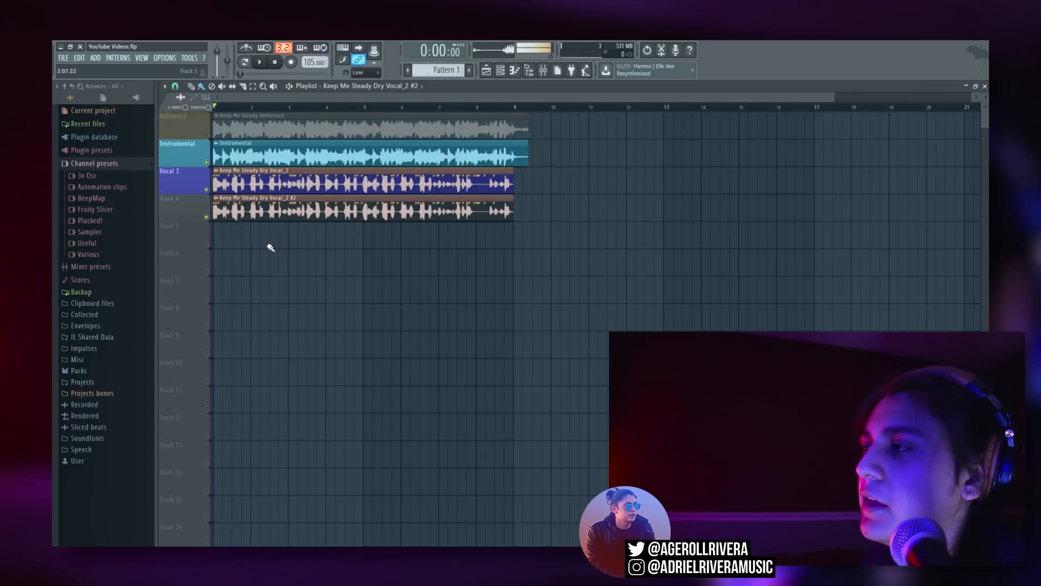
# - In the mixer, widen the Vocal Bus stereo separation to about 45% separated while playing the mix
pyautogui.click(544, 74)
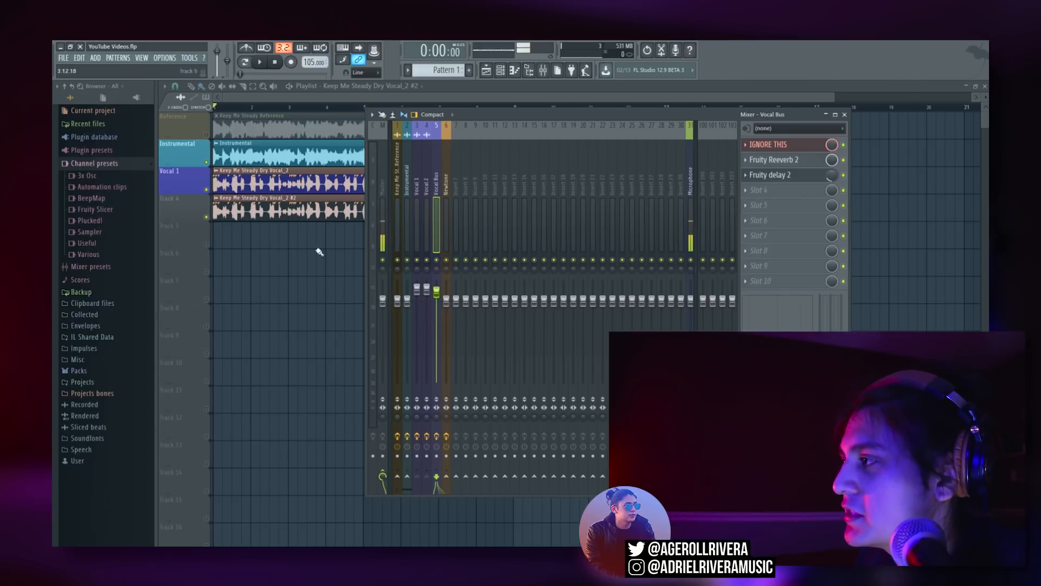
pyautogui.press('F9')
pyautogui.click(544, 72)
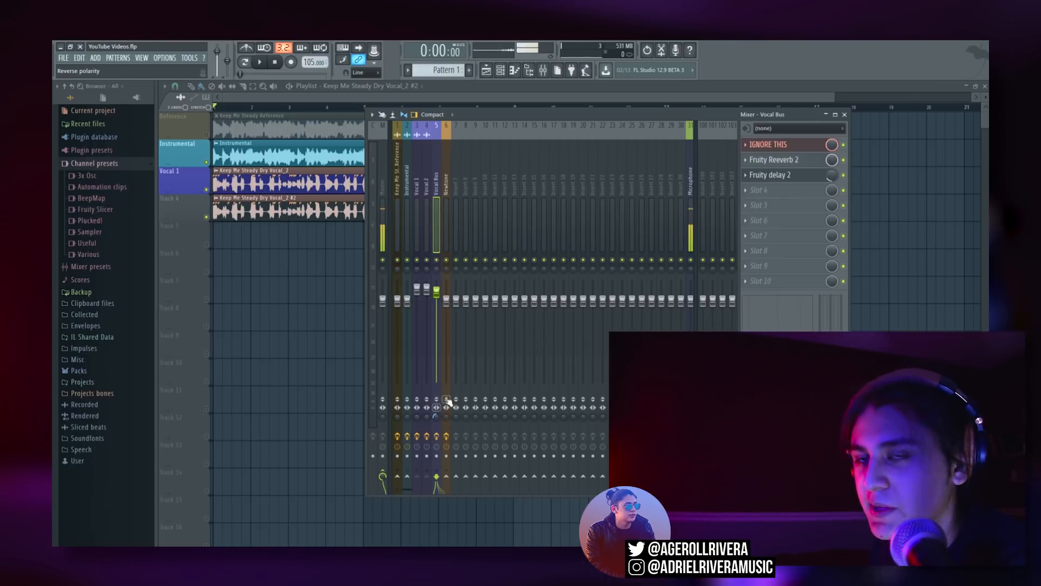
pyautogui.moveTo(436, 417); pyautogui.dragTo(436, 386)
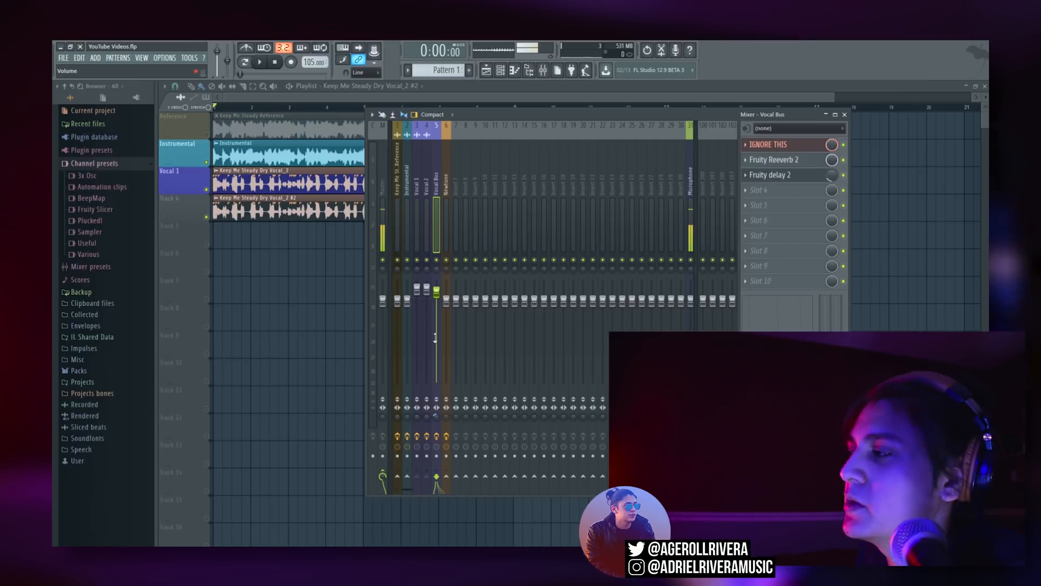
pyautogui.click(263, 66)
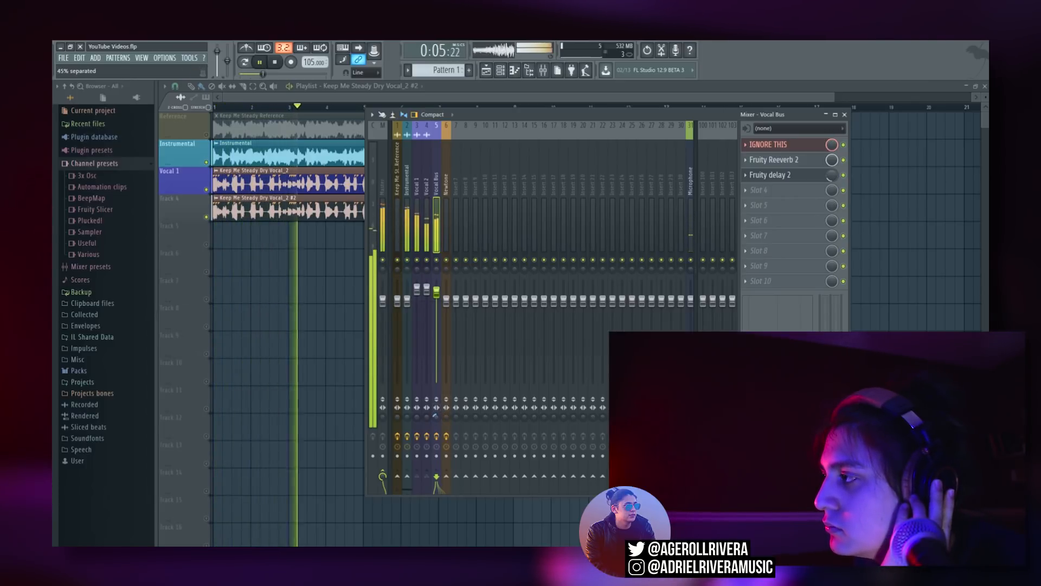
pyautogui.moveTo(434, 416); pyautogui.dragTo(438, 417)
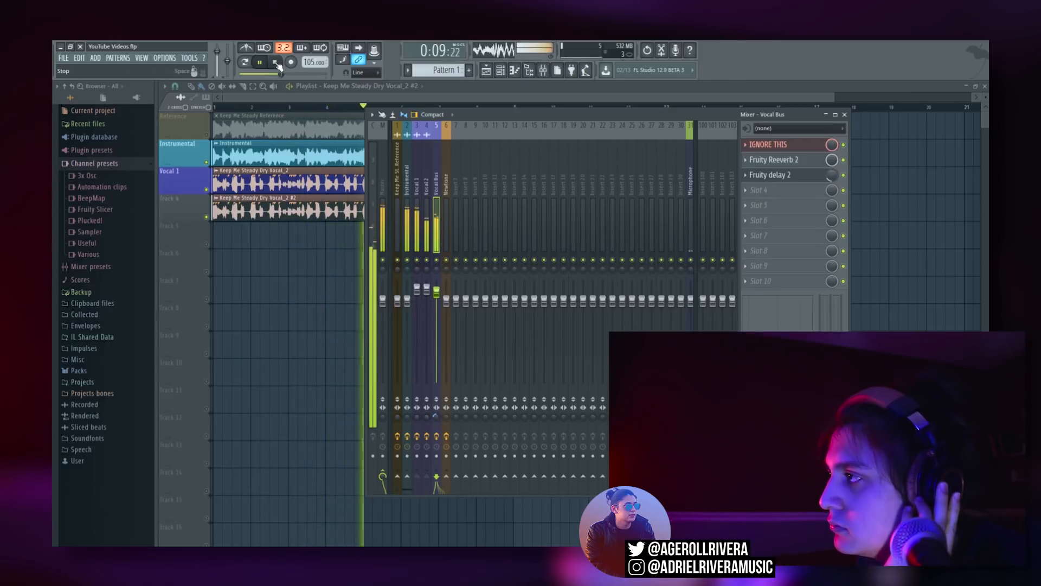
pyautogui.click(275, 63)
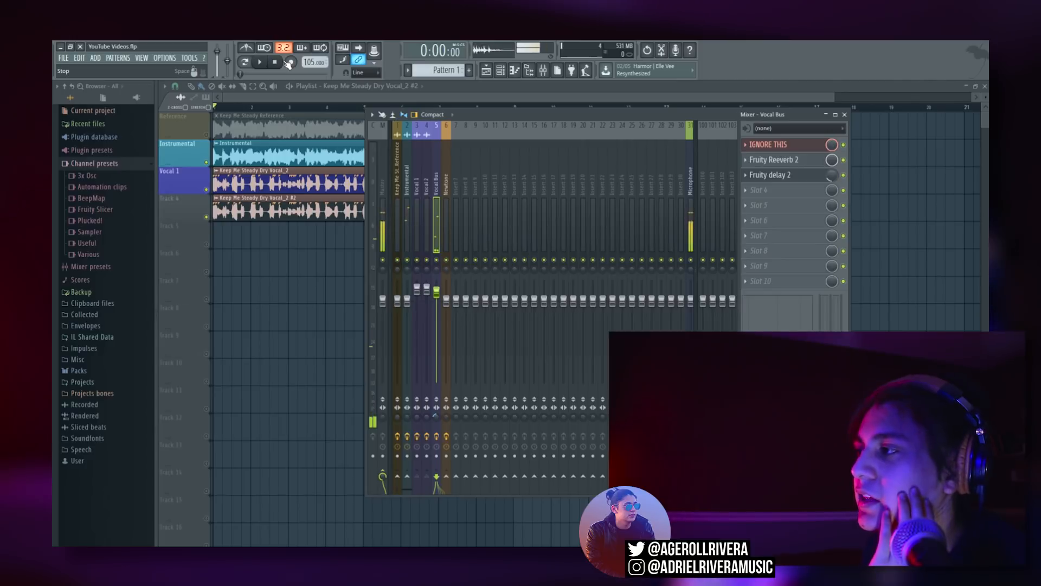
# - Open Fruity Reeverb 2 on the Vocal Bus, adjust its stereo separation to about 5% and play the mix
pyautogui.click(786, 160)
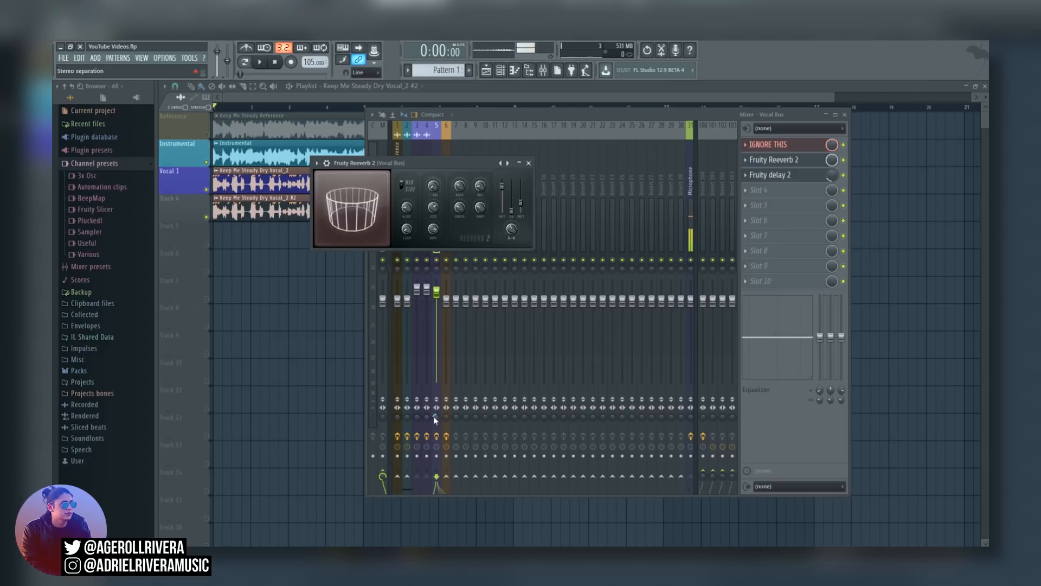
pyautogui.moveTo(510, 230); pyautogui.dragTo(511, 239)
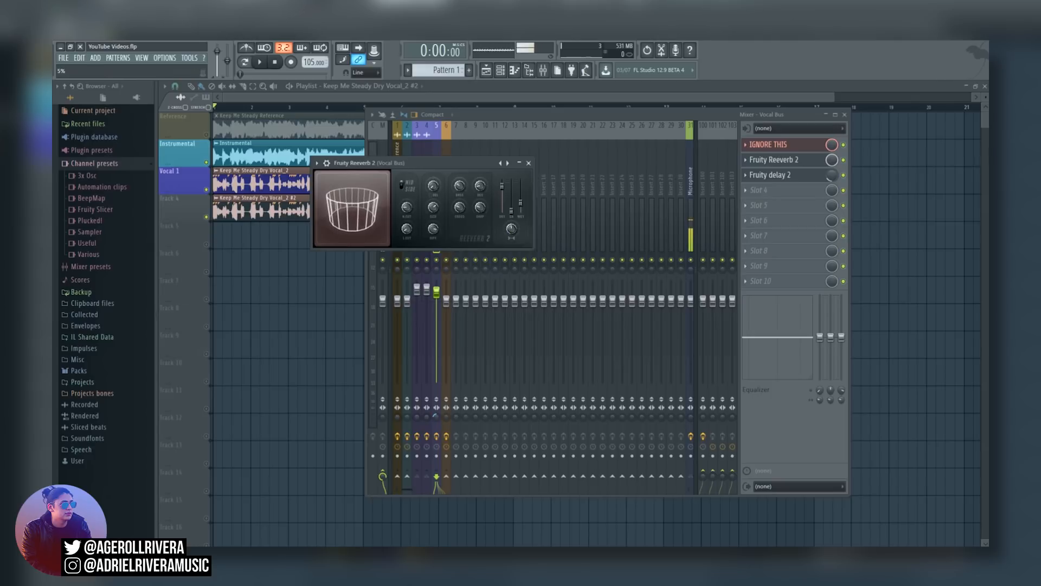
pyautogui.click(264, 62)
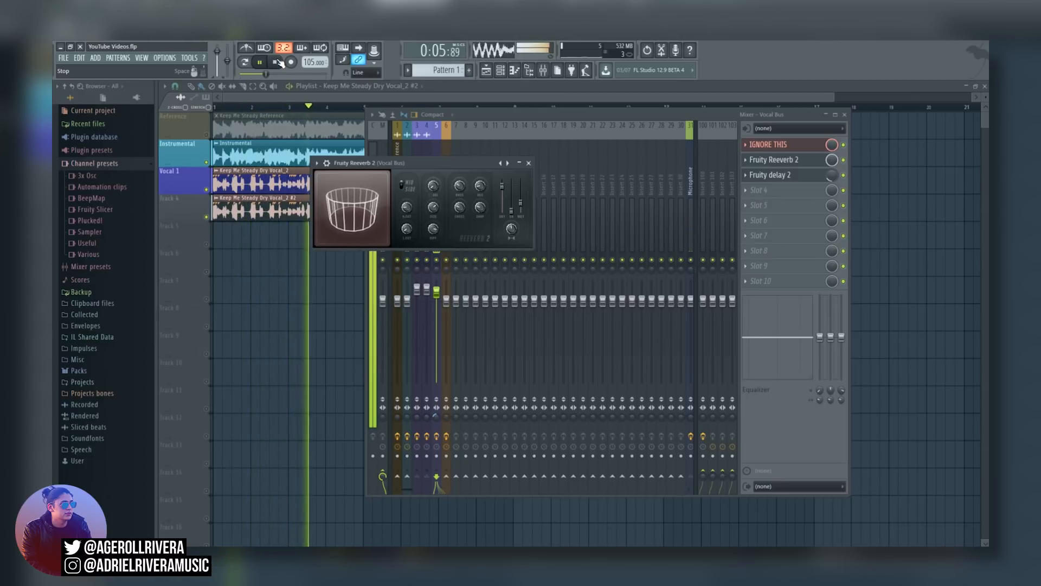
pyautogui.click(276, 63)
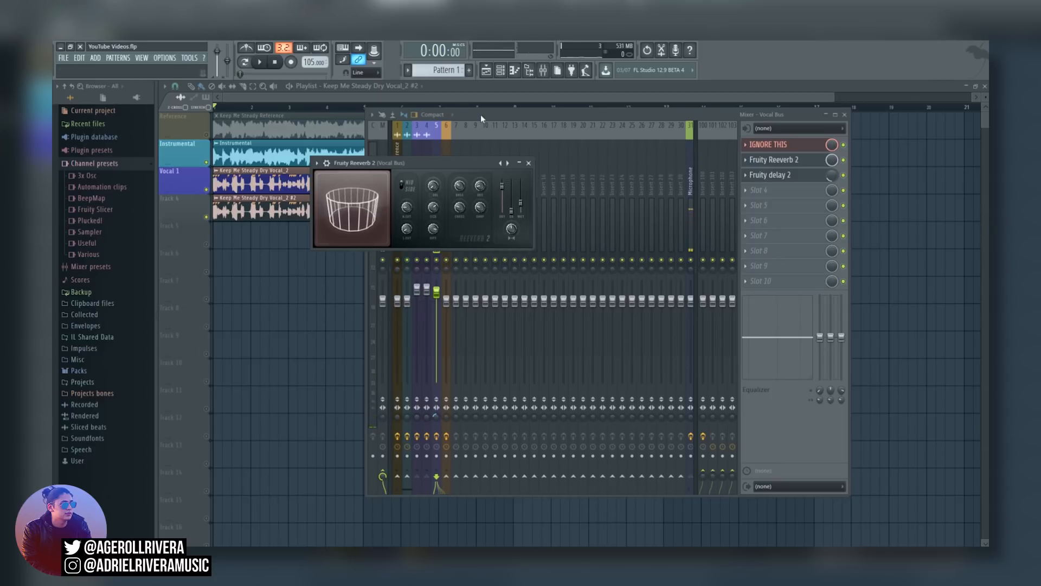
# - Reposition the mixer window slightly, close all open windows over the playlist and reopen the mixer
pyautogui.moveTo(481, 115); pyautogui.dragTo(489, 109)
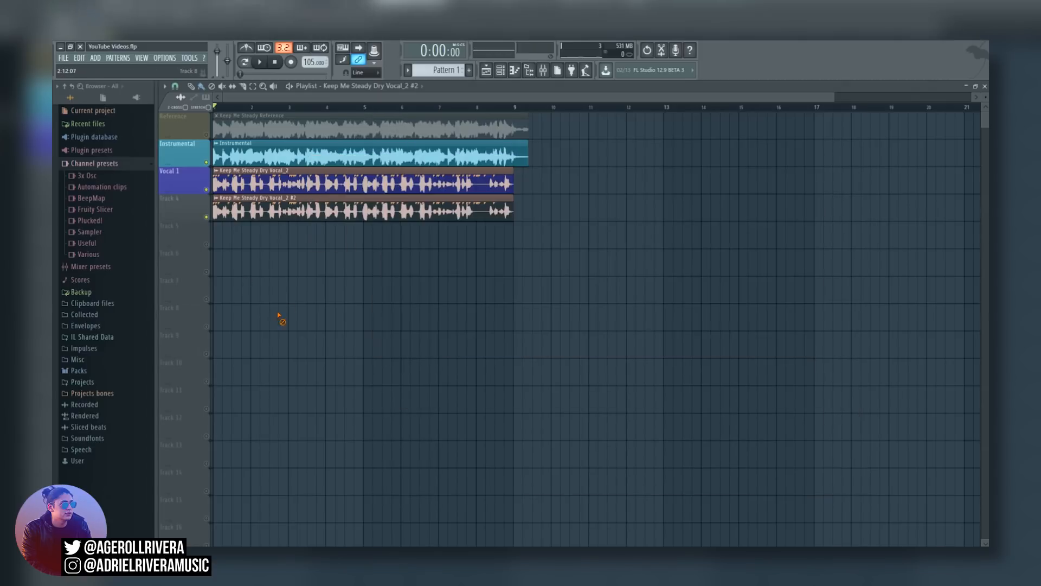
pyautogui.press('F12')
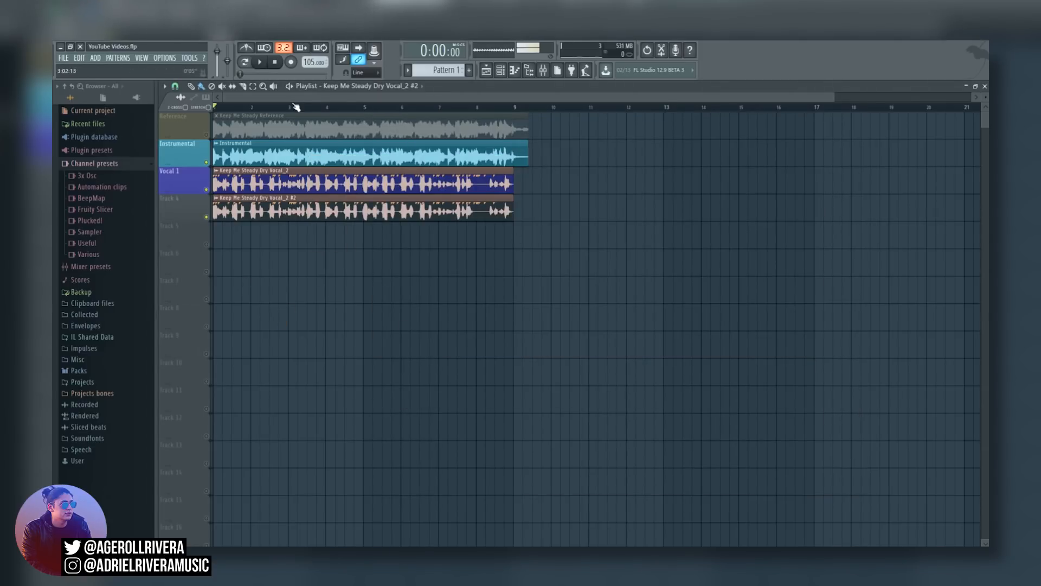
pyautogui.click(543, 71)
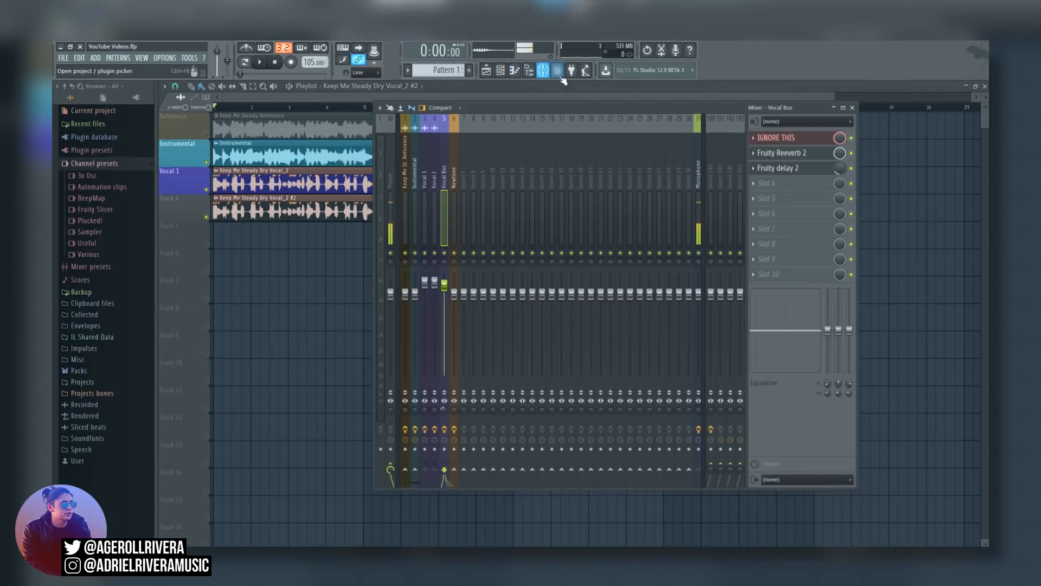